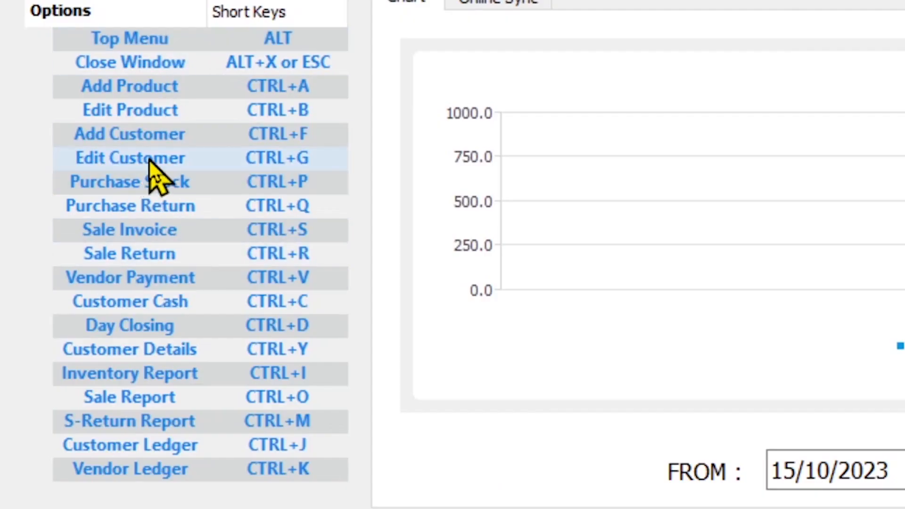
# Open the Sale Invoice form from the shortcut list, look at it and close it.
pyautogui.click(144, 236)
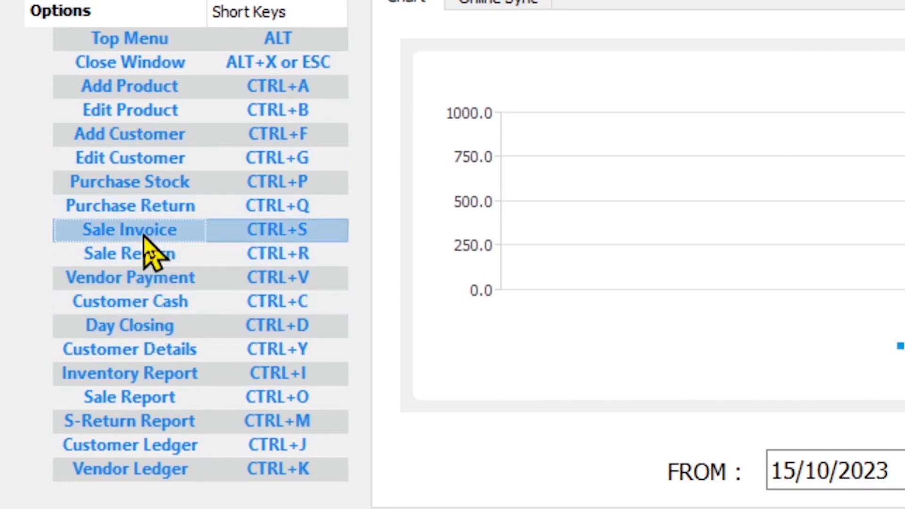
pyautogui.doubleClick(298, 234)
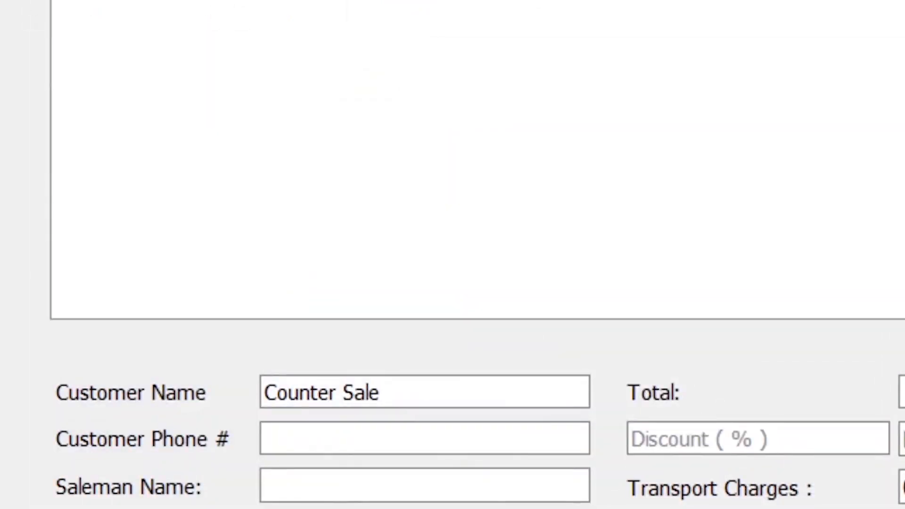
pyautogui.press('Escape')
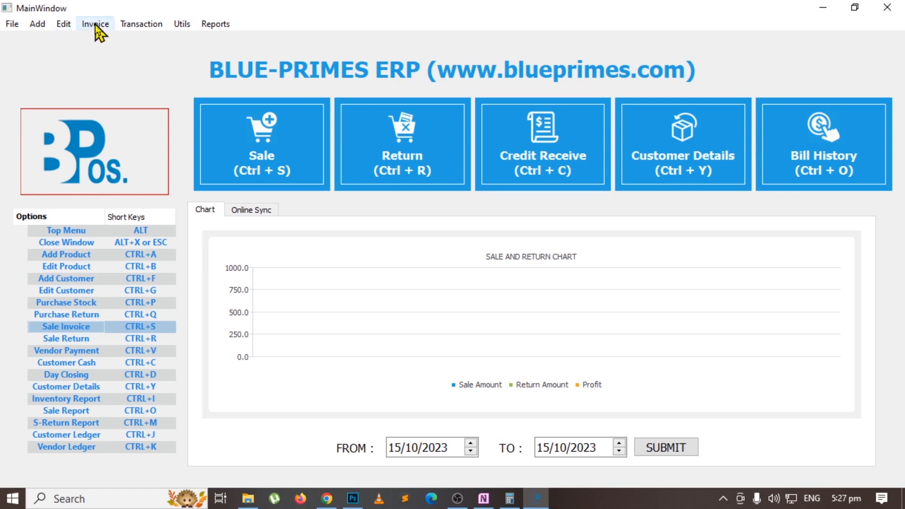
# Examine the available commands for adding records, editing records and creating invoices.
pyautogui.click(40, 24)
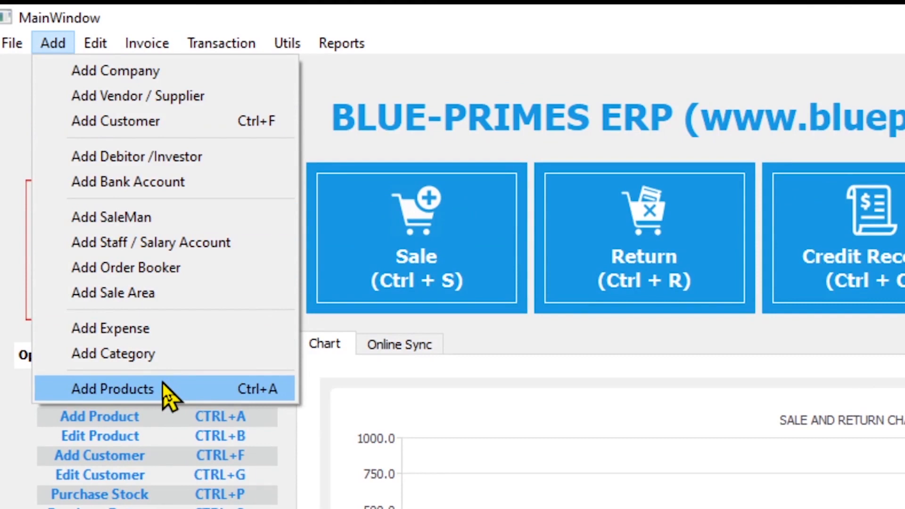
pyautogui.moveTo(96, 42)
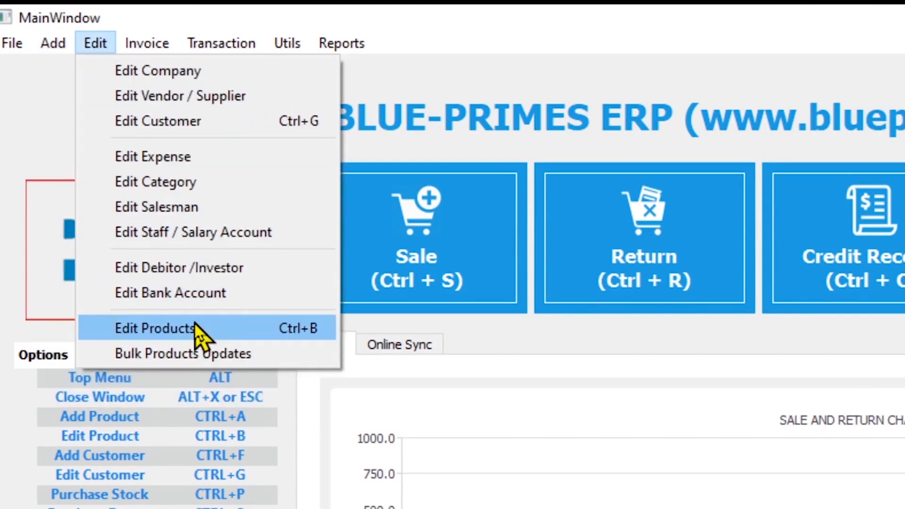
pyautogui.moveTo(67, 47)
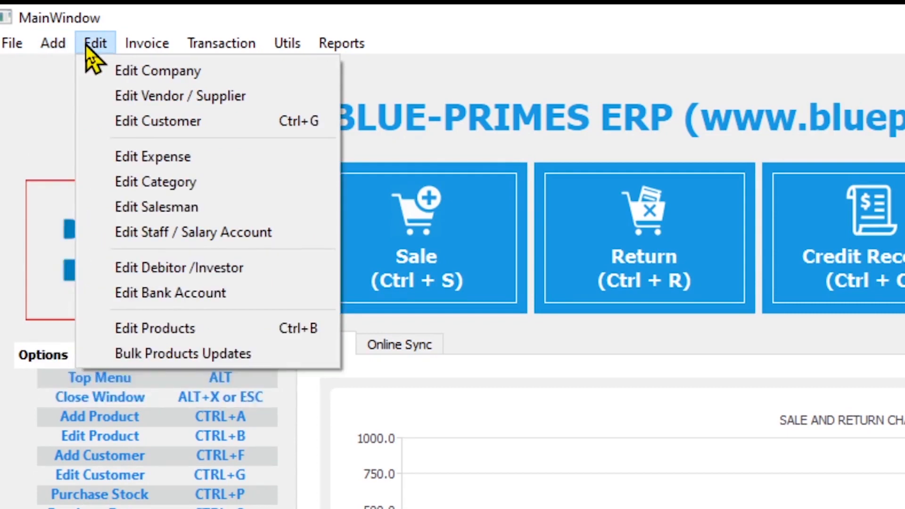
pyautogui.moveTo(151, 40)
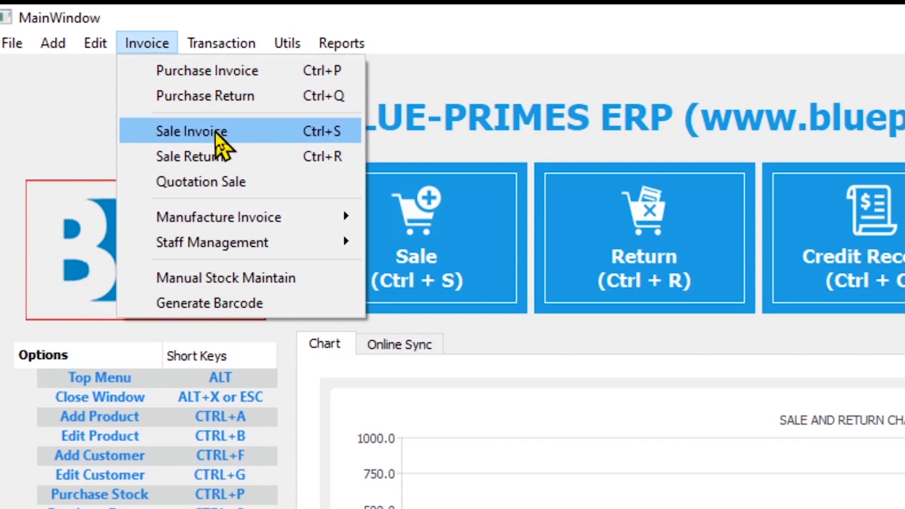
pyautogui.click(144, 43)
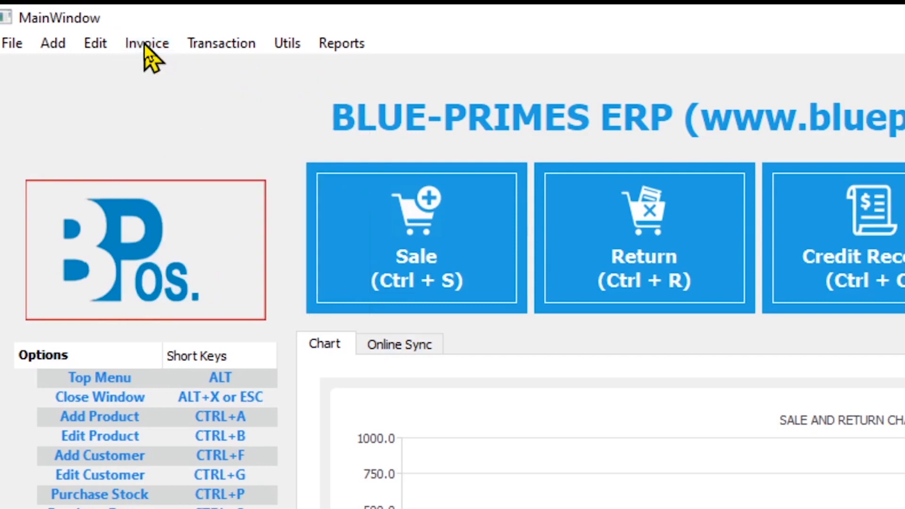
# Examine the Transaction commands for vendor and customer payments, loans, bank accounts and expenses.
pyautogui.click(205, 43)
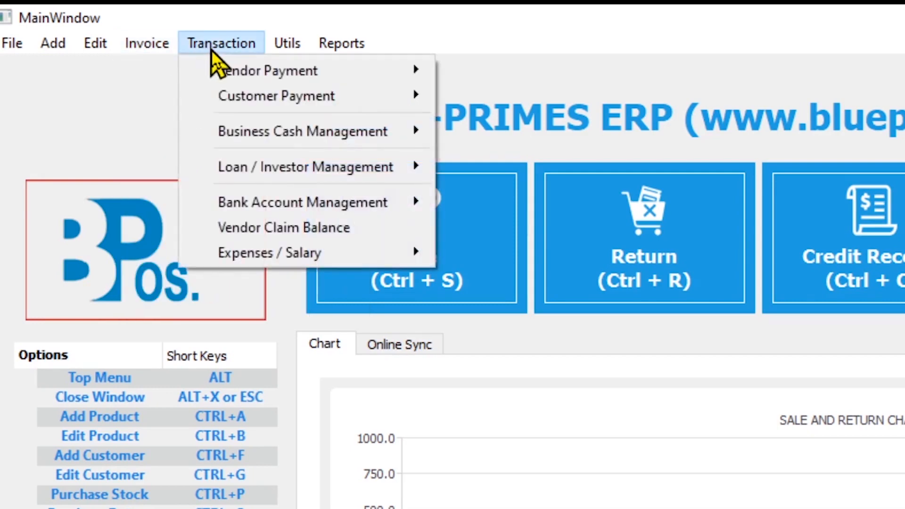
pyautogui.moveTo(228, 75)
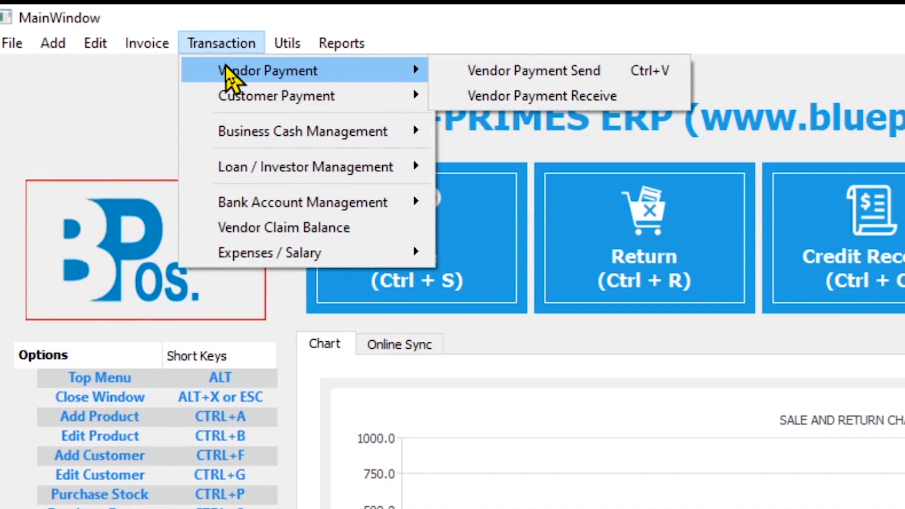
pyautogui.moveTo(360, 90)
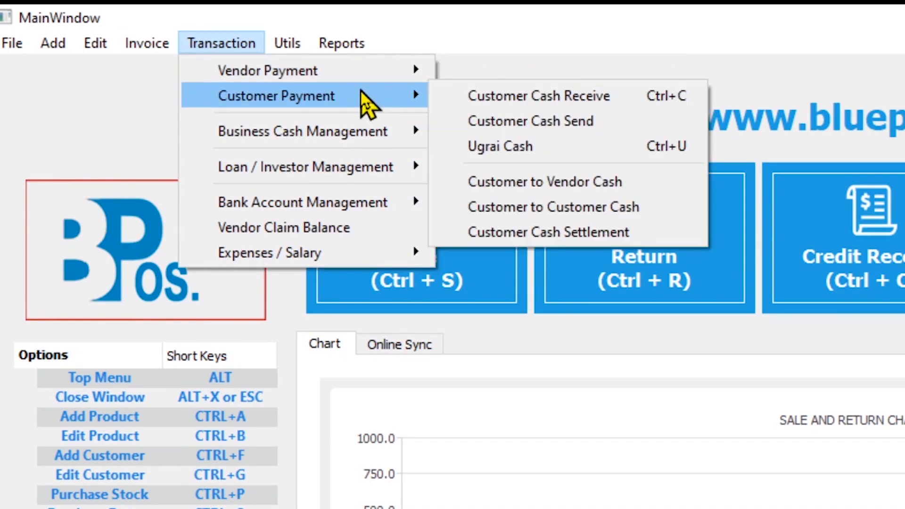
pyautogui.moveTo(316, 167)
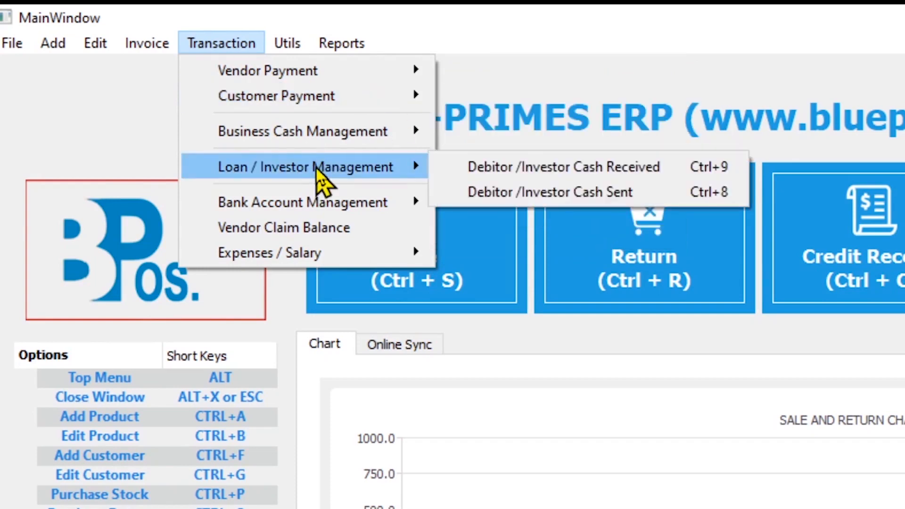
pyautogui.moveTo(313, 205)
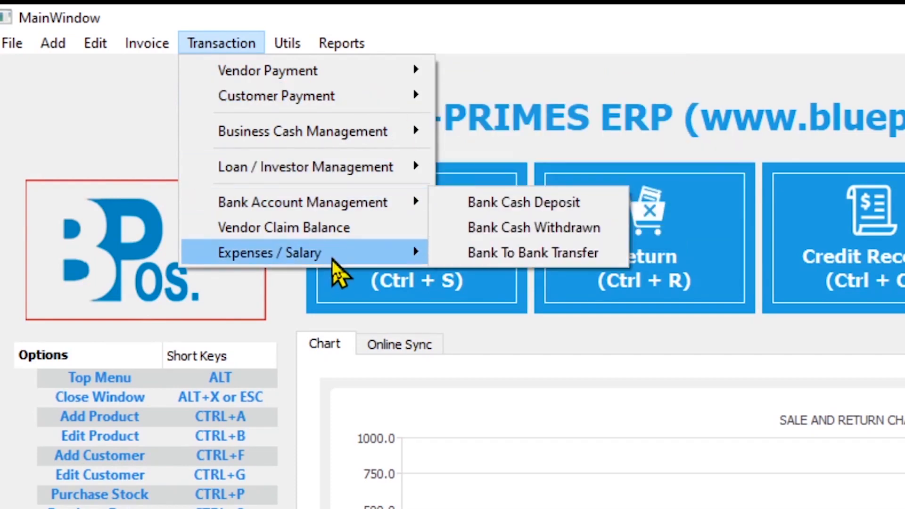
pyautogui.moveTo(344, 256)
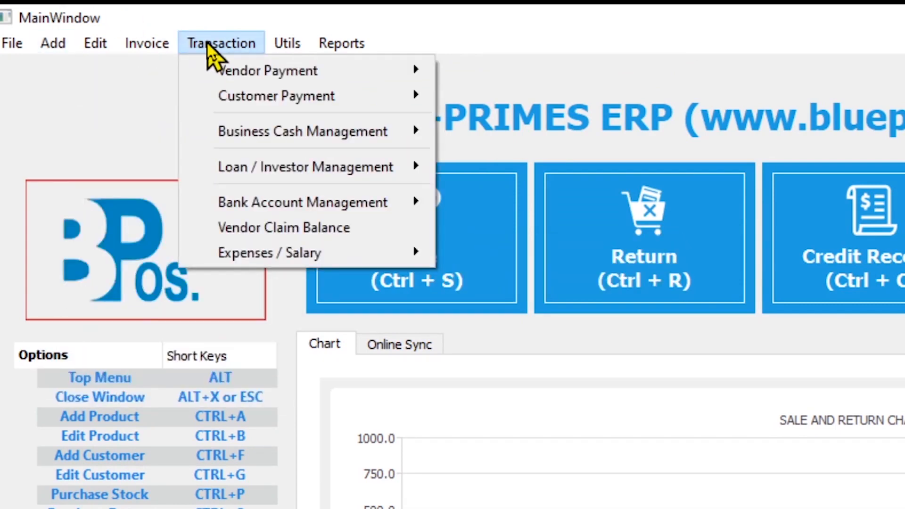
pyautogui.moveTo(367, 40)
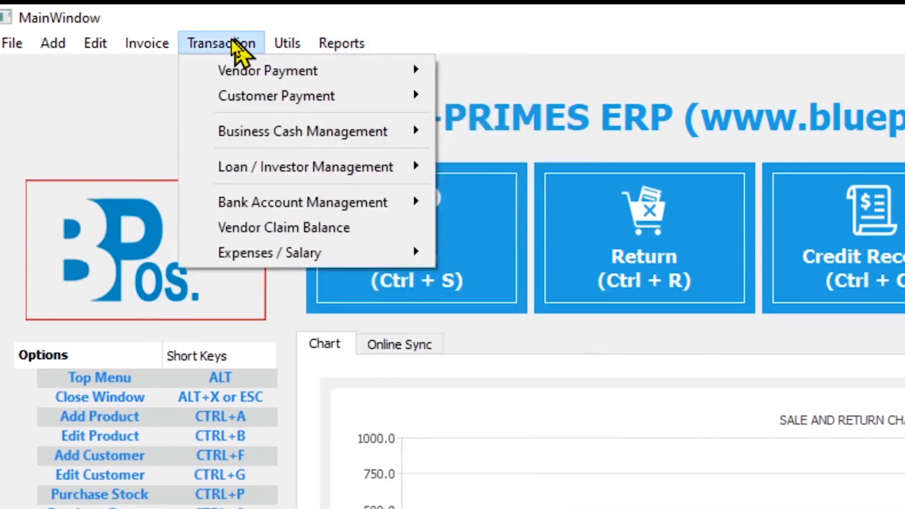
# Review the list of available reports, including the stock and staff reports.
pyautogui.moveTo(147, 43)
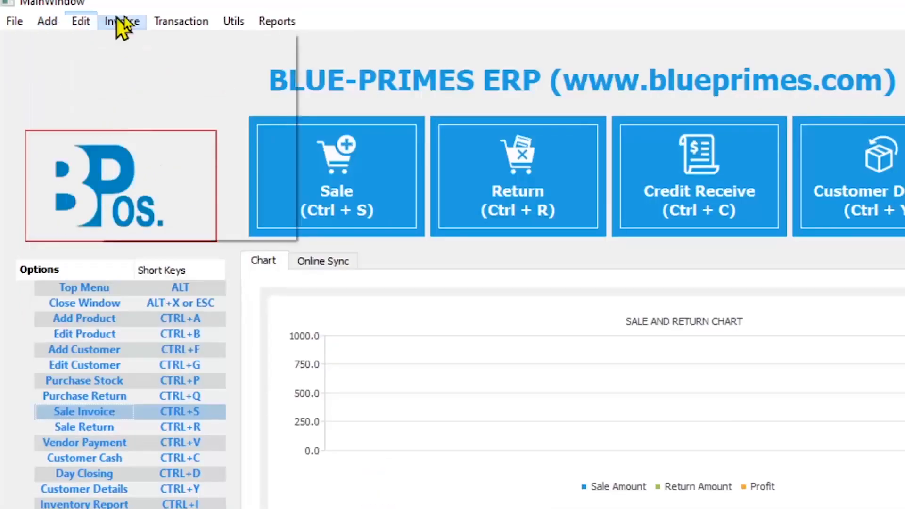
pyautogui.moveTo(336, 37)
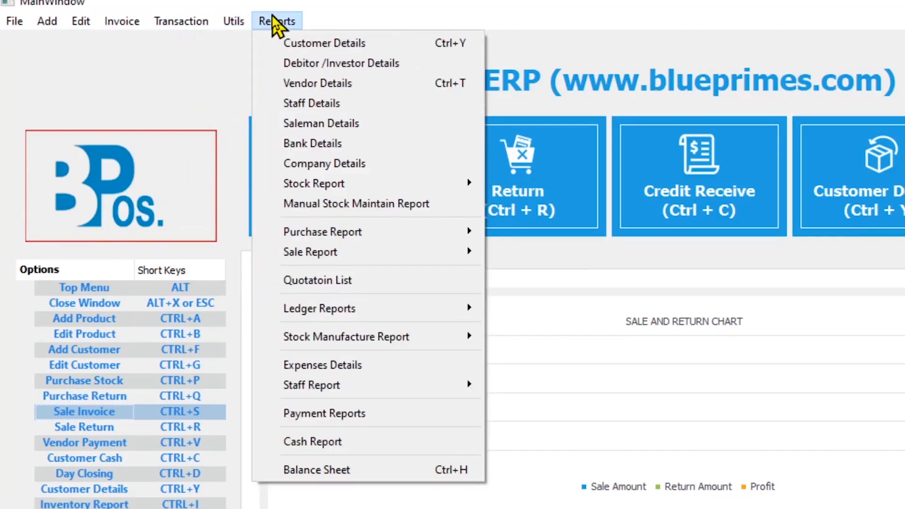
pyautogui.moveTo(48, 21)
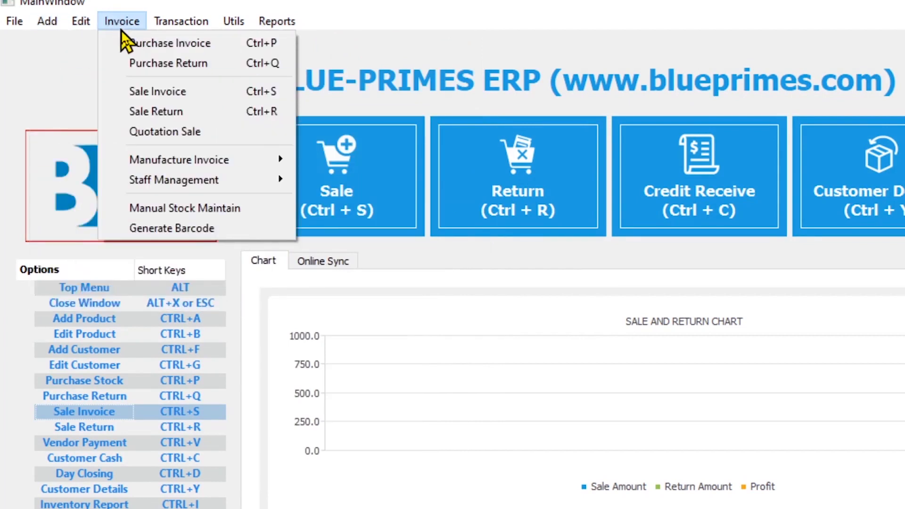
pyautogui.moveTo(271, 21)
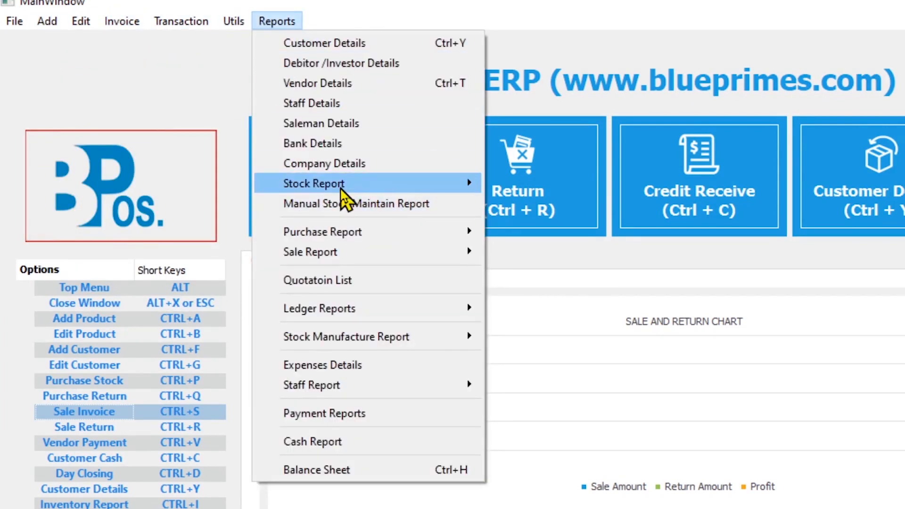
pyautogui.moveTo(343, 183)
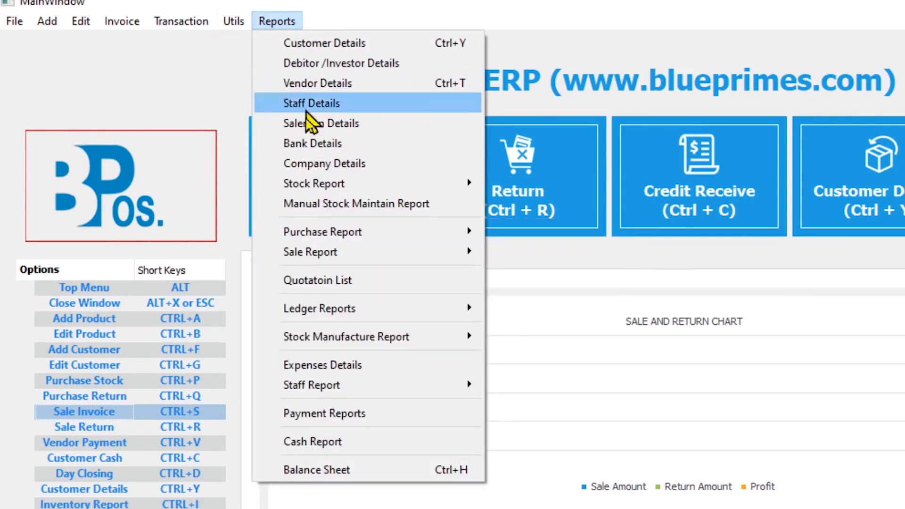
pyautogui.click(571, 380)
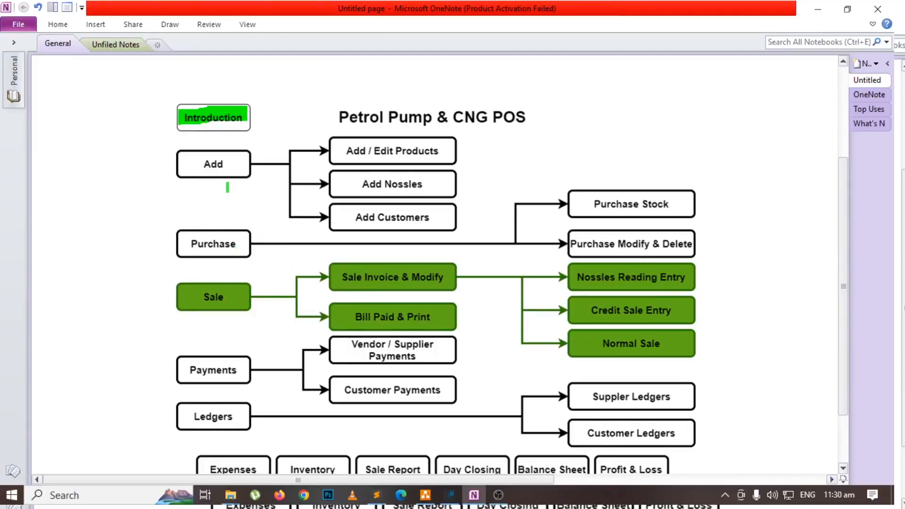
# Highlight the Add and Add / Edit Products boxes in green on the Petrol Pump & CNG POS flowchart.
pyautogui.moveTo(187, 167); pyautogui.dragTo(230, 166)
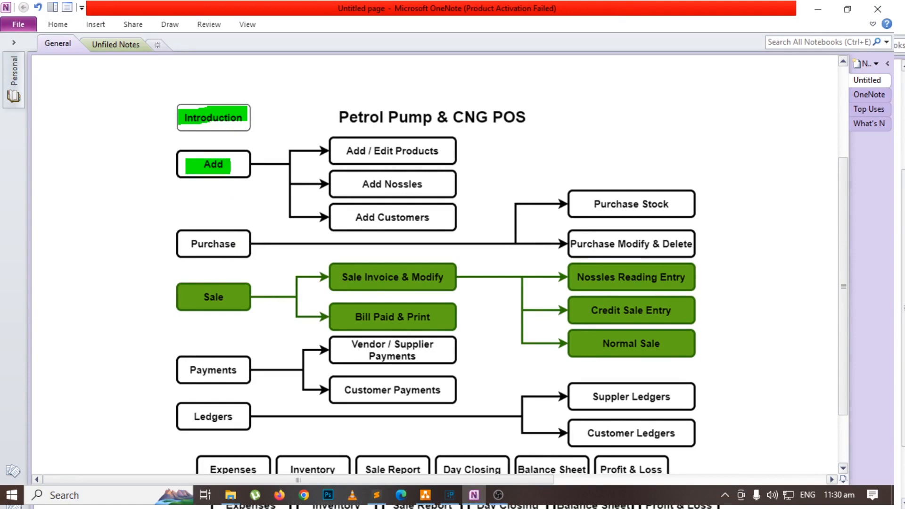
pyautogui.moveTo(343, 154); pyautogui.dragTo(445, 137)
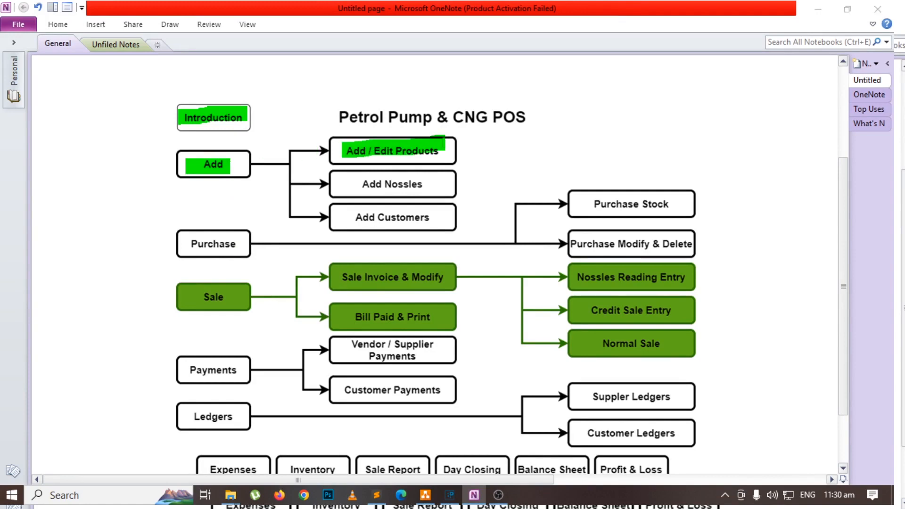
# Switch to BLUE-PRIMES ERP and start a new product with petrol as code and name and "-" as company.
pyautogui.hotkey('alt', 'Tab')
pyautogui.press('Tab')
pyautogui.click(34, 23)
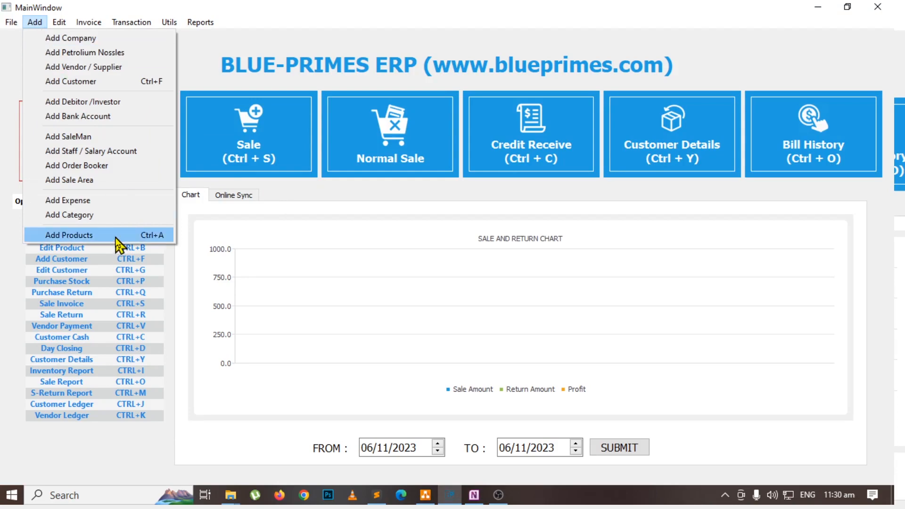
pyautogui.hotkey('ctrl', 'a')
pyautogui.write('petrol')
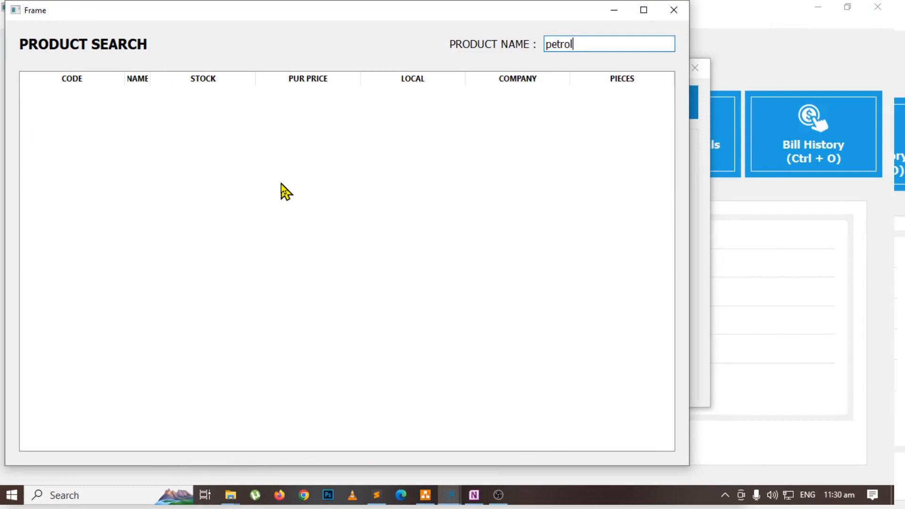
pyautogui.hotkey('ctrl', 'a')
pyautogui.press('Return')
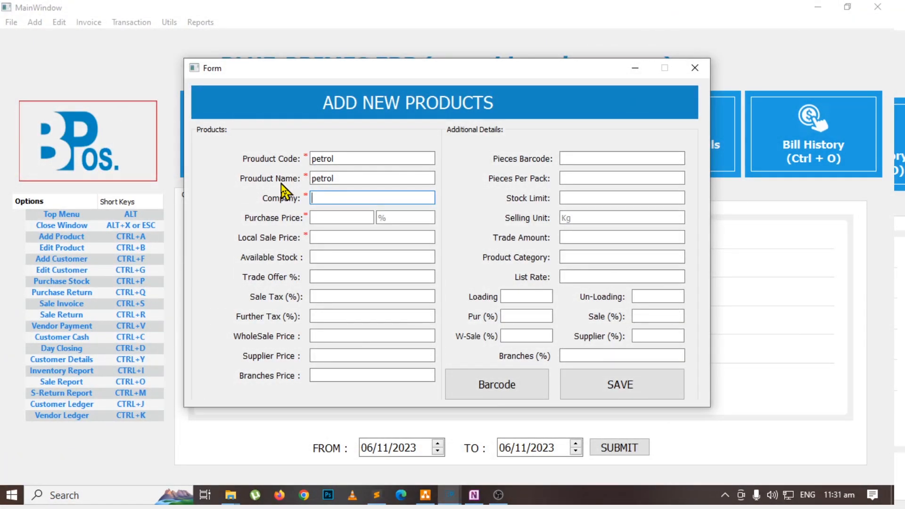
pyautogui.press('Return')
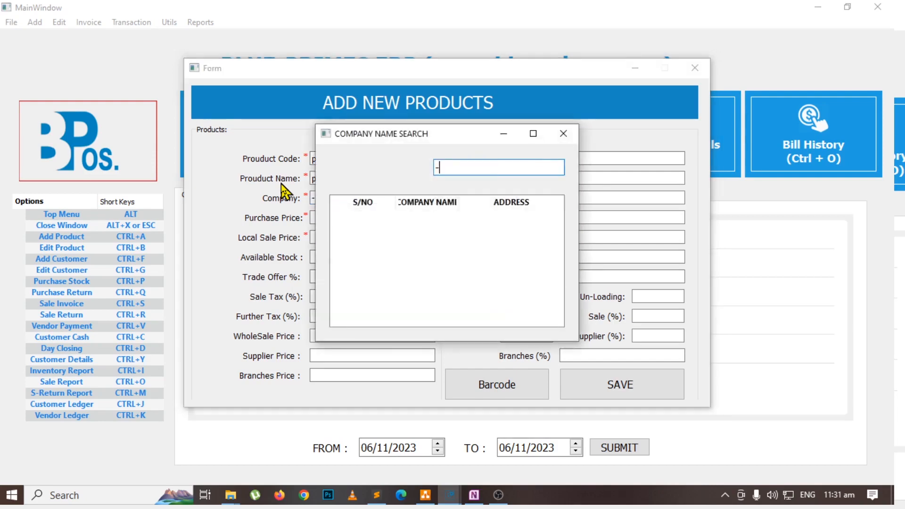
pyautogui.press('Return')
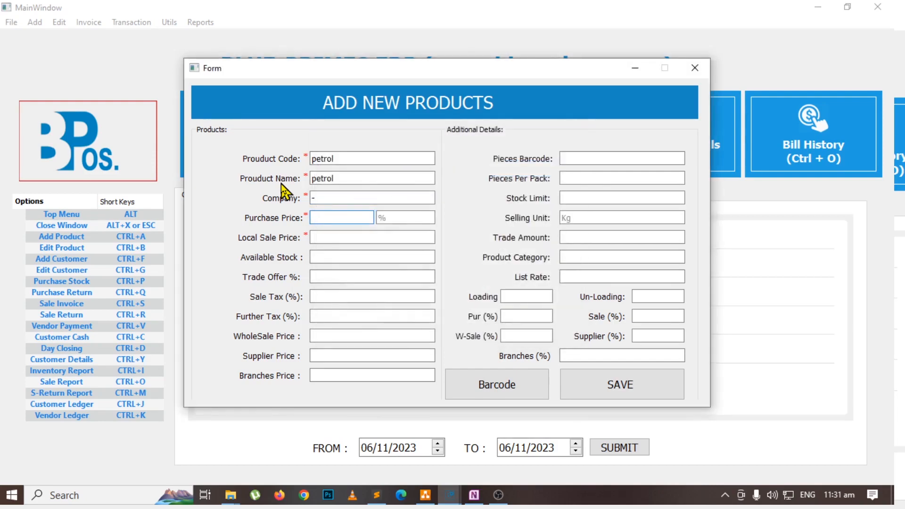
# Set the new product's purchase price to 248, local sale price to 256 and available stock to 1000.
pyautogui.write('248')
pyautogui.press('Return')
pyautogui.press('Return')
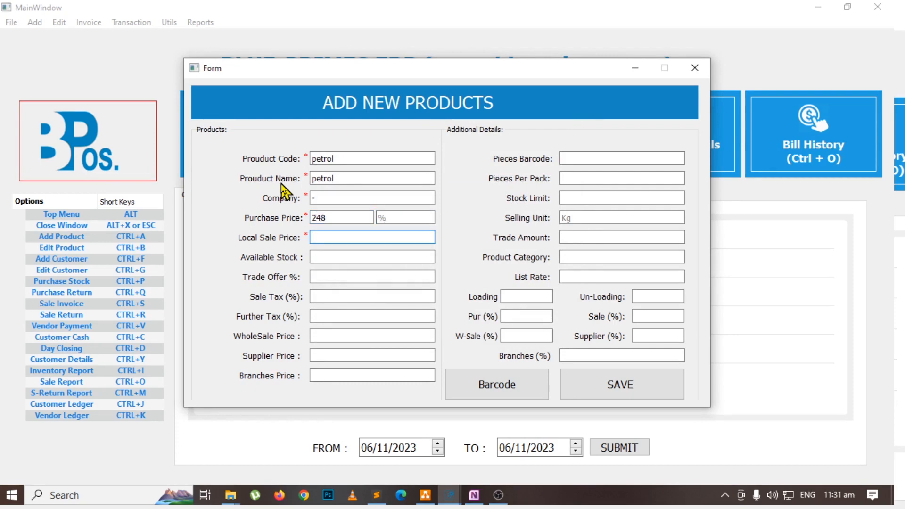
pyautogui.write('256')
pyautogui.click(366, 255)
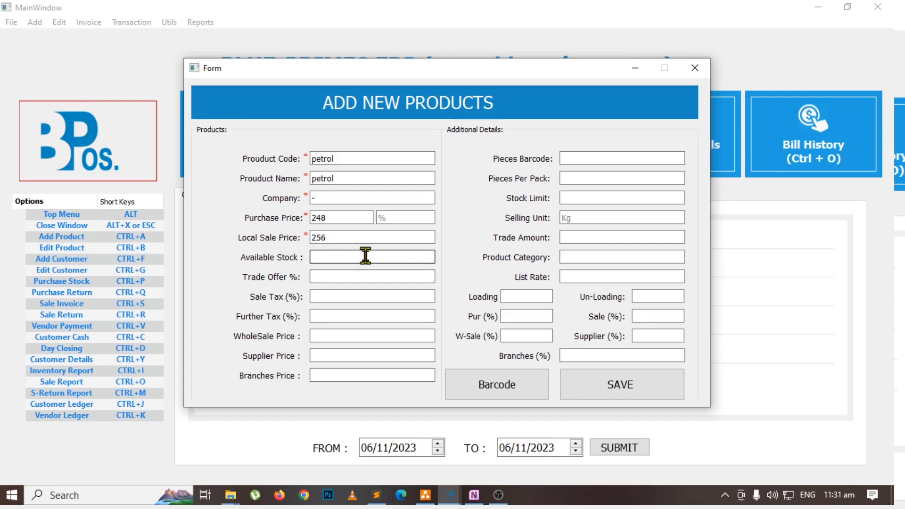
pyautogui.write('1000')
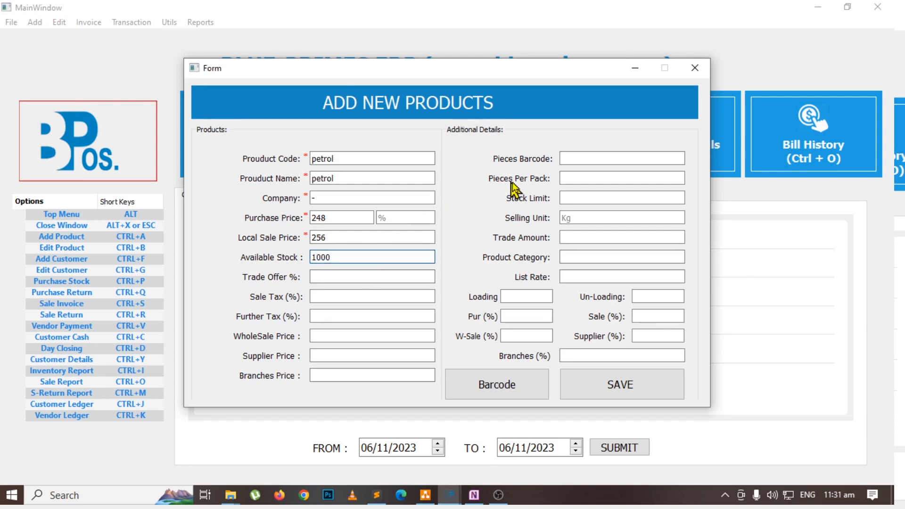
# Set the pieces per pack to 1000, then save the petrol product and close the form.
pyautogui.click(581, 178)
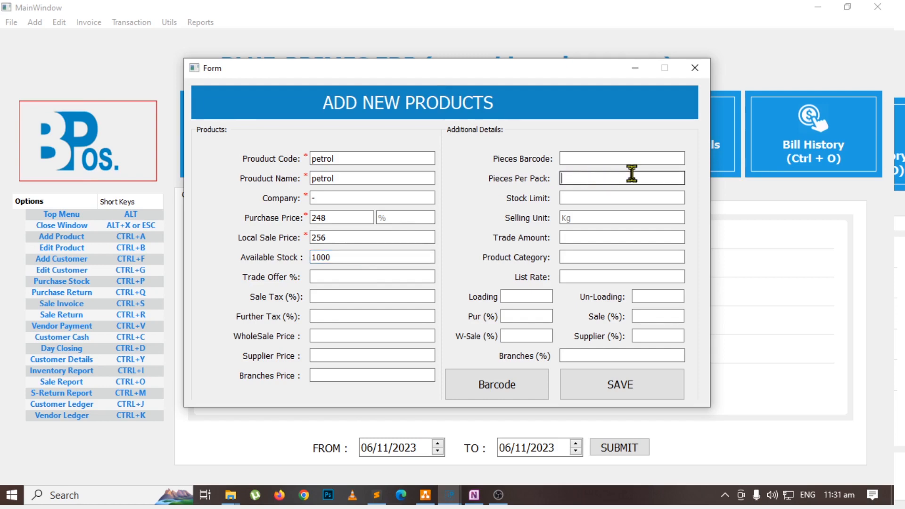
pyautogui.write('1000')
pyautogui.click(634, 396)
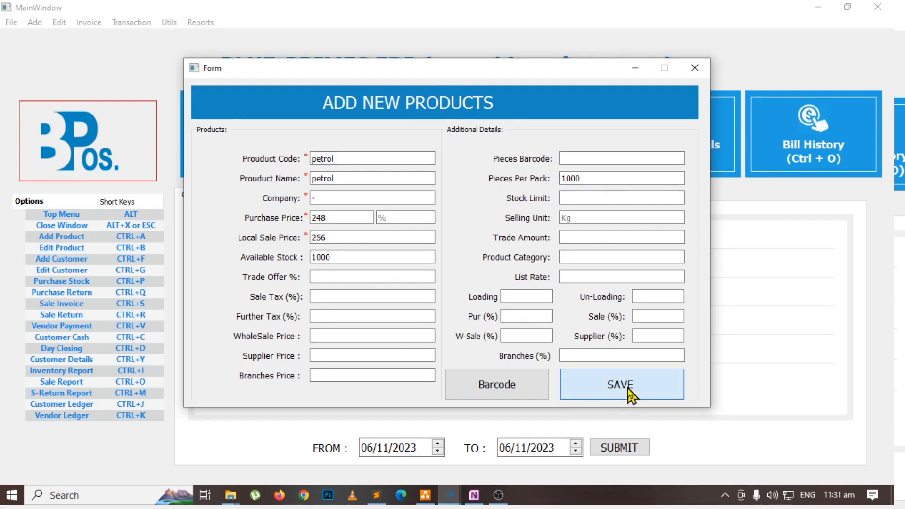
pyautogui.click(694, 67)
# Return to the BLUE-PRIMES ERP main window and start a new product with diesel as code and name and "-" as company.
pyautogui.hotkey('alt', 'Tab')
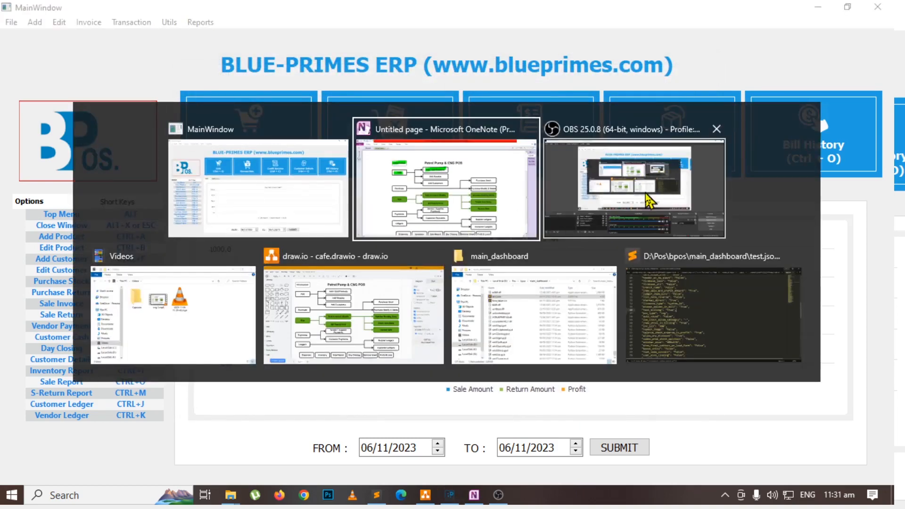
pyautogui.click(207, 190)
pyautogui.click(35, 22)
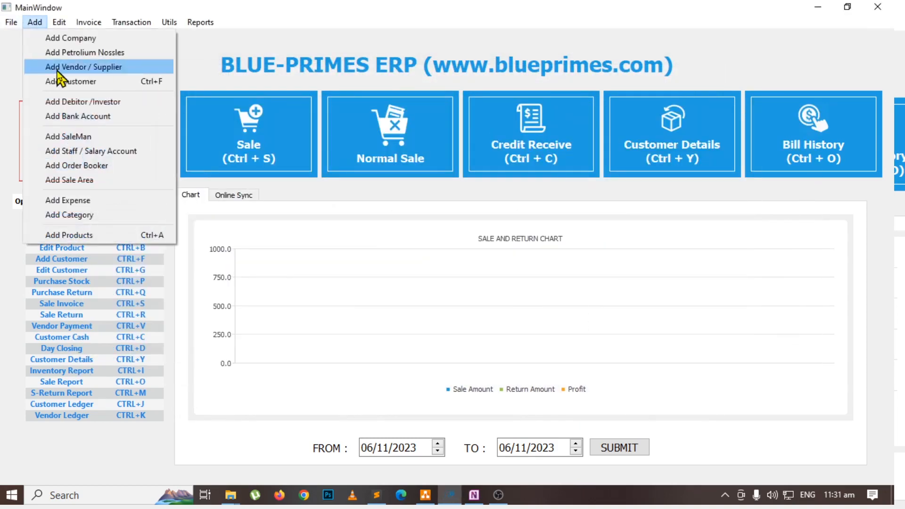
pyautogui.click(76, 235)
pyautogui.write('diesel')
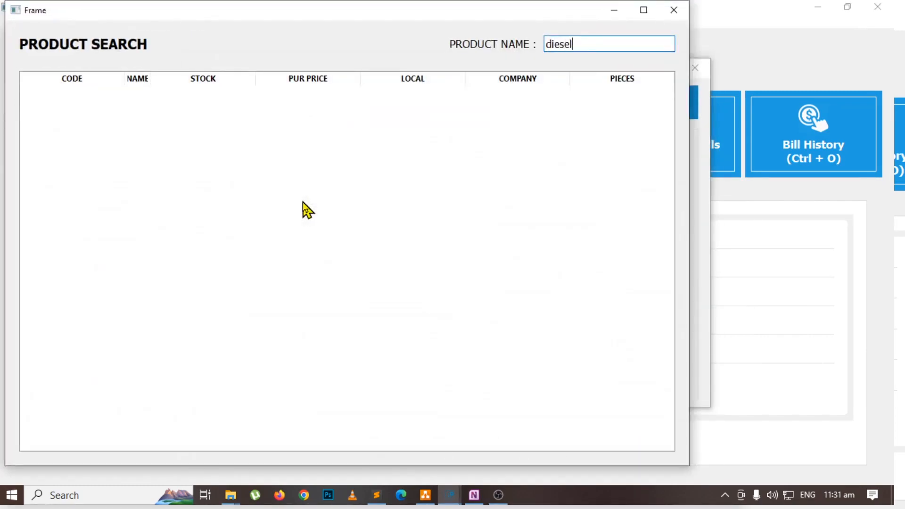
pyautogui.press('Return')
pyautogui.press('Return')
pyautogui.press('Return')
pyautogui.write('-')
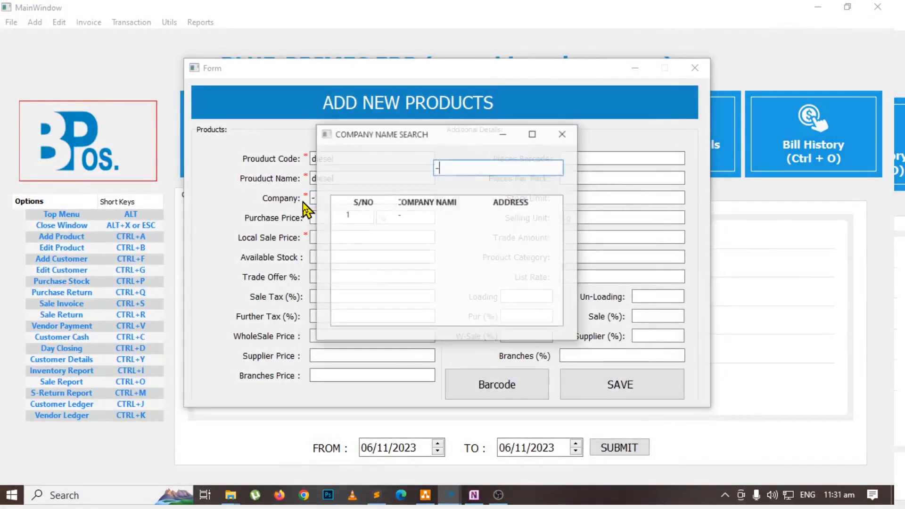
pyautogui.press('Return')
# Set the diesel product's purchase price to 240 and local sale price to 255.
pyautogui.write('2')
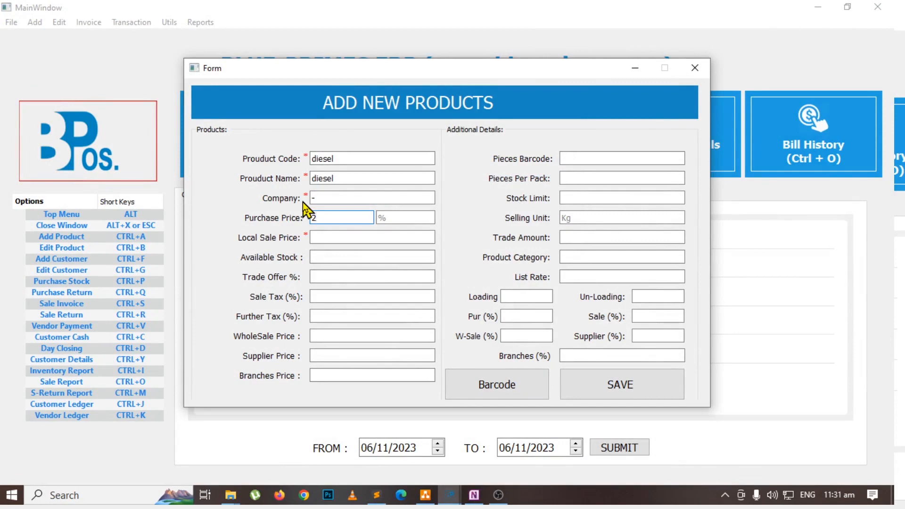
pyautogui.write('40')
pyautogui.press('Return')
pyautogui.write('2')
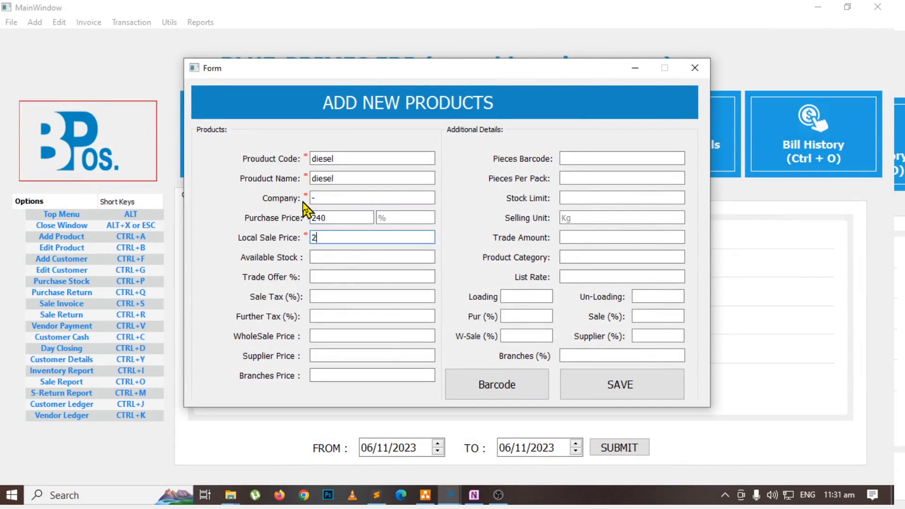
pyautogui.write('4')
pyautogui.press('BackSpace')
pyautogui.press('BackSpace')
pyautogui.write('55')
pyautogui.press('BackSpace')
pyautogui.press('BackSpace')
pyautogui.write('255')
pyautogui.press('Return')
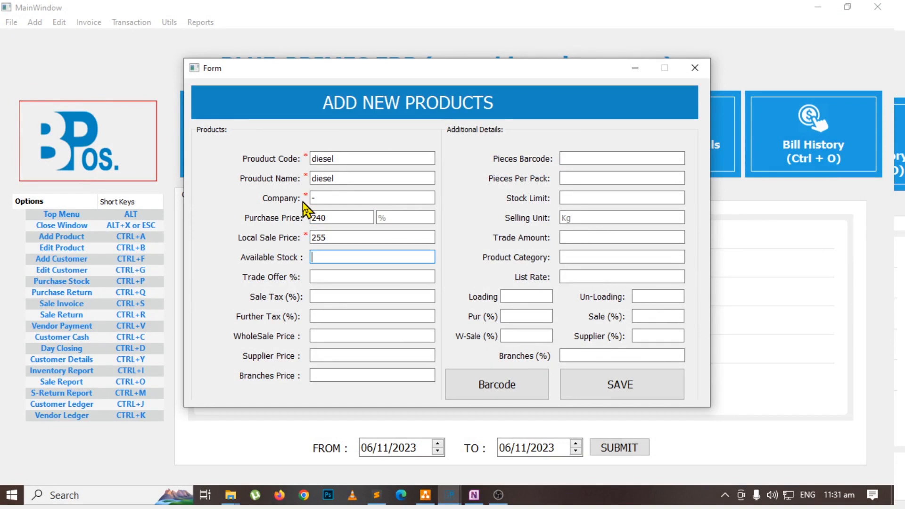
# Set the diesel product's available stock to 500 and pieces per pack to 1000, then save it.
pyautogui.write('500')
pyautogui.click(621, 181)
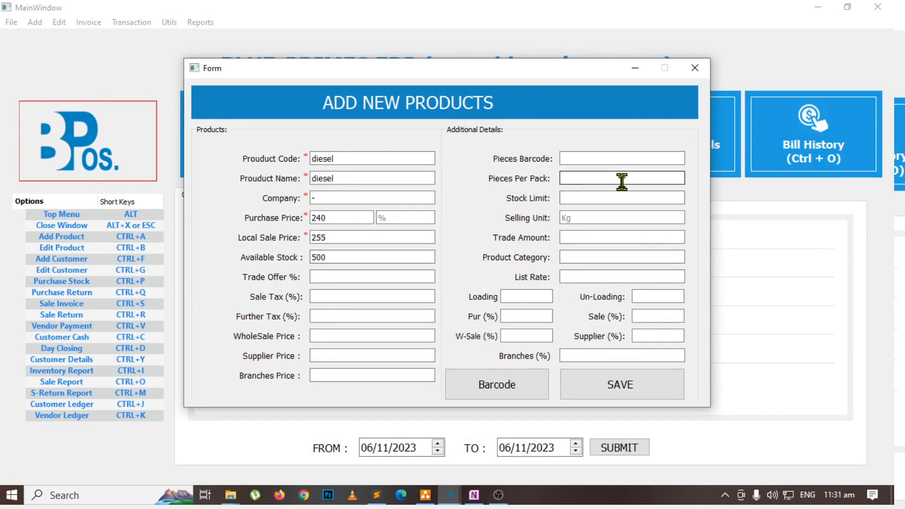
pyautogui.write('1000')
pyautogui.click(600, 384)
# Switch to OneNote and highlight the Add Nossles box in green on the Petrol Pump & CNG POS flowchart.
pyautogui.hotkey('alt', 'Tab')
pyautogui.click(511, 232)
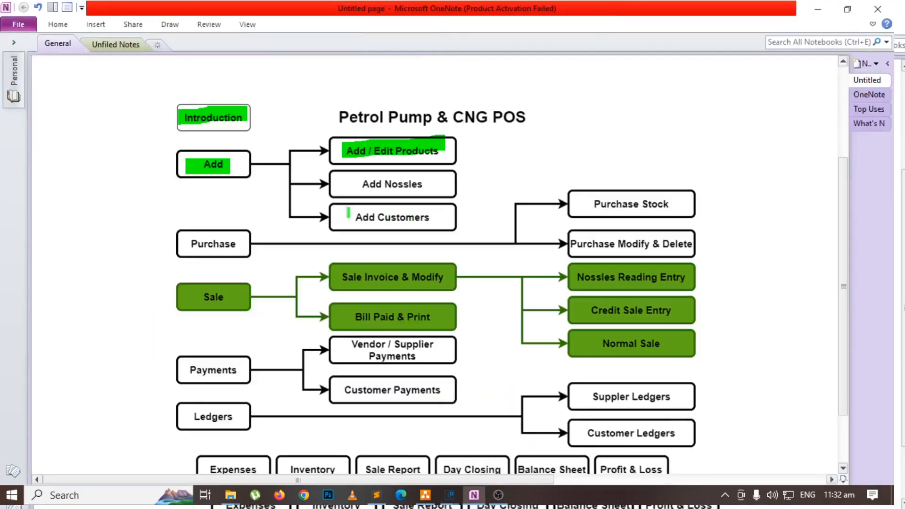
pyautogui.moveTo(343, 186); pyautogui.dragTo(431, 185)
# Switch to BLUE-PRIMES ERP and start a new petroleum nozzle named n1 with petrol as its product.
pyautogui.hotkey('alt', 'Tab')
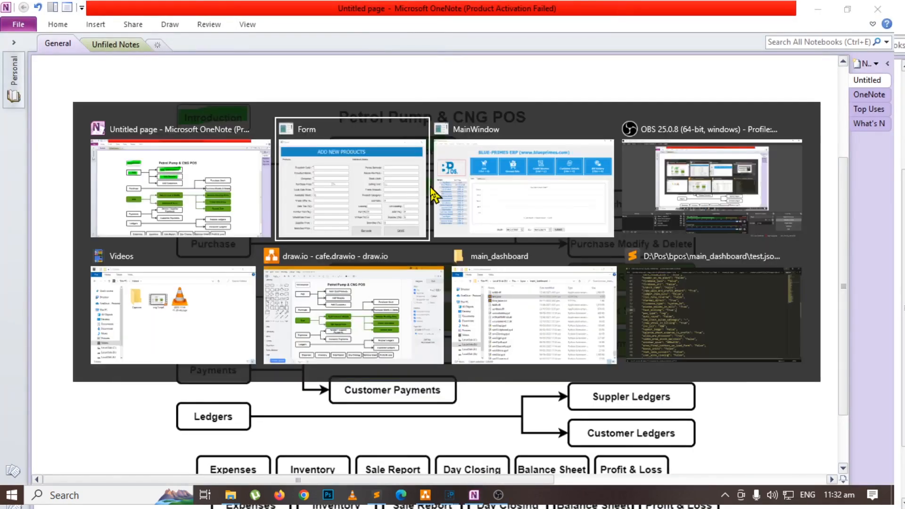
pyautogui.hotkey('alt', 'Tab')
pyautogui.click(35, 22)
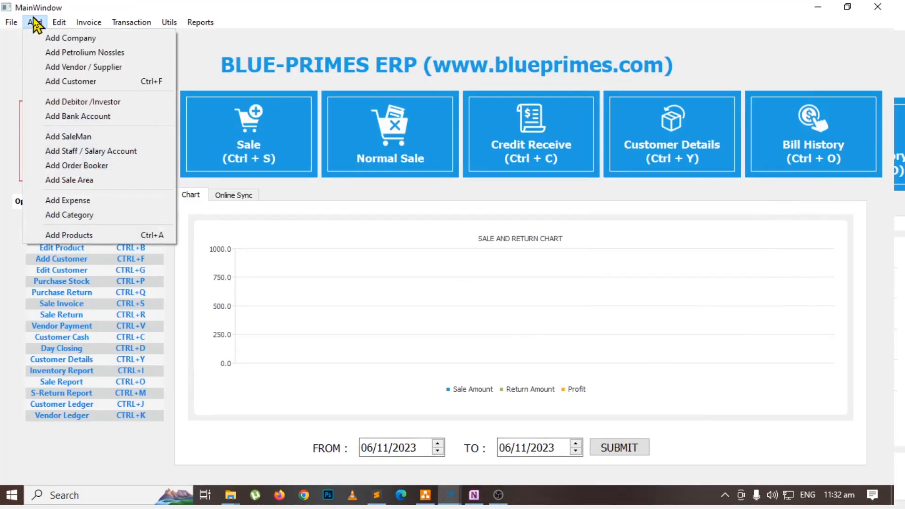
pyautogui.click(84, 53)
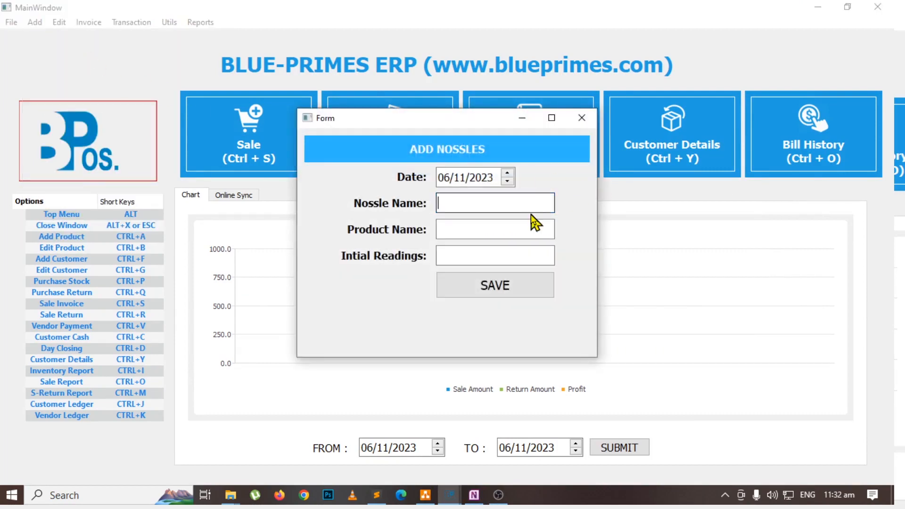
pyautogui.write('n')
pyautogui.write('1')
pyautogui.click(482, 229)
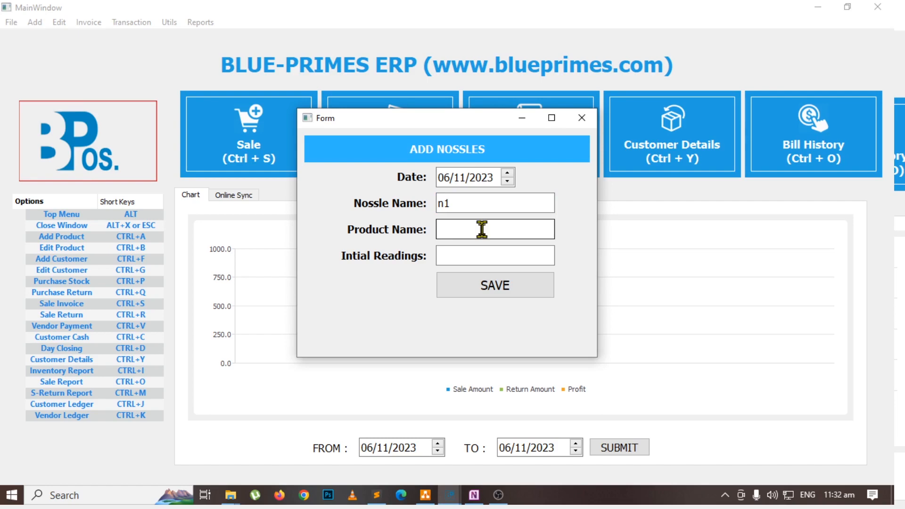
pyautogui.write('pet')
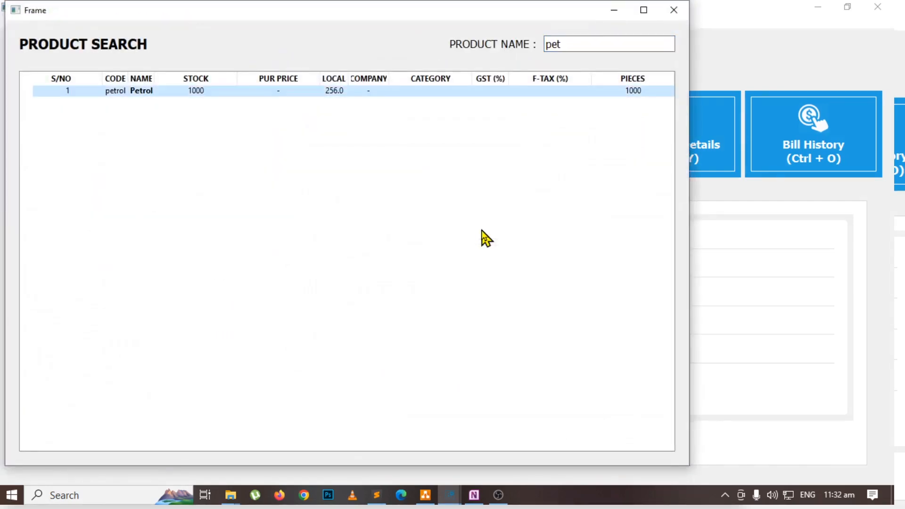
pyautogui.press('Return')
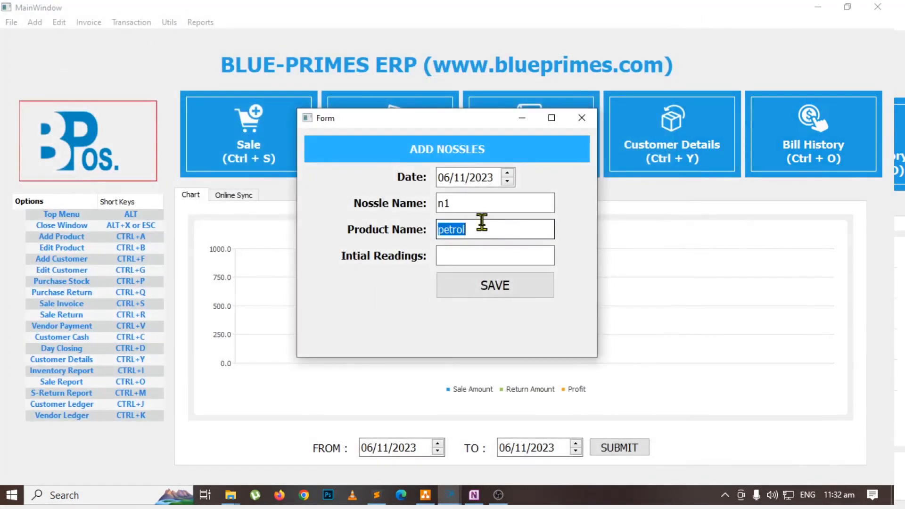
pyautogui.hotkey('shift', 'Tab')
pyautogui.press('Tab')
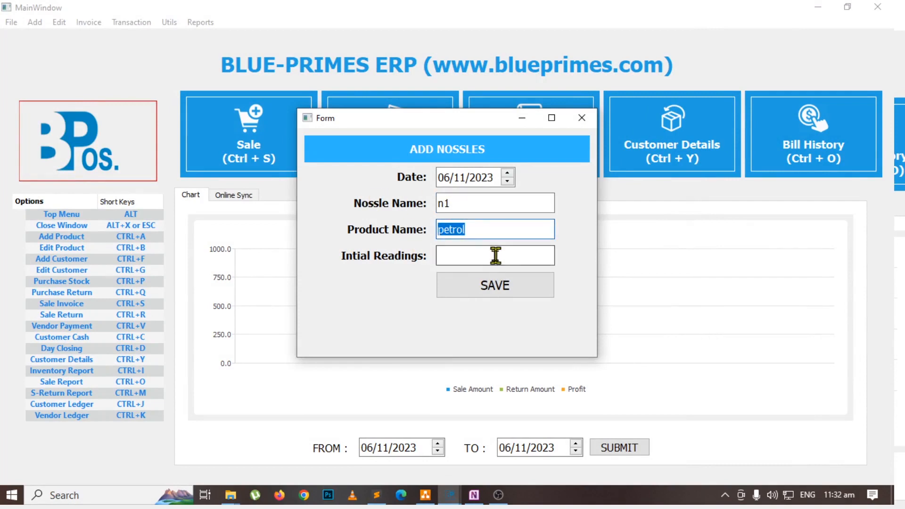
# Set nozzle n1's initial readings to 454545 and save the nozzle.
pyautogui.click(494, 255)
pyautogui.write('454')
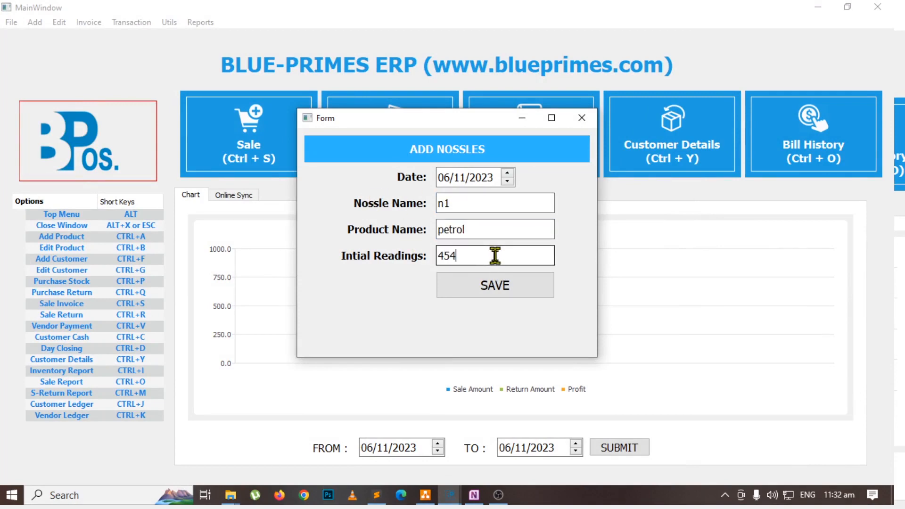
pyautogui.write('556')
pyautogui.moveTo(492, 255); pyautogui.dragTo(373, 264)
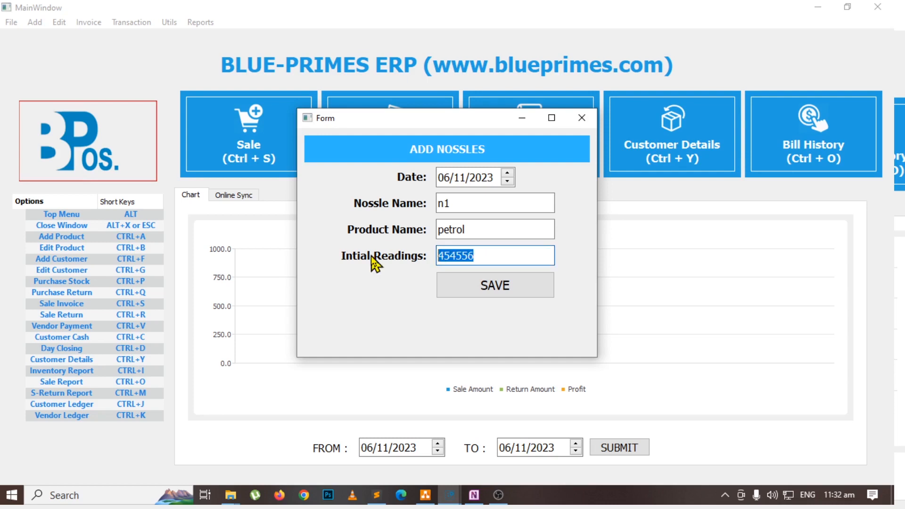
pyautogui.write('454545')
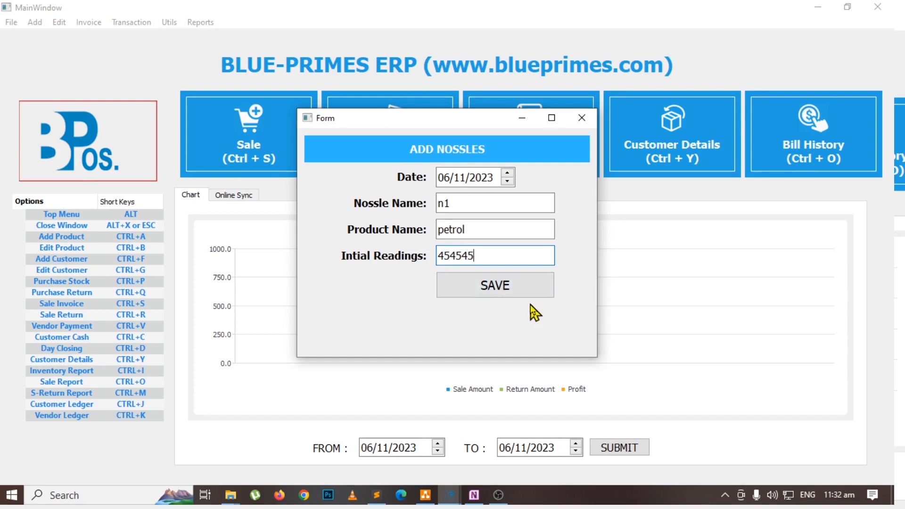
pyautogui.moveTo(491, 256); pyautogui.dragTo(343, 261)
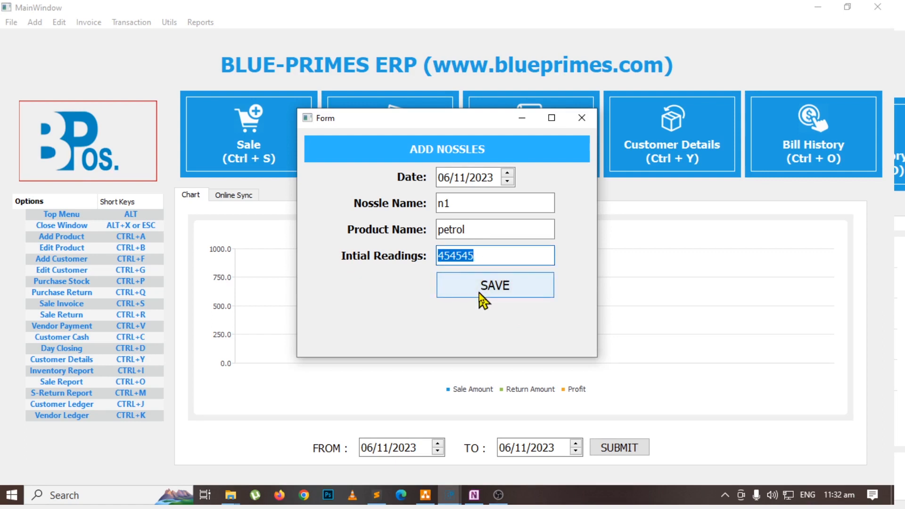
pyautogui.doubleClick(481, 209)
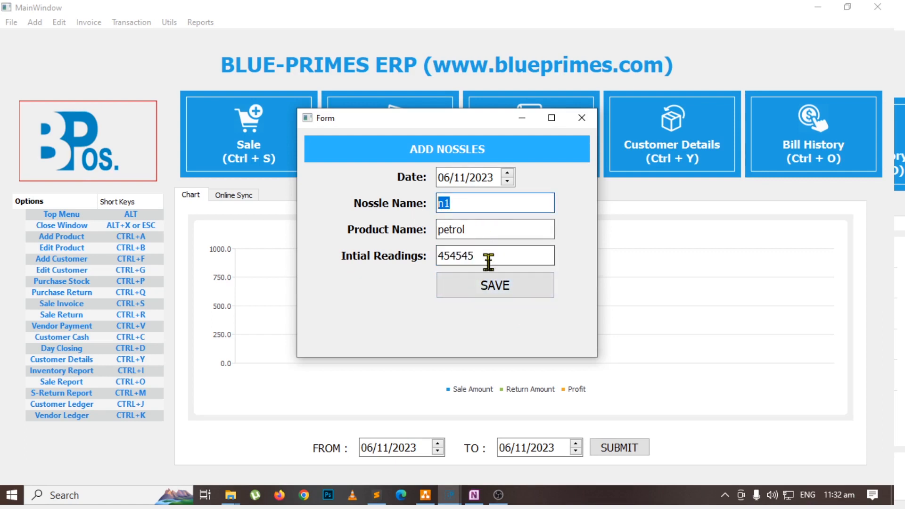
pyautogui.click(486, 292)
# Add a second nozzle named n2 for diesel with initial readings of 121212 and save it.
pyautogui.click(482, 203)
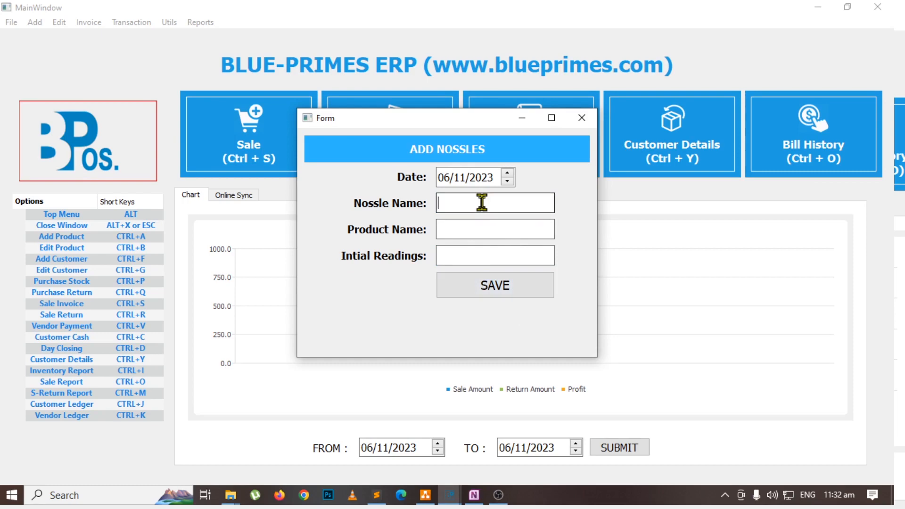
pyautogui.write('n2')
pyautogui.press('Tab')
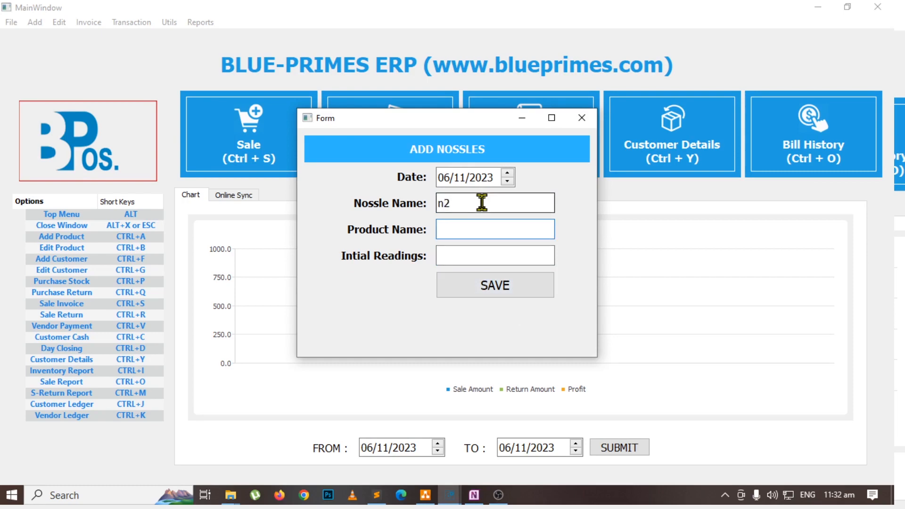
pyautogui.write('di')
pyautogui.press('Down')
pyautogui.press('Return')
pyautogui.press('Tab')
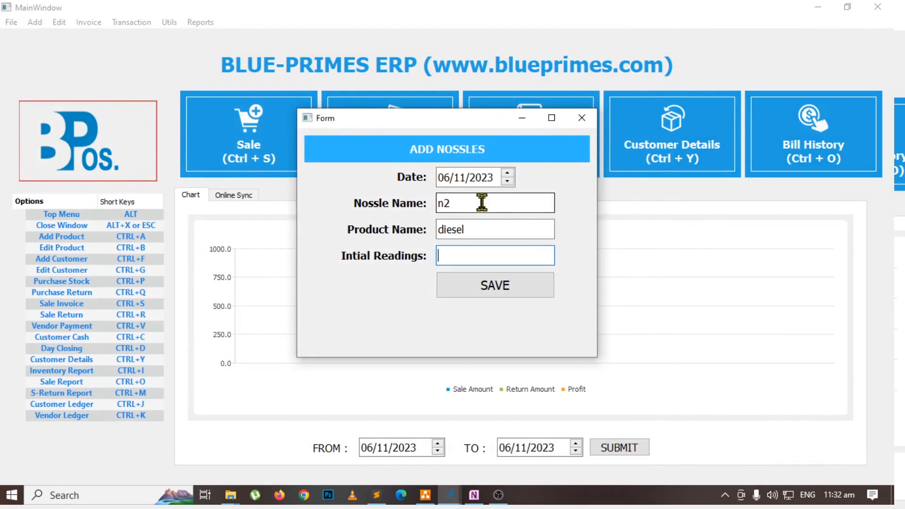
pyautogui.write('121212')
pyautogui.click(524, 287)
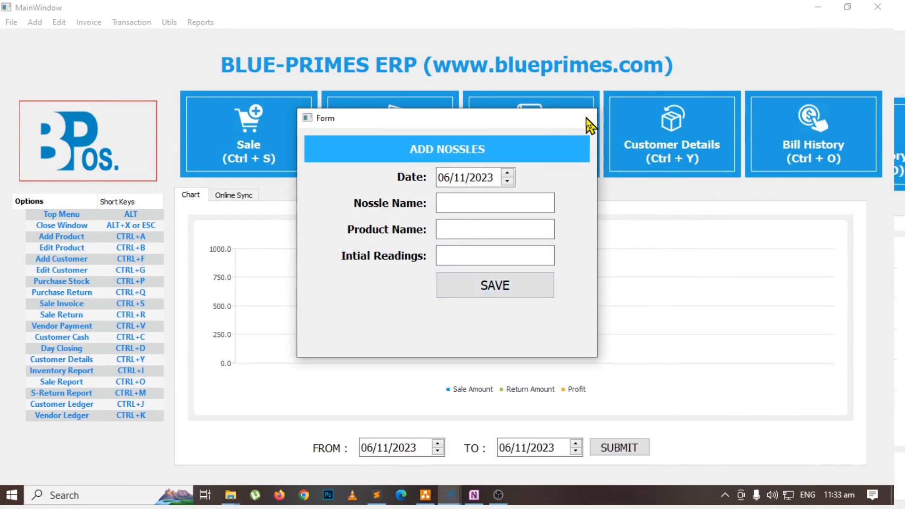
# Switch to OneNote and highlight the flowchart's Add Customers box in green.
pyautogui.hotkey('alt', 'Tab')
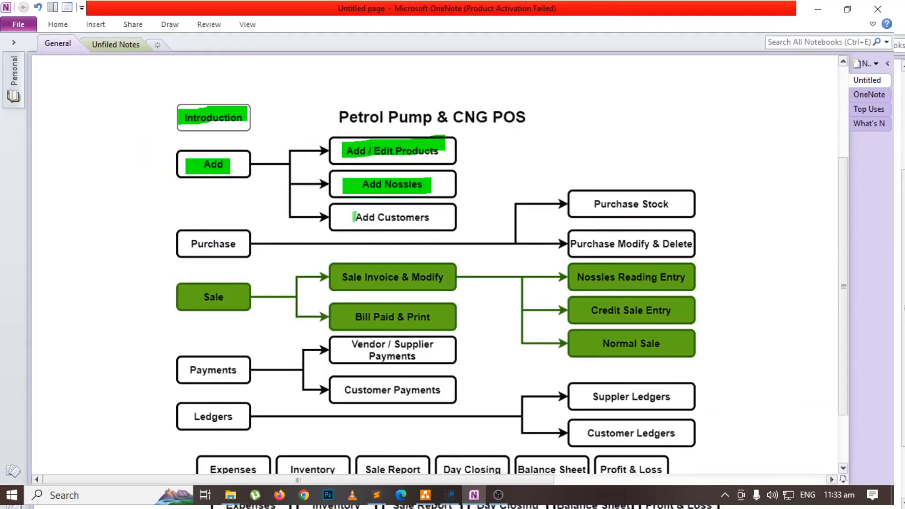
pyautogui.moveTo(343, 221); pyautogui.dragTo(433, 221)
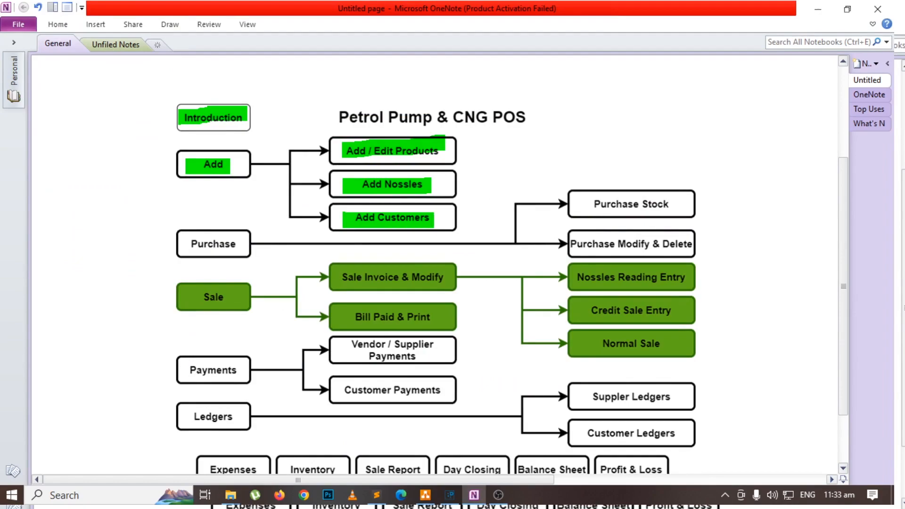
# Switch to BLUE-PRIMES ERP and start a new customer named dhq hospital.
pyautogui.hotkey('alt', 'Tab')
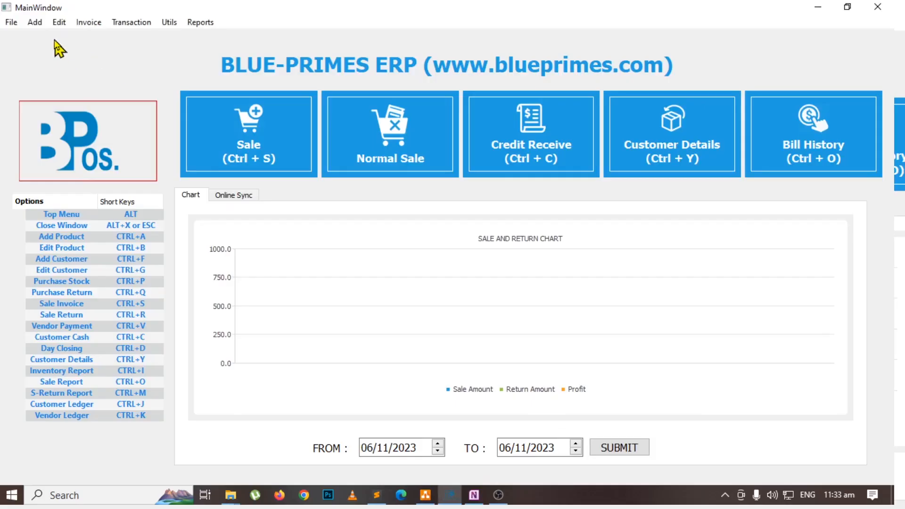
pyautogui.click(37, 26)
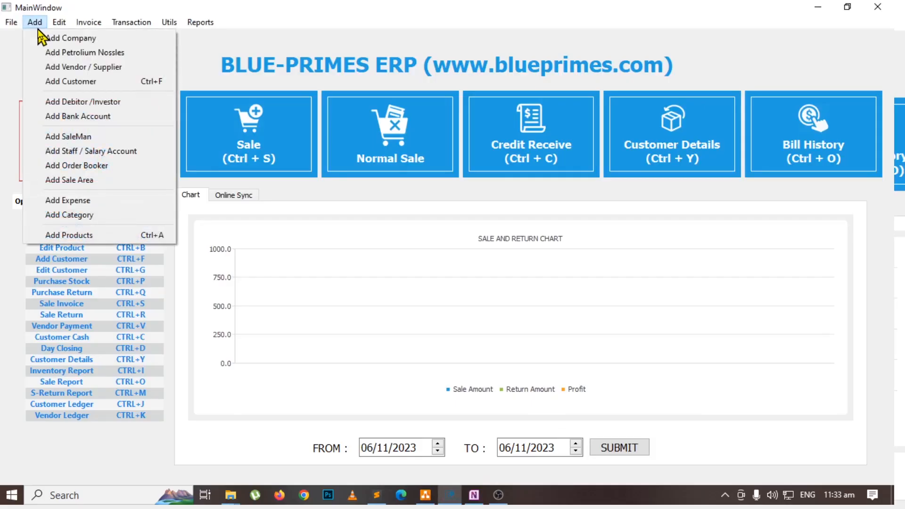
pyautogui.click(71, 81)
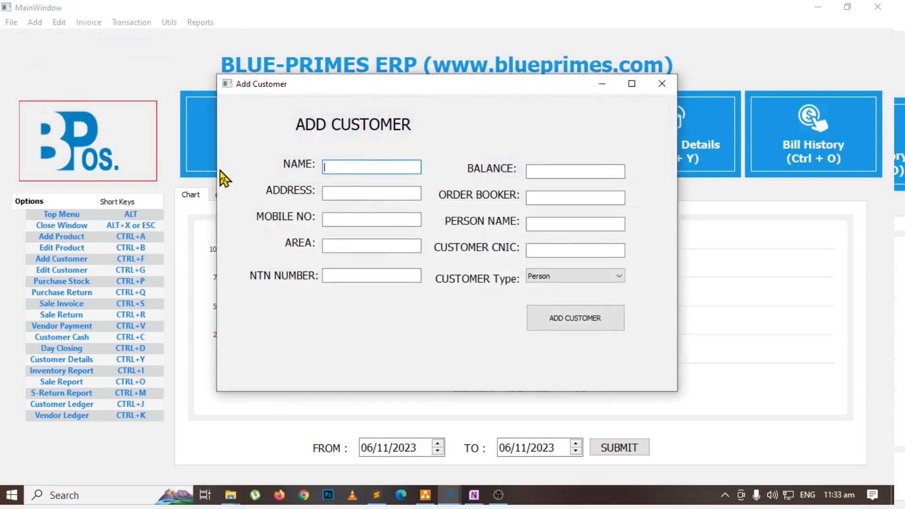
pyautogui.write('dhq hospital')
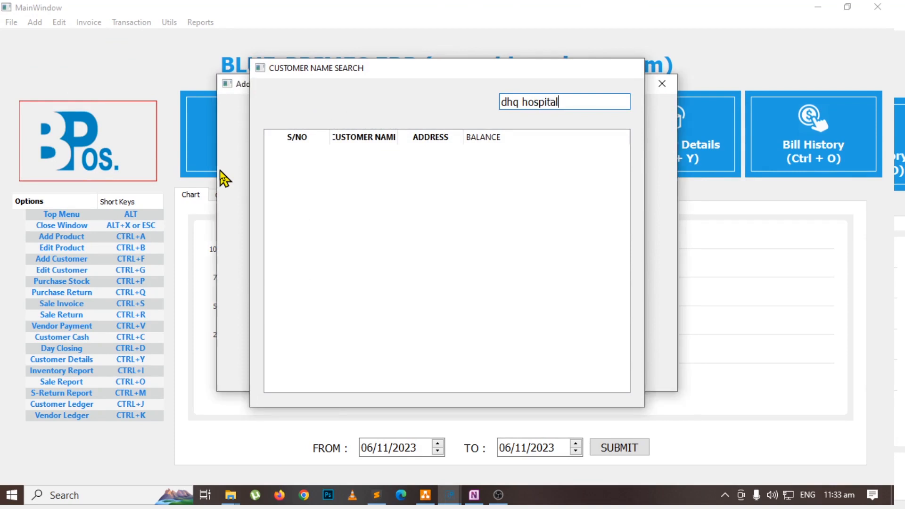
pyautogui.press('Return')
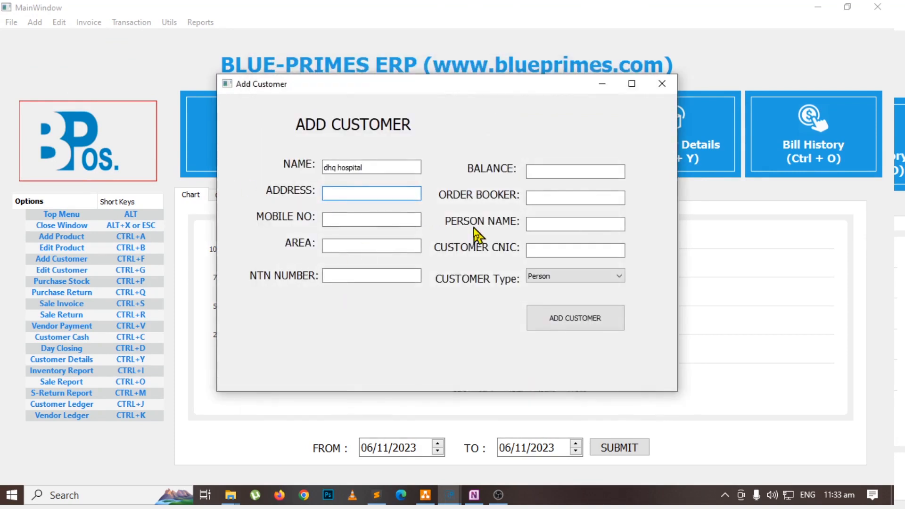
# Set the new customer's balance to 0, add the customer and close the form.
pyautogui.click(554, 171)
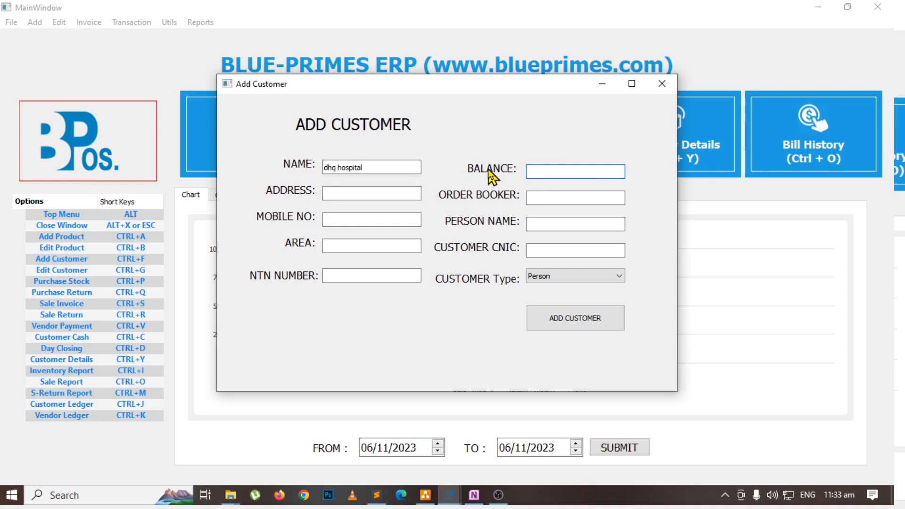
pyautogui.write('0')
pyautogui.click(557, 319)
pyautogui.click(660, 86)
# Switch to OneNote and highlight the flowchart's Purchase box in green.
pyautogui.hotkey('alt', 'Tab')
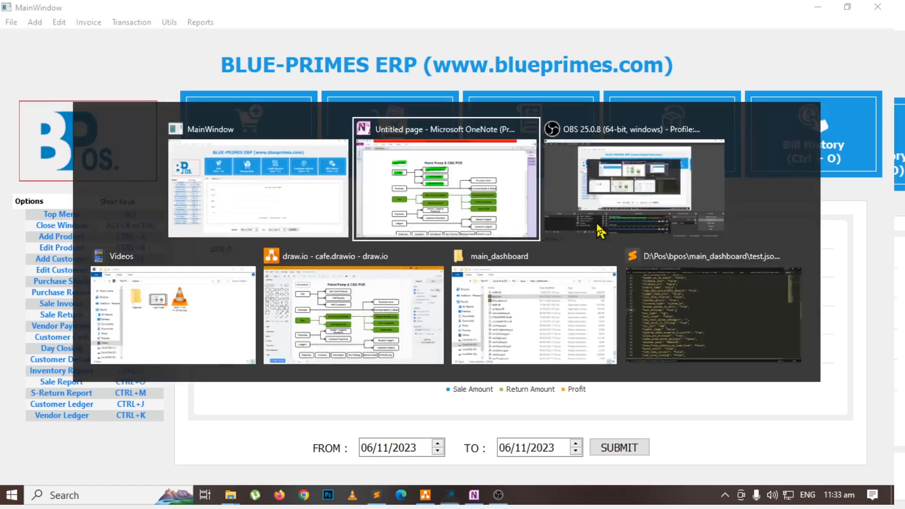
pyautogui.click(456, 217)
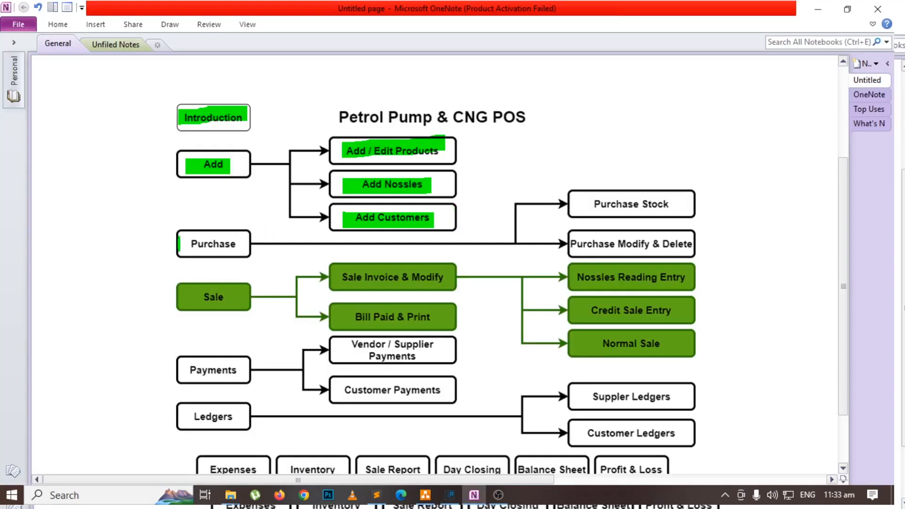
pyautogui.moveTo(179, 244); pyautogui.dragTo(241, 244)
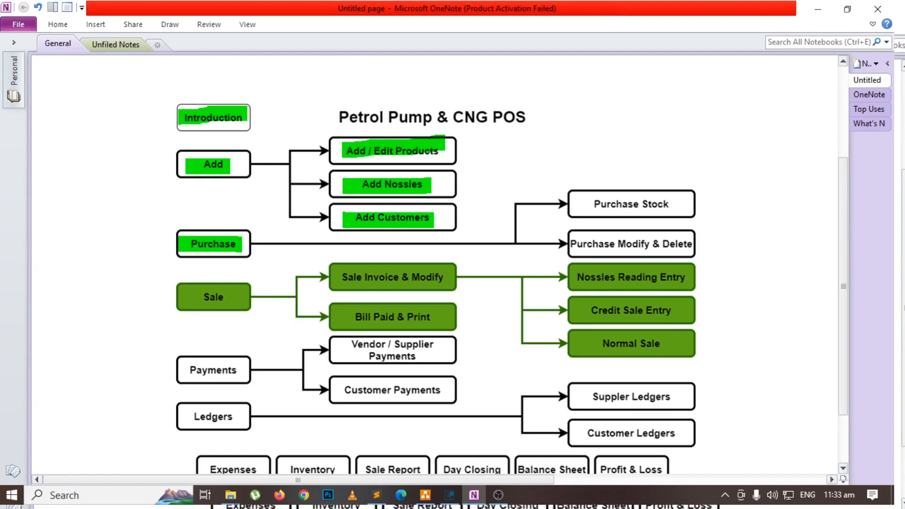
# Switch to BLUE-PRIMES ERP and open a new purchase invoice.
pyautogui.hotkey('alt', 'Tab')
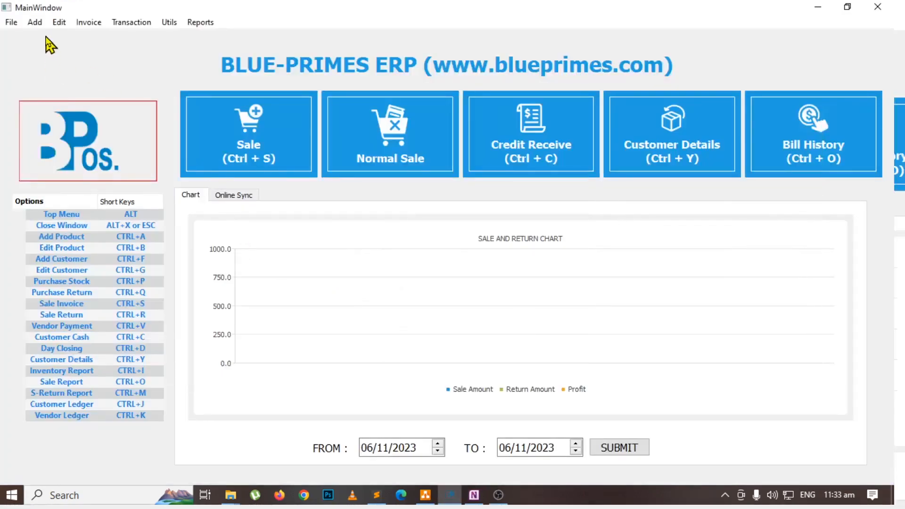
pyautogui.click(39, 24)
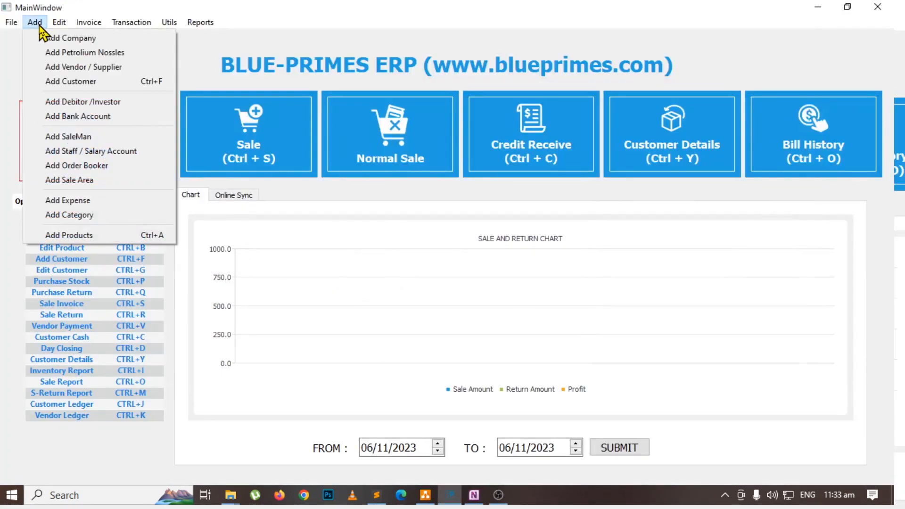
pyautogui.moveTo(74, 26)
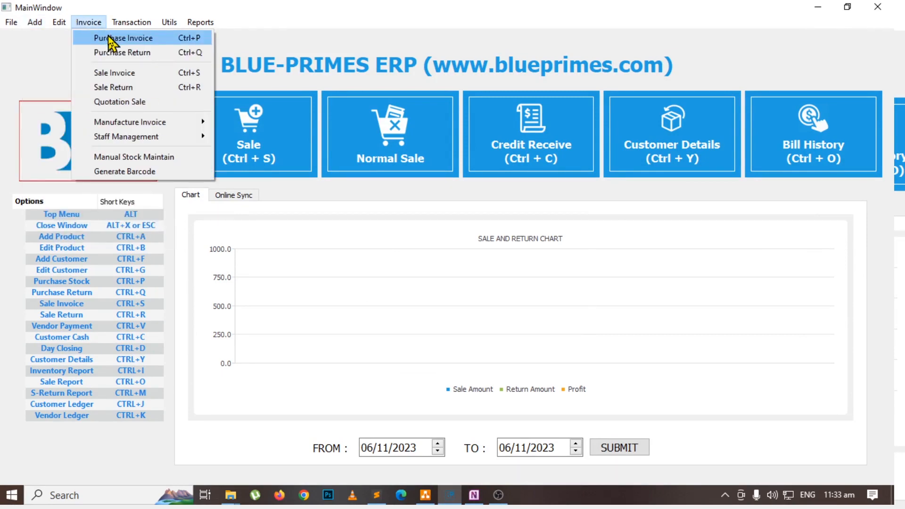
pyautogui.hotkey('ctrl', 'p')
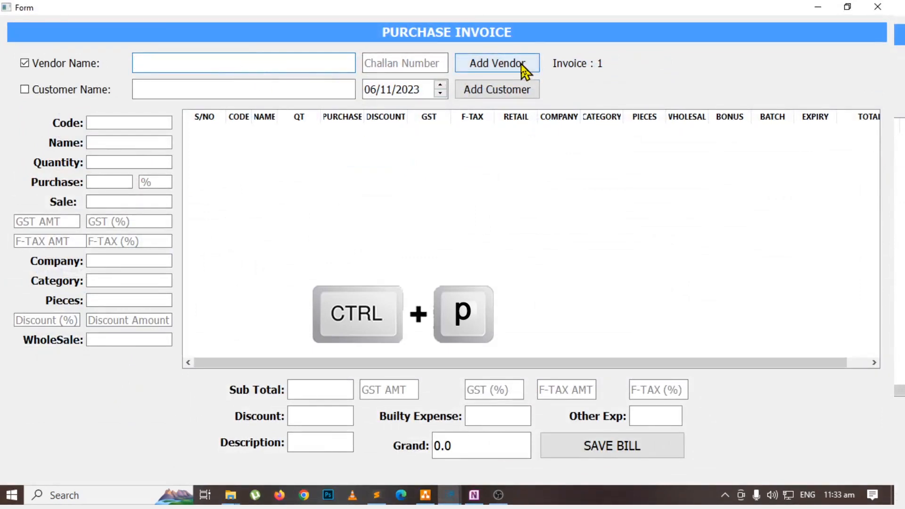
pyautogui.write('s')
pyautogui.press('Escape')
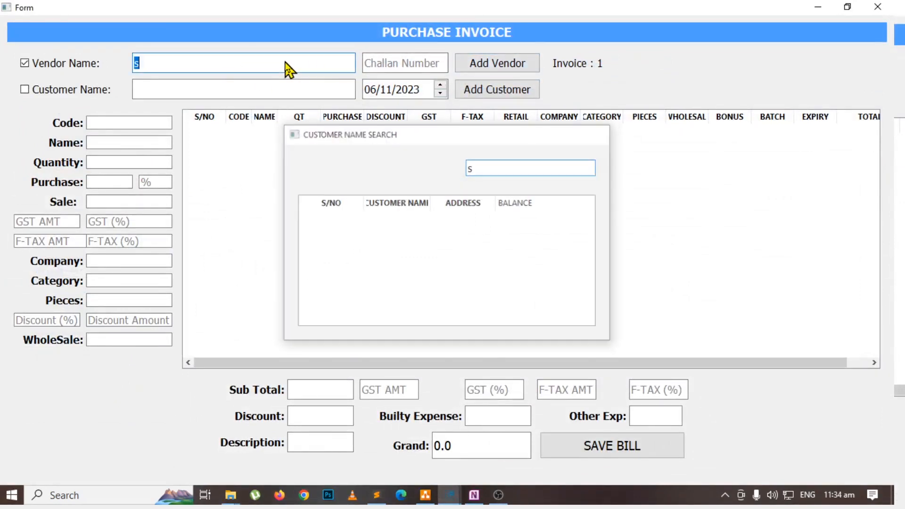
pyautogui.press('BackSpace')
# Add a new vendor named shell with a balance of 0 and close the vendor form.
pyautogui.click(472, 66)
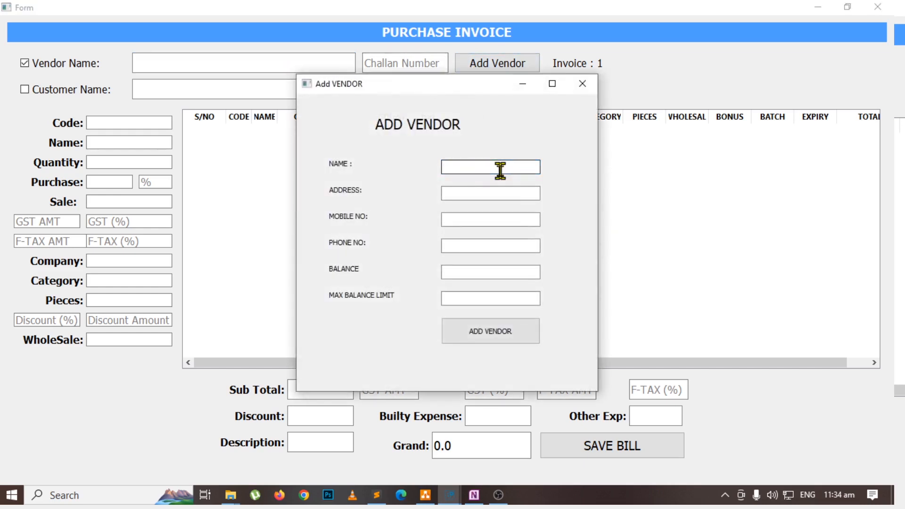
pyautogui.write('shell')
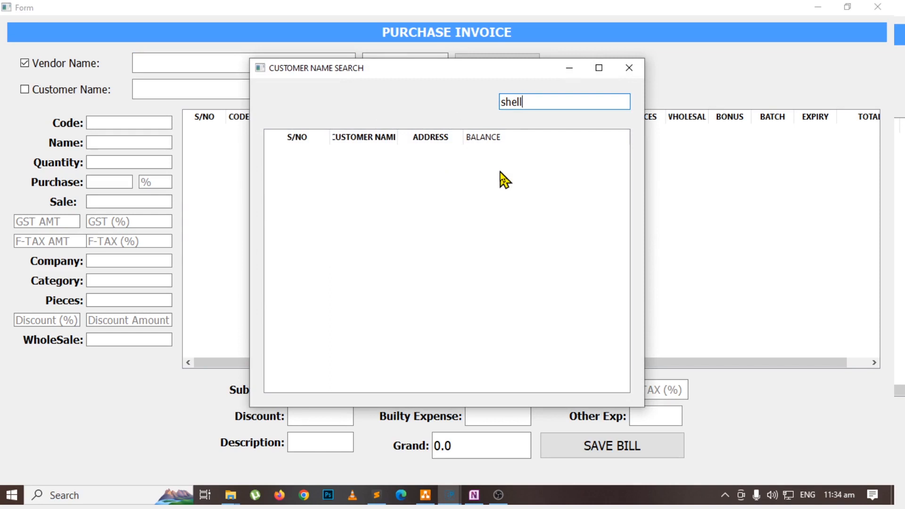
pyautogui.press('Return')
pyautogui.press('Return')
pyautogui.press('Return')
pyautogui.press('Return')
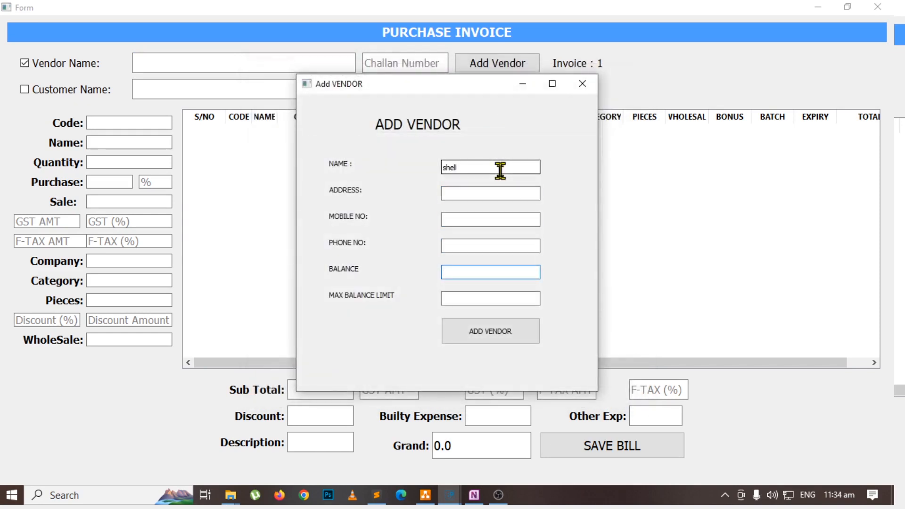
pyautogui.write('0')
pyautogui.press('Return')
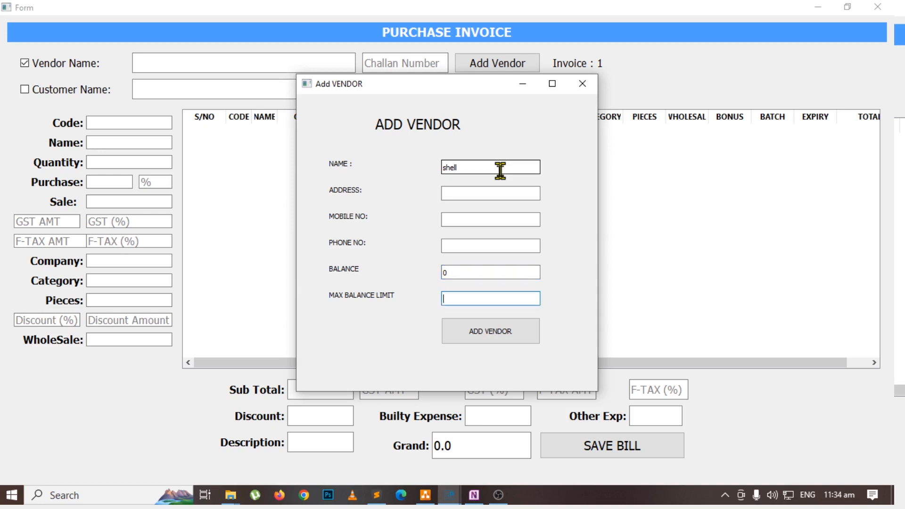
pyautogui.click(492, 330)
pyautogui.click(583, 83)
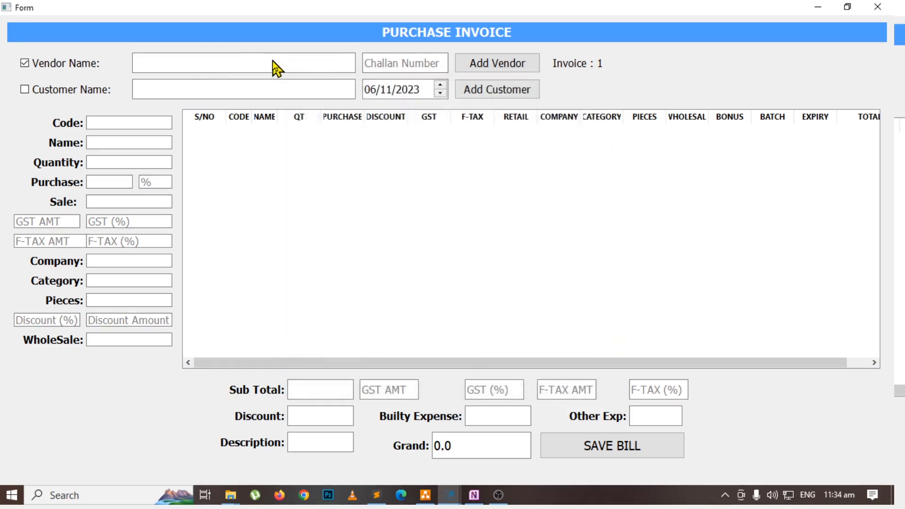
# Choose shell as the vendor of the purchase invoice.
pyautogui.click(166, 57)
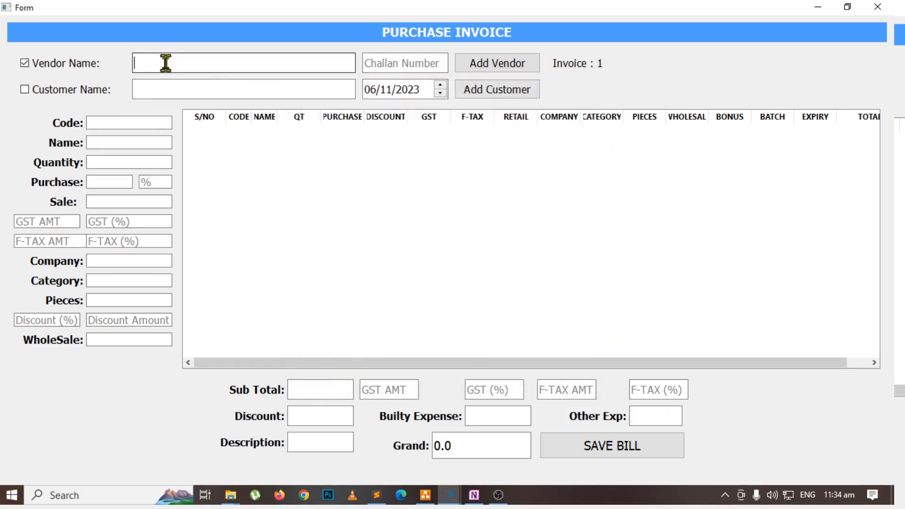
pyautogui.write('sh')
pyautogui.press('Down')
pyautogui.press('Return')
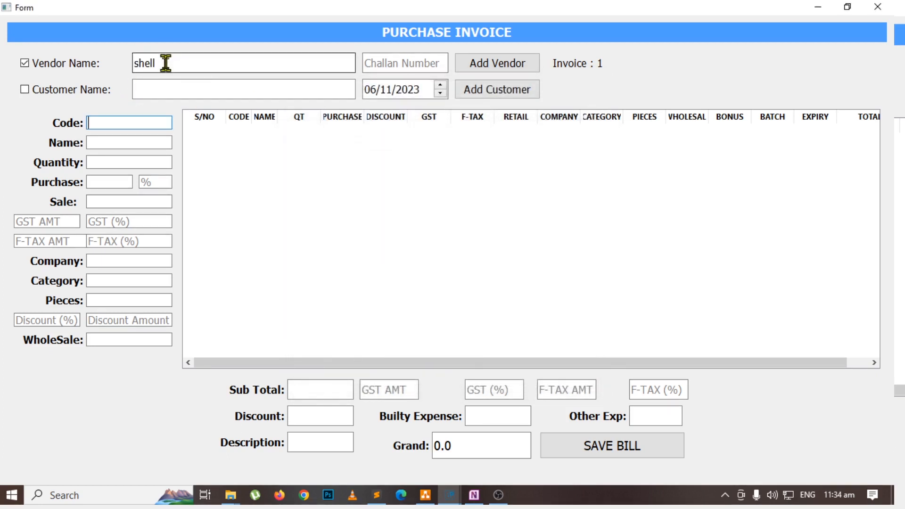
# Add petrol to the purchase invoice with a quantity of 500, keeping its default purchase and sale prices.
pyautogui.press('Return')
pyautogui.write('pet')
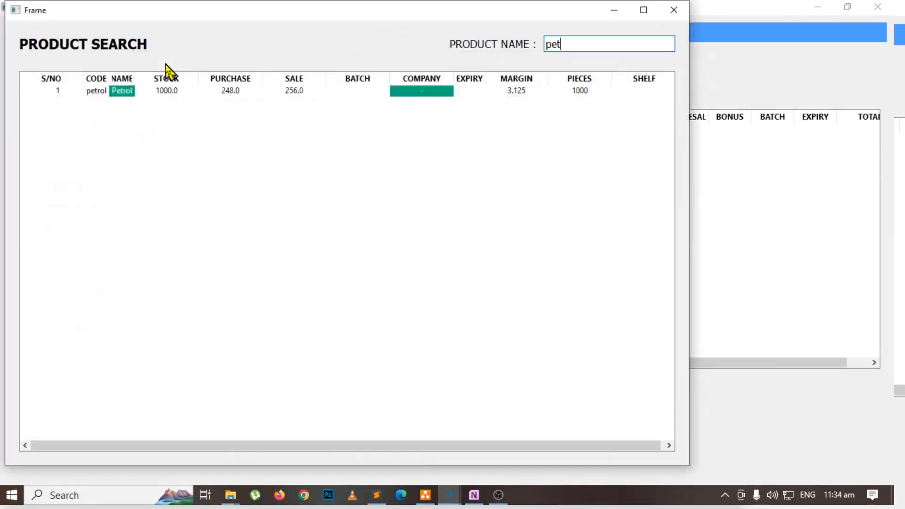
pyautogui.press('Down')
pyautogui.press('Return')
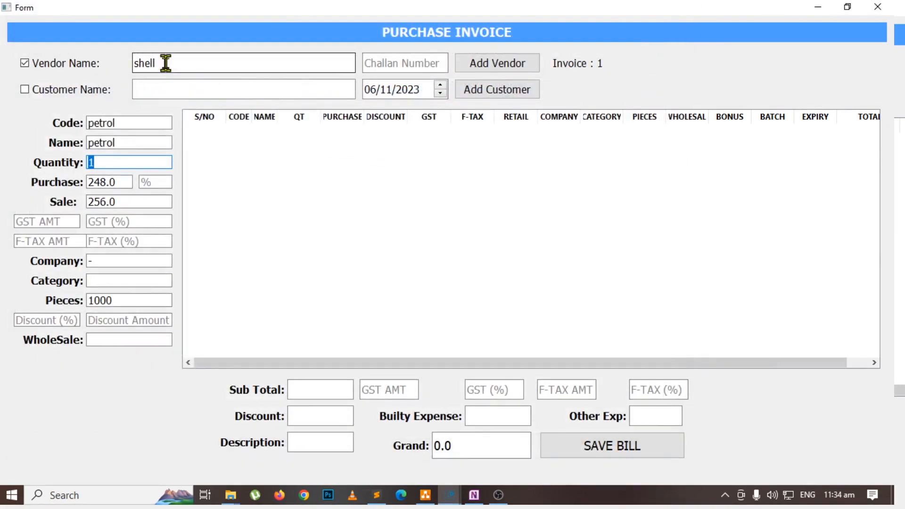
pyautogui.write('500')
pyautogui.press('Return')
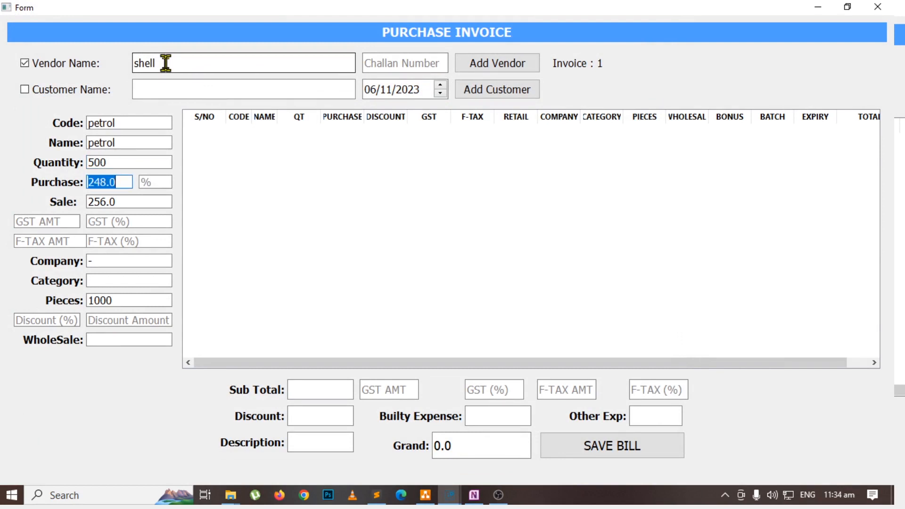
pyautogui.press('Return')
pyautogui.press('Return')
pyautogui.press('Return')
pyautogui.press('Return')
pyautogui.press('Return')
pyautogui.press('Return')
pyautogui.press('Return')
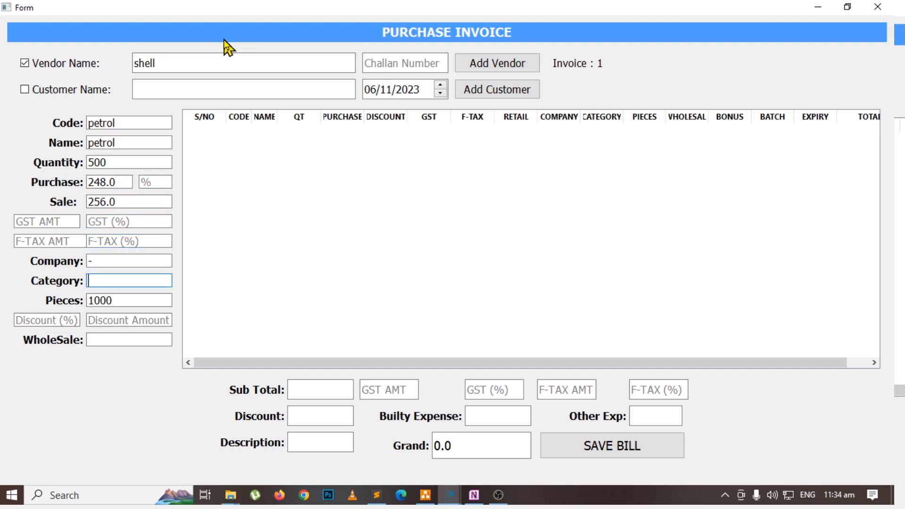
pyautogui.press('Return')
pyautogui.press('Return')
pyautogui.press('Return')
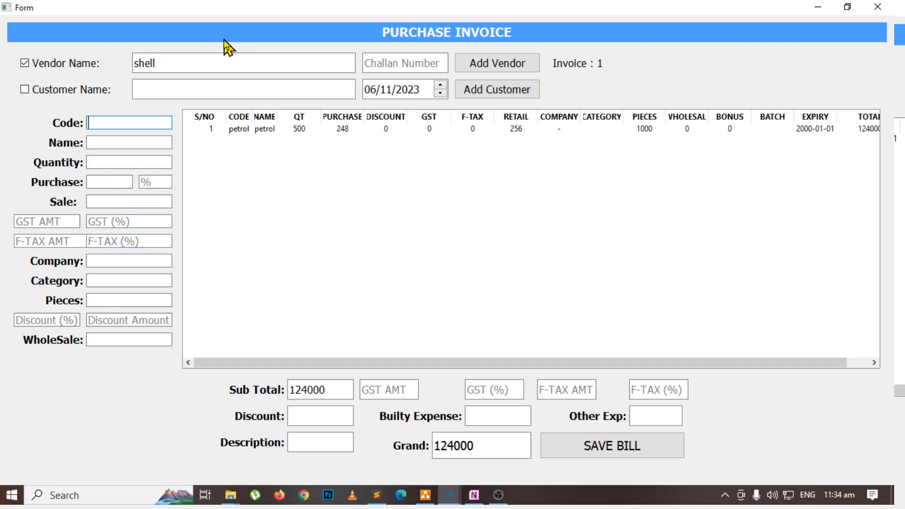
# Add diesel to the purchase invoice with a quantity of 500, keeping its default prices.
pyautogui.press('Return')
pyautogui.write('di')
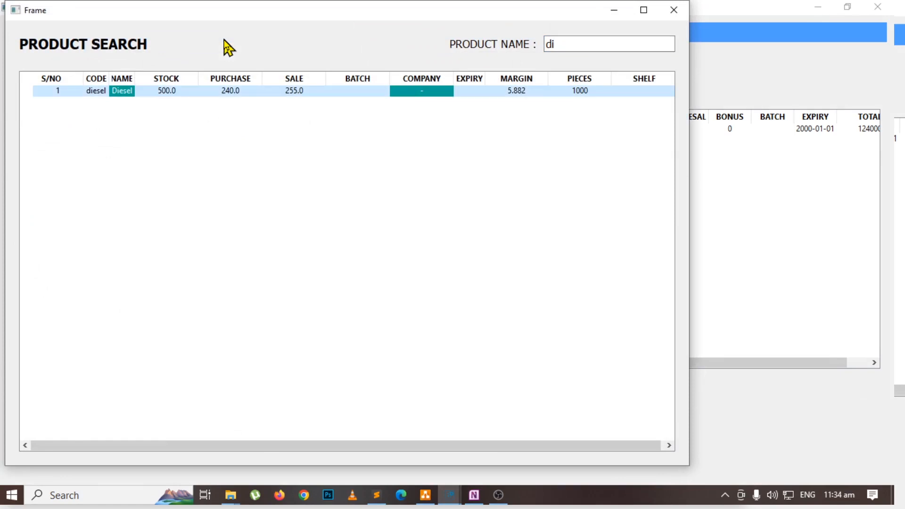
pyautogui.press('Return')
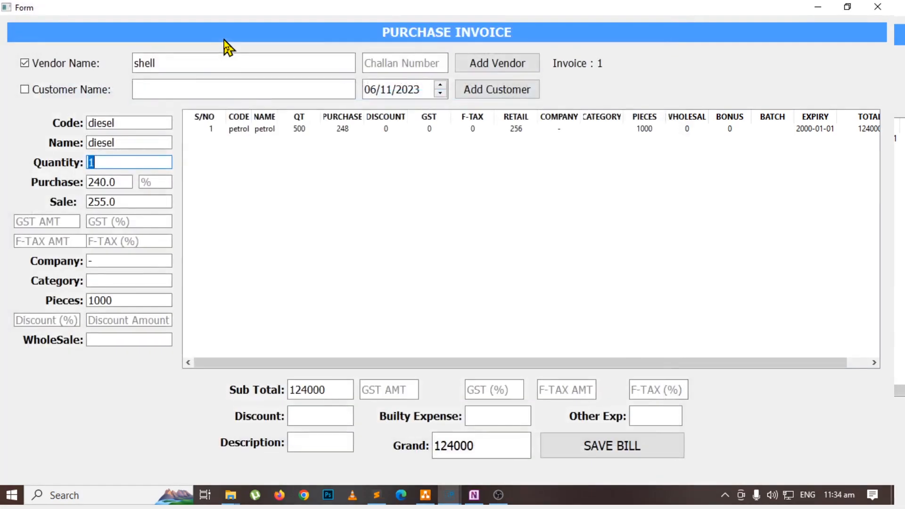
pyautogui.write('500')
pyautogui.press('Return')
pyautogui.press('Return')
pyautogui.press('Return')
pyautogui.press('Return')
pyautogui.press('Return')
pyautogui.press('Return')
pyautogui.press('Return')
pyautogui.press('Return')
pyautogui.press('Return')
pyautogui.press('Return')
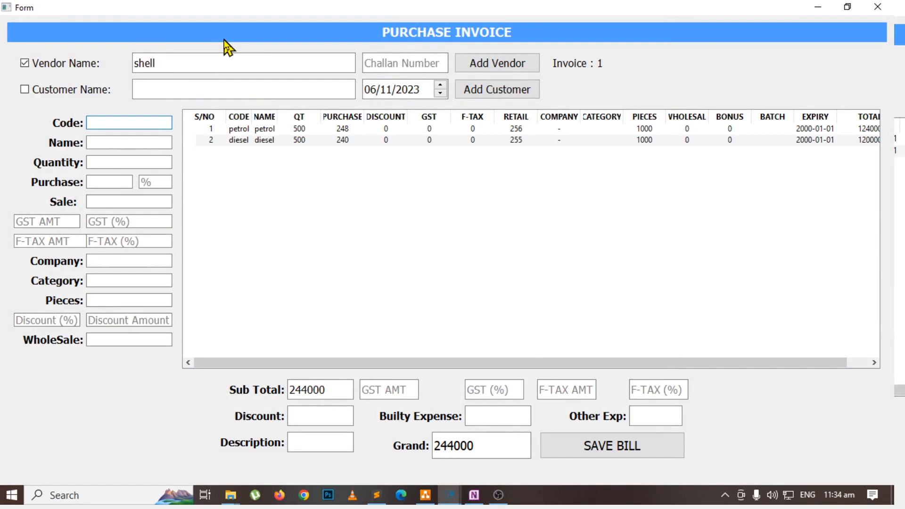
# Review the invoice lines, builty expense and grand total, and save the purchase bill.
pyautogui.click(272, 141)
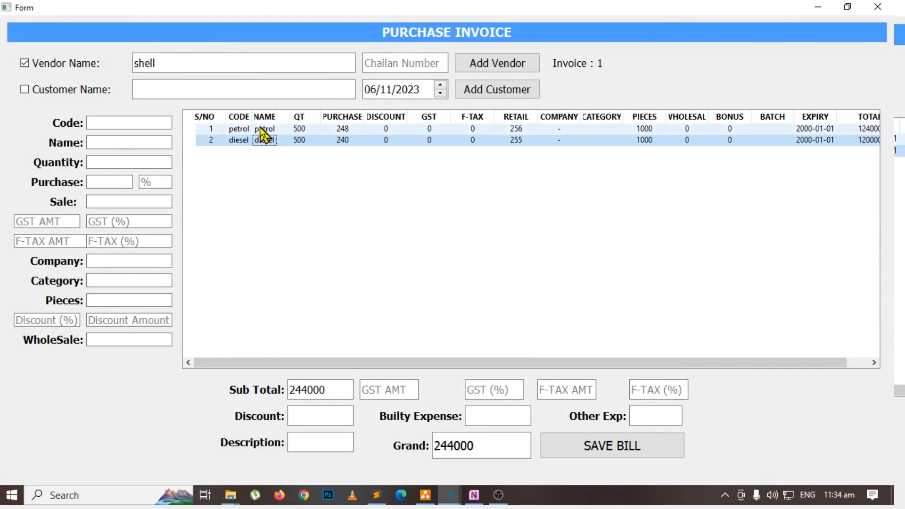
pyautogui.click(492, 413)
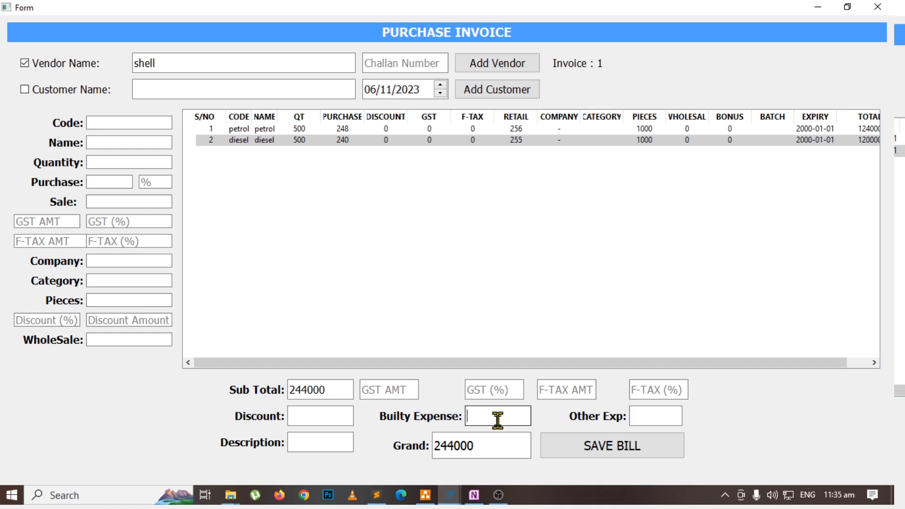
pyautogui.moveTo(509, 444); pyautogui.dragTo(403, 438)
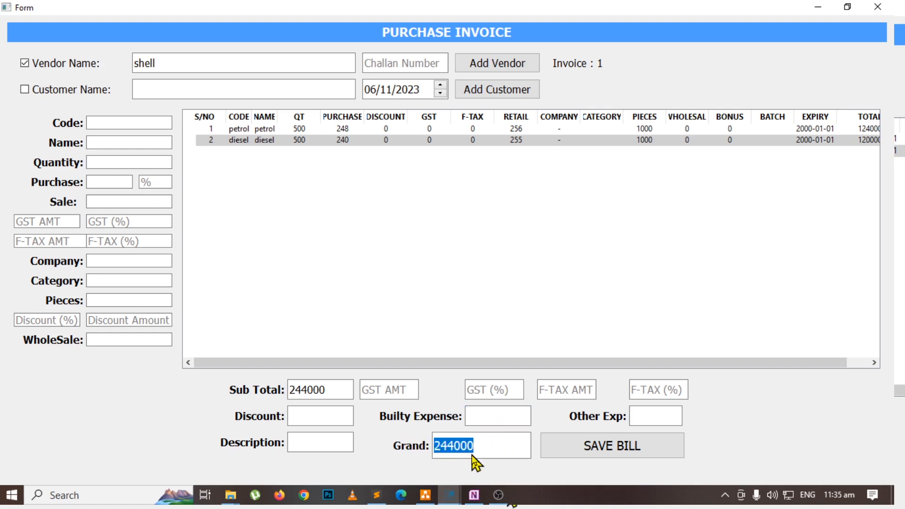
pyautogui.click(591, 449)
# Switch to OneNote and highlight the flowchart's Purchase Stock and Purchase Modify & Delete boxes in green.
pyautogui.hotkey('alt', 'Tab')
pyautogui.hotkey('alt', 'Tab')
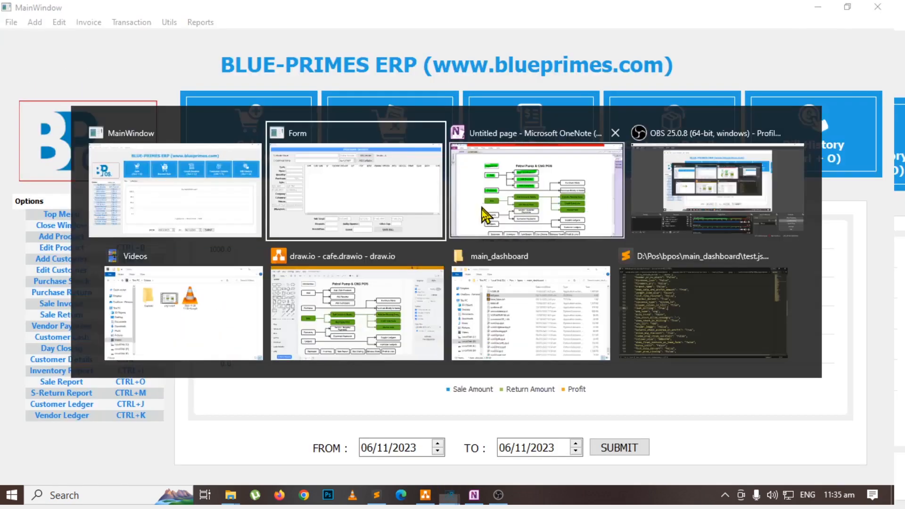
pyautogui.click(486, 216)
pyautogui.moveTo(579, 204); pyautogui.dragTo(675, 203)
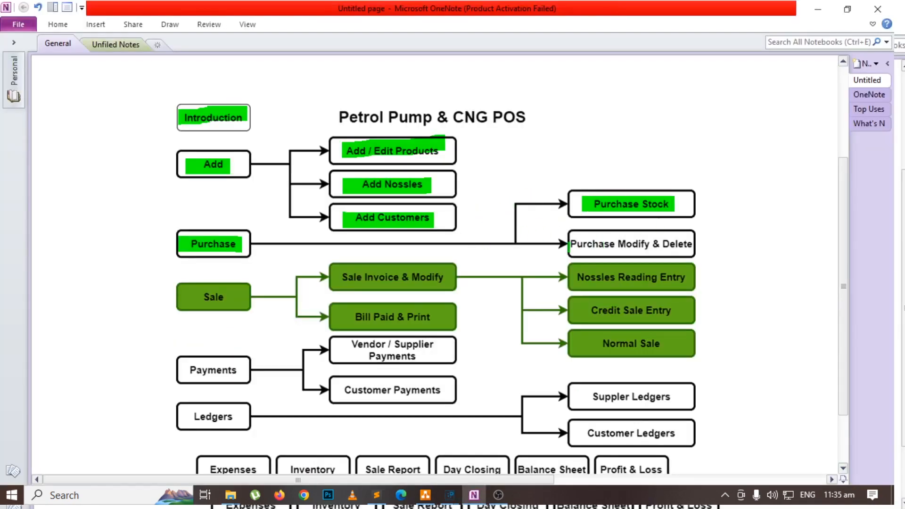
pyautogui.moveTo(570, 250); pyautogui.dragTo(692, 256)
# Switch to BLUE-PRIMES ERP and open the purchase report.
pyautogui.hotkey('alt', 'Tab')
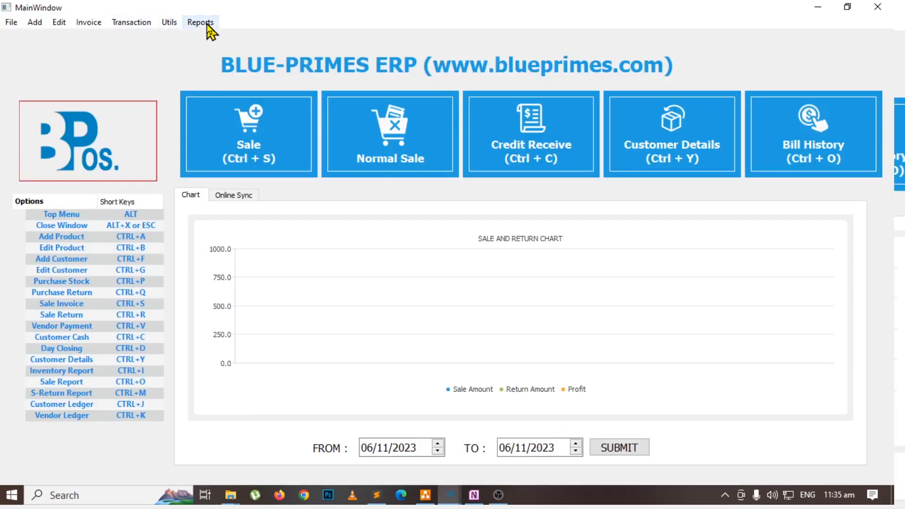
pyautogui.click(207, 25)
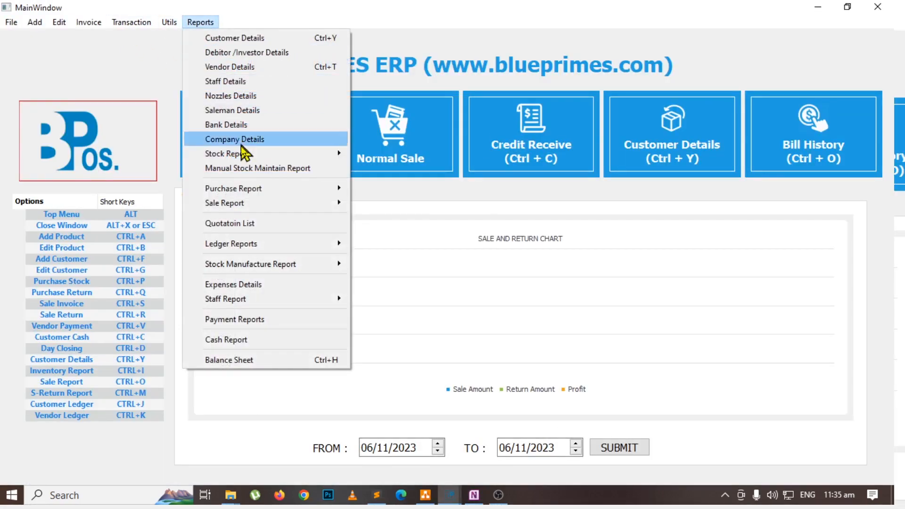
pyautogui.moveTo(257, 191)
pyautogui.click(427, 209)
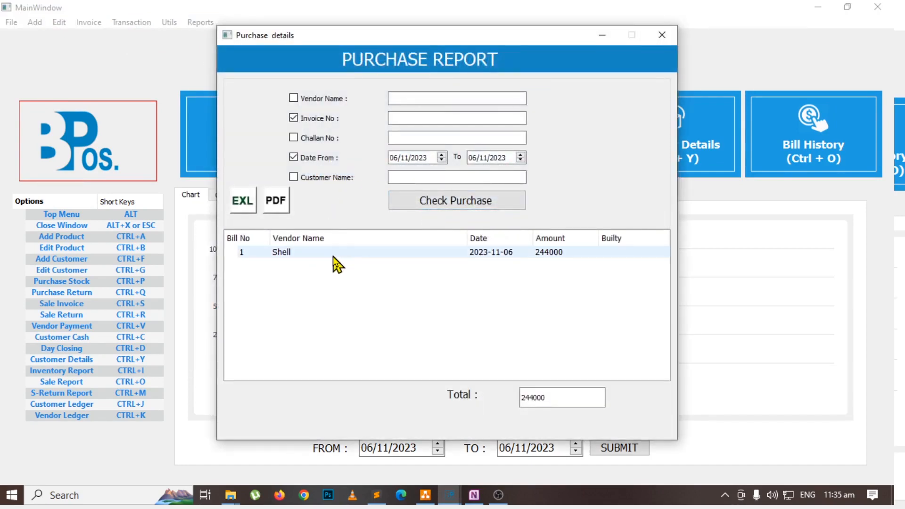
# Toggle the report's vendor name and invoice number filters and open the details of the Shell bill.
pyautogui.click(301, 99)
pyautogui.click(303, 120)
pyautogui.click(318, 98)
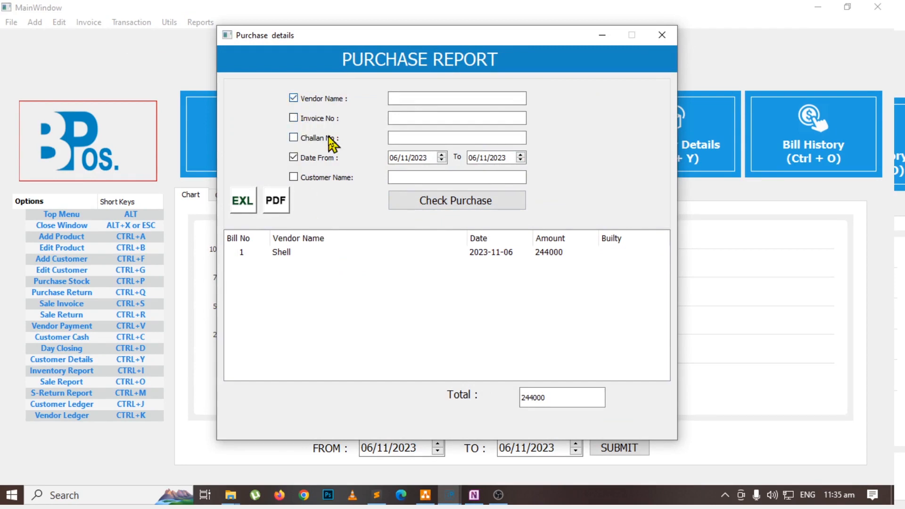
pyautogui.doubleClick(318, 251)
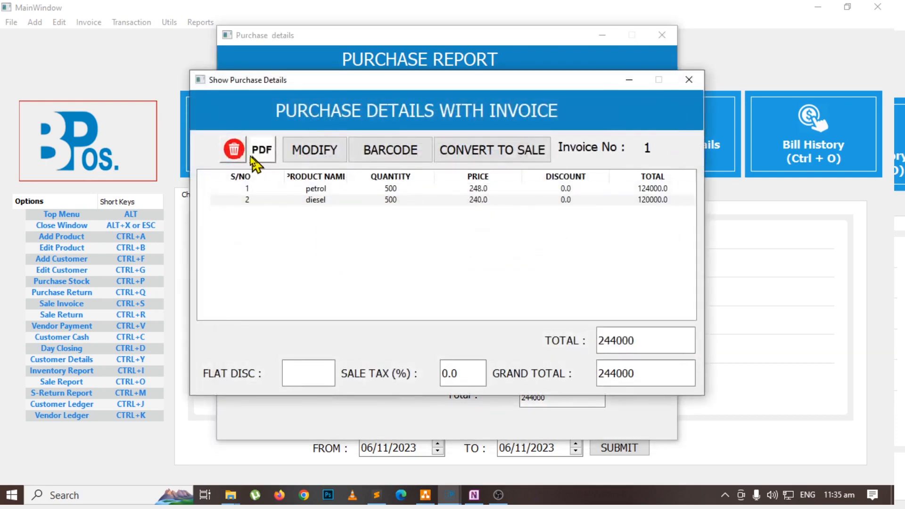
# Request deletion of the Shell bill, cancel it, and open the bill for modification instead.
pyautogui.click(234, 149)
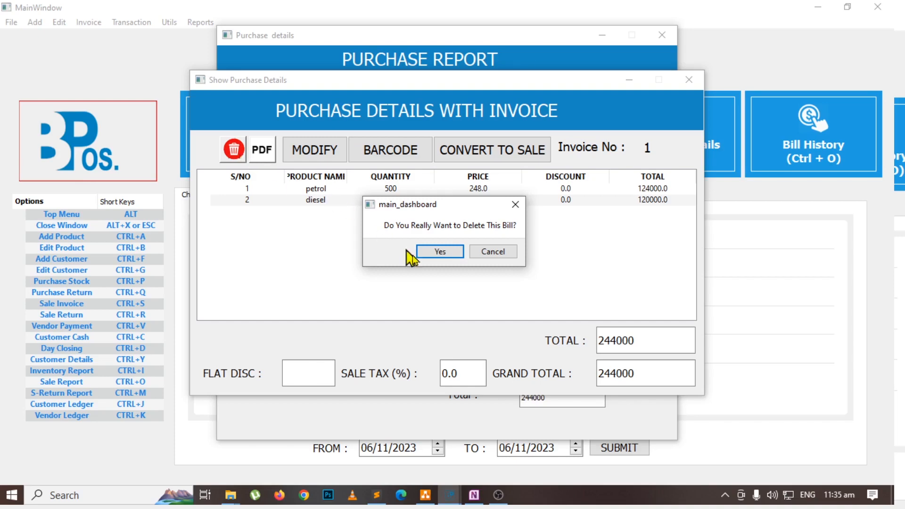
pyautogui.click(477, 254)
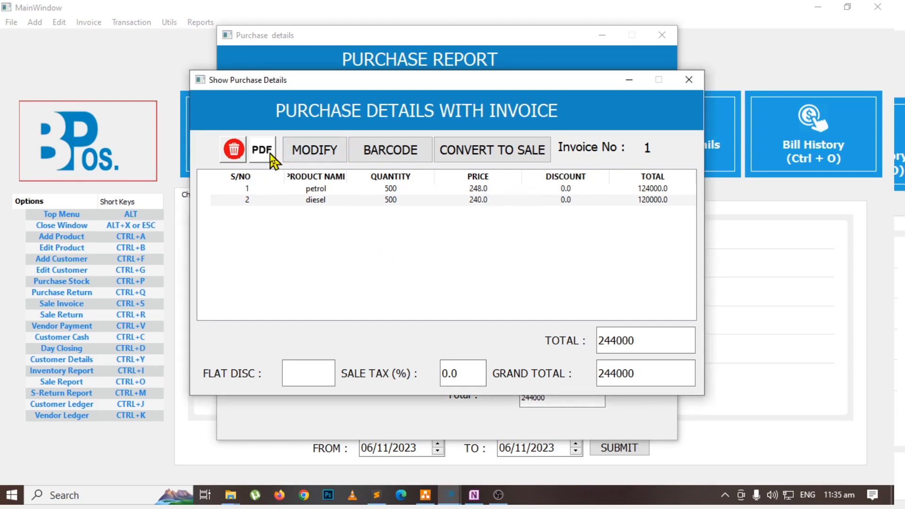
pyautogui.click(313, 152)
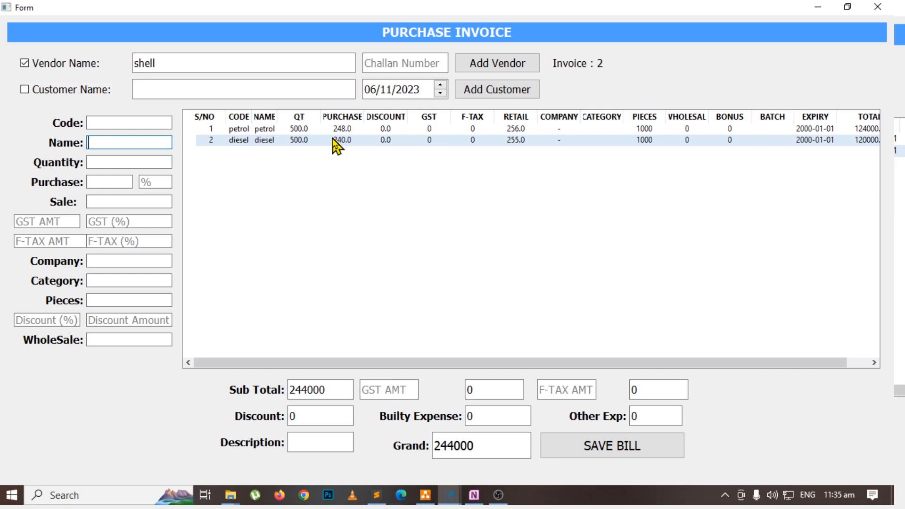
# Load the purchase invoice's diesel line for editing, set its quantity to 600 and add it back to the bill.
pyautogui.press('Escape')
pyautogui.click(313, 158)
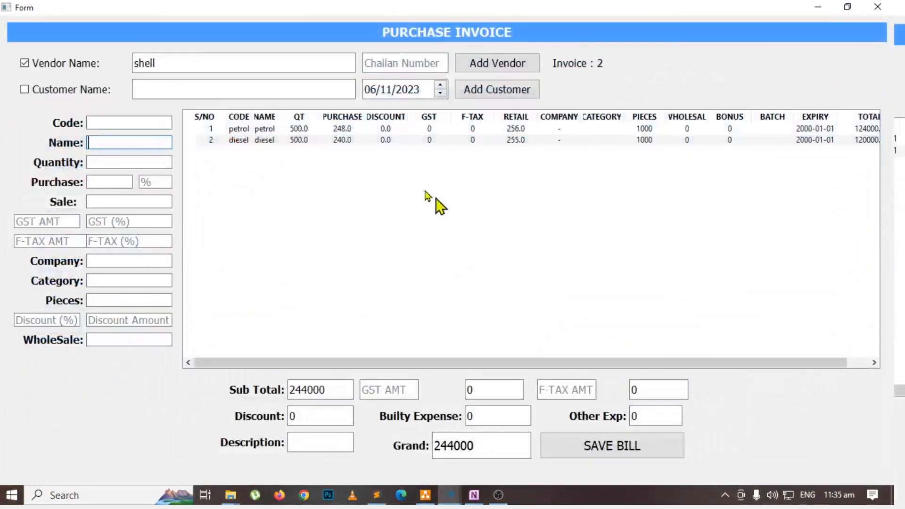
pyautogui.doubleClick(300, 140)
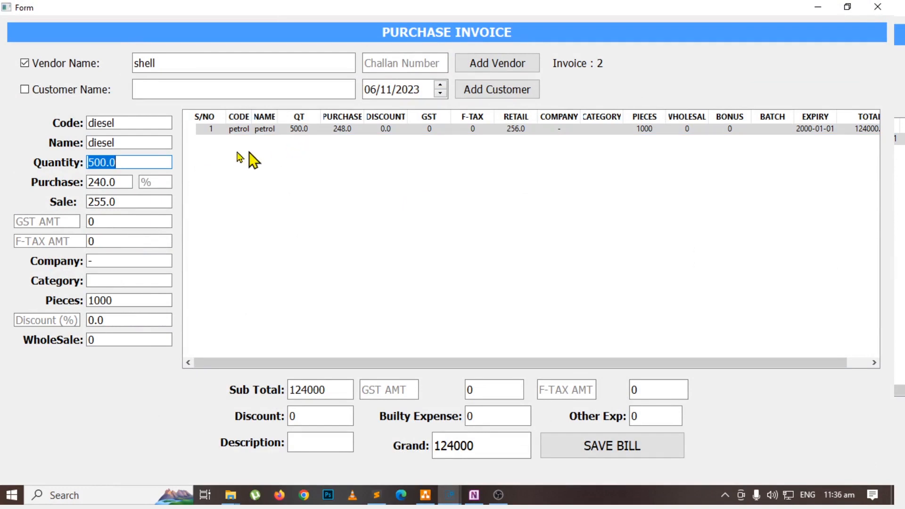
pyautogui.click(132, 163)
pyautogui.press('BackSpace')
pyautogui.press('BackSpace')
pyautogui.press('BackSpace')
pyautogui.press('BackSpace')
pyautogui.press('BackSpace')
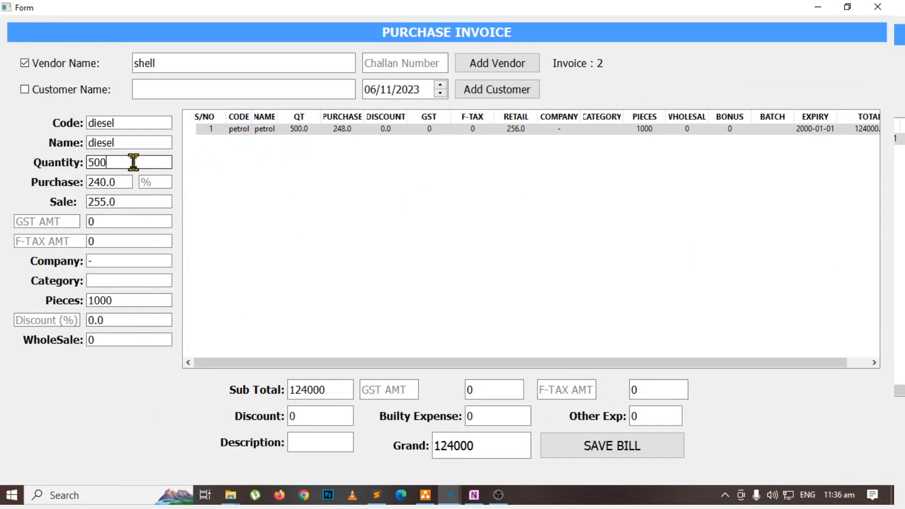
pyautogui.write('600')
pyautogui.press('Return')
pyautogui.press('Return')
pyautogui.press('Return')
pyautogui.press('Return')
pyautogui.press('Return')
pyautogui.press('Return')
pyautogui.press('Return')
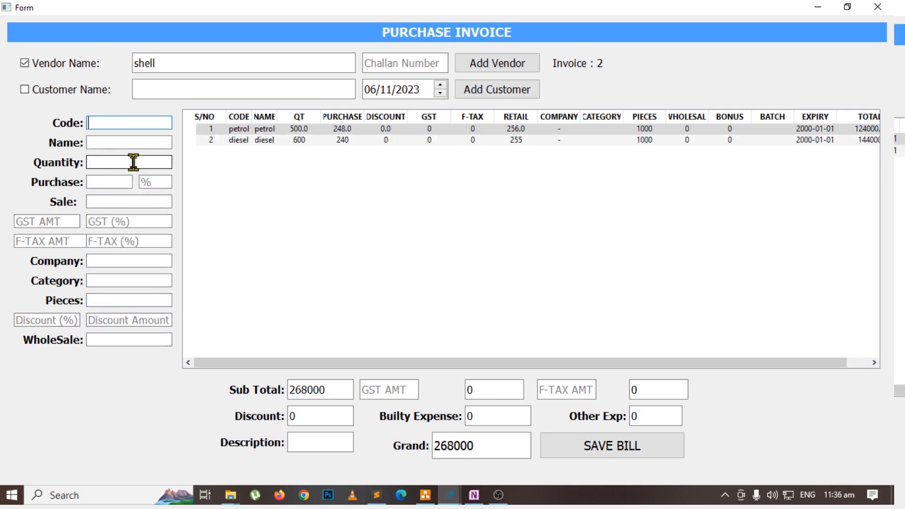
# Save the modified Shell purchase bill.
pyautogui.click(295, 141)
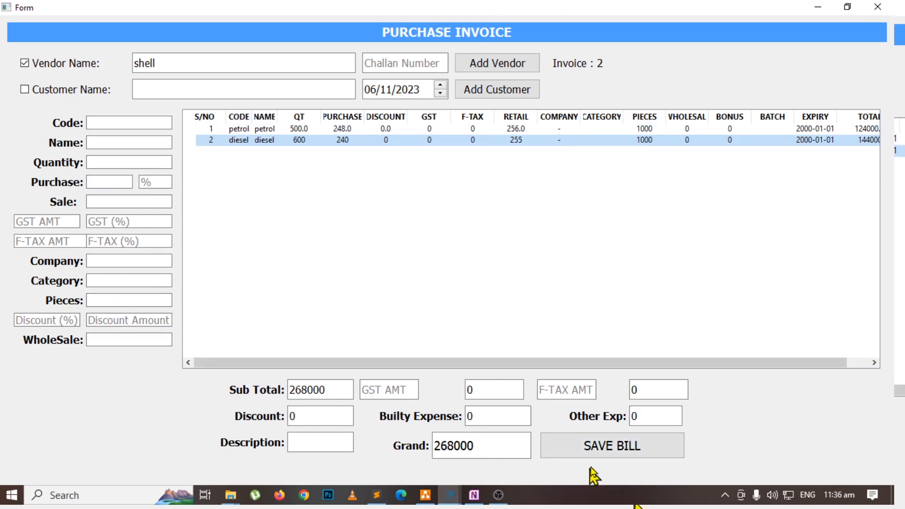
pyautogui.click(599, 455)
pyautogui.click(471, 253)
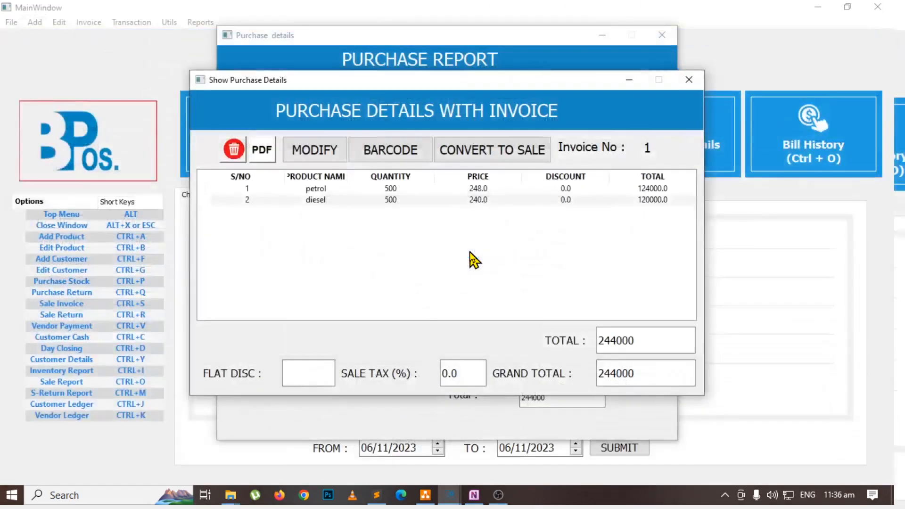
# Reopen the Shell bill's details to check the diesel quantity, and close the purchase report.
pyautogui.click(697, 82)
pyautogui.doubleClick(330, 249)
pyautogui.click(387, 200)
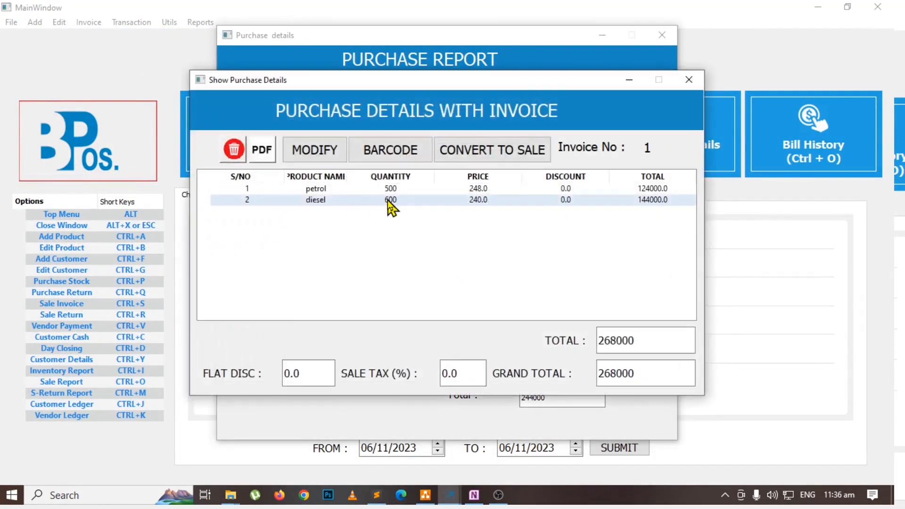
pyautogui.click(689, 80)
pyautogui.press('Escape')
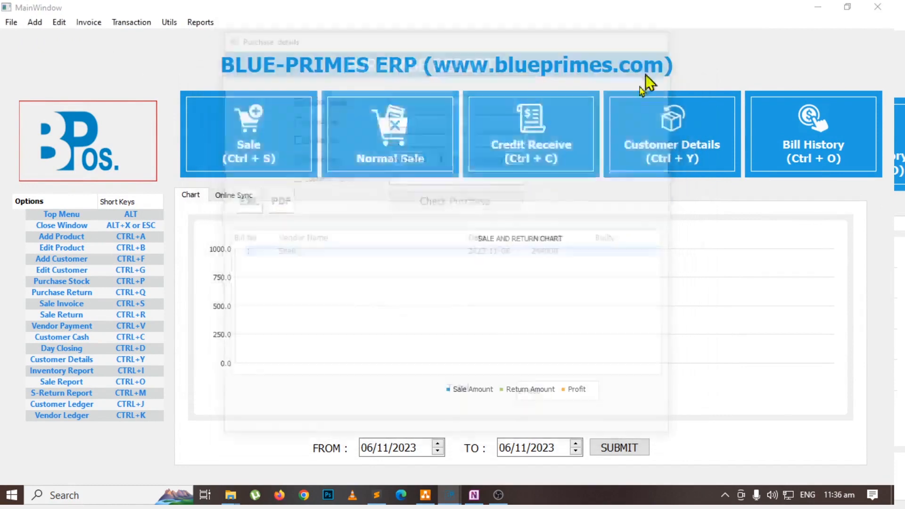
# Switch to OneNote and draw a green check mark beside the flowchart's Sale box.
pyautogui.hotkey('alt', 'Tab')
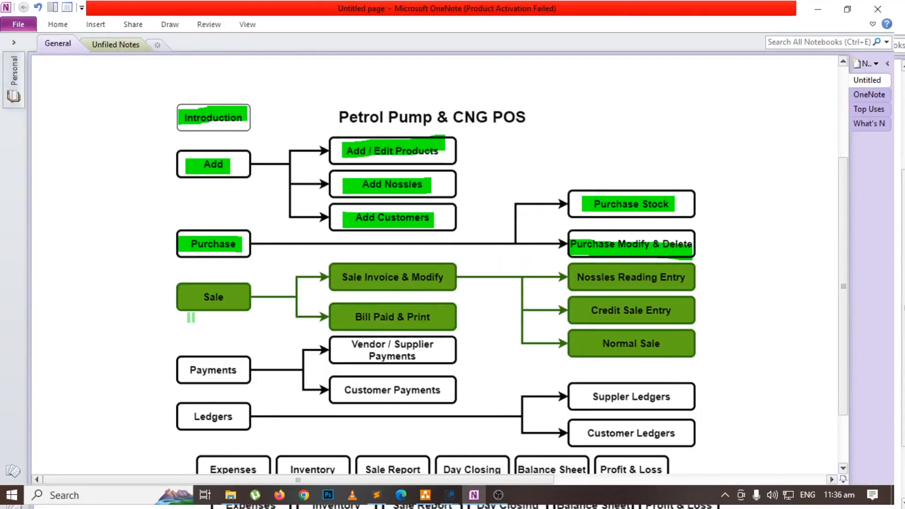
pyautogui.moveTo(144, 283); pyautogui.dragTo(177, 266)
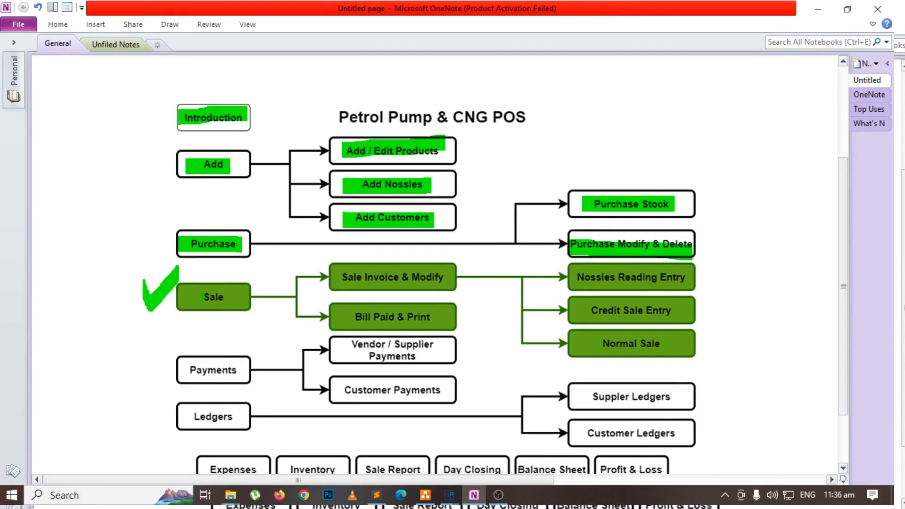
# Switch to BLUE-PRIMES ERP and open the sale invoice form for adding nozzle readings.
pyautogui.hotkey('alt', 'Tab')
pyautogui.hotkey('ctrl', 's')
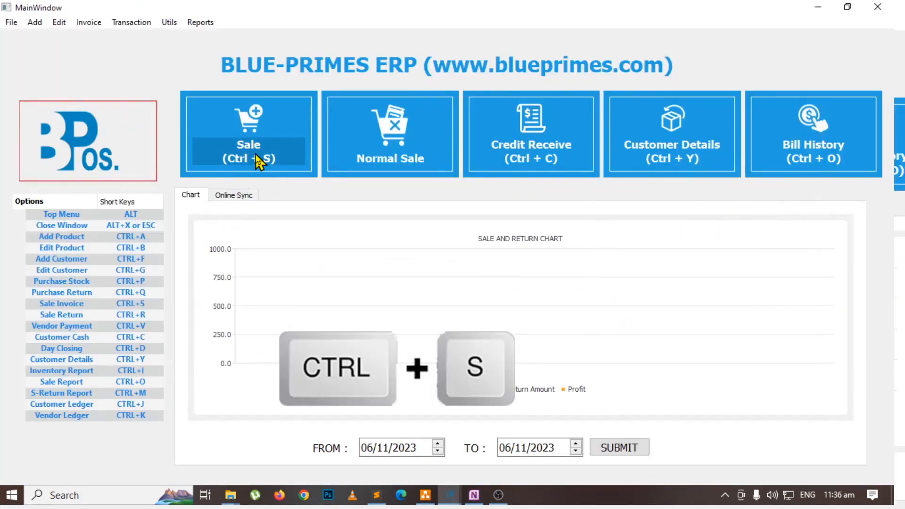
pyautogui.click(255, 160)
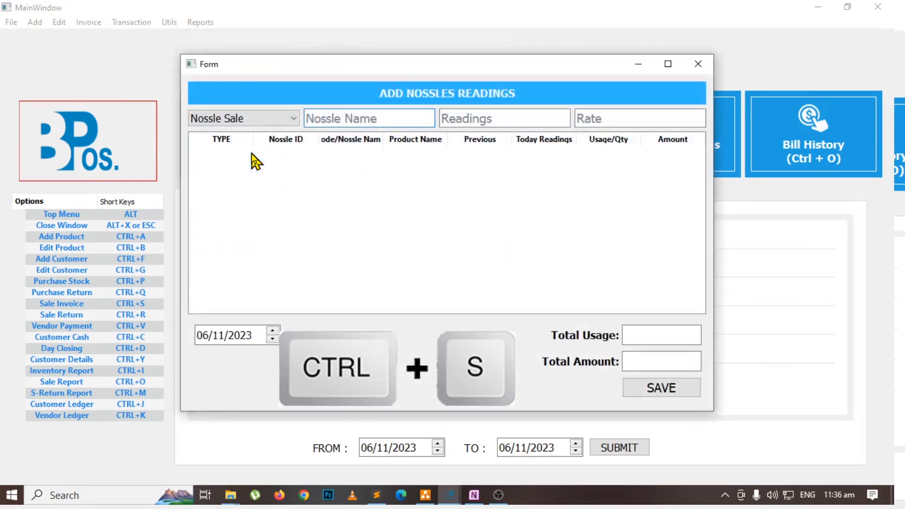
pyautogui.click(698, 65)
pyautogui.click(77, 23)
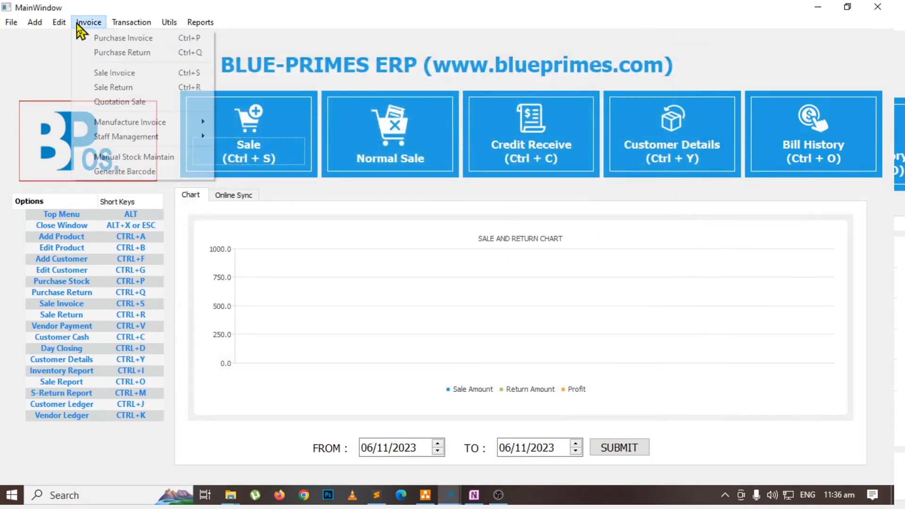
pyautogui.click(104, 73)
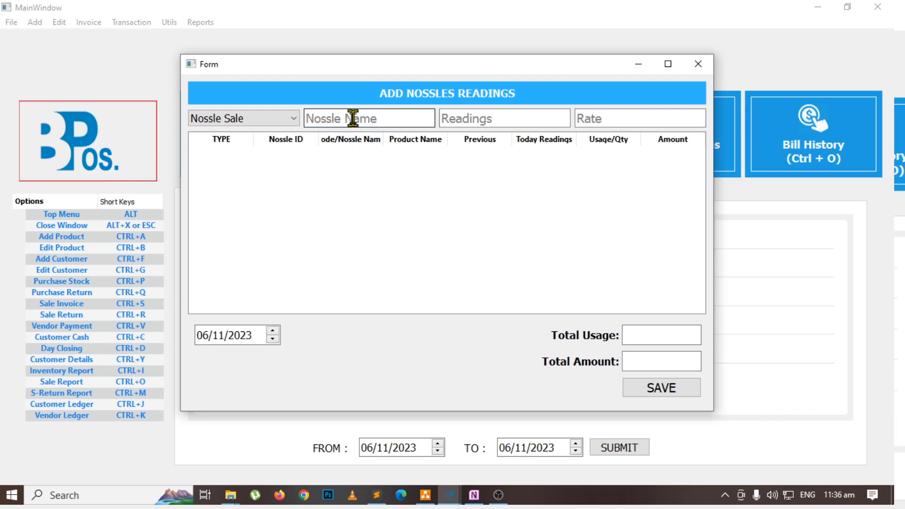
# Add a nozzle sale line for nozzle n1 with a reading of 454645.
pyautogui.write('n')
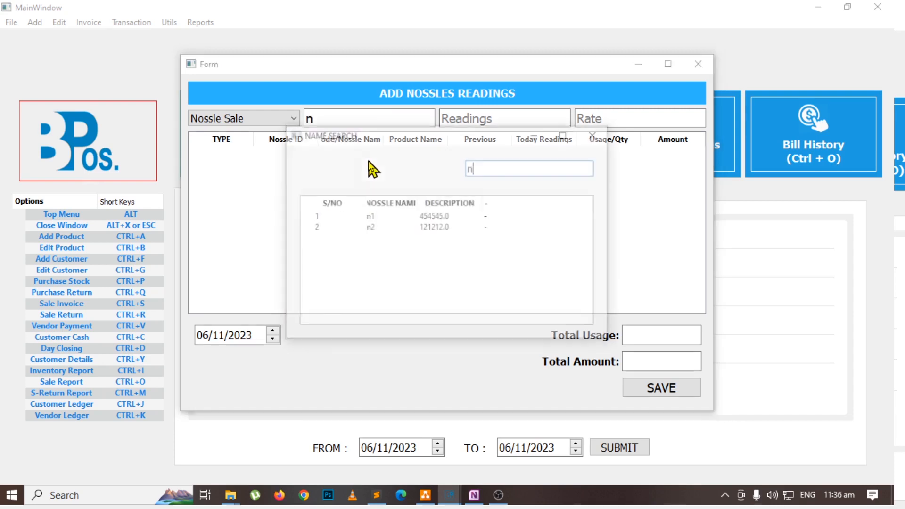
pyautogui.press('Down')
pyautogui.press('Return')
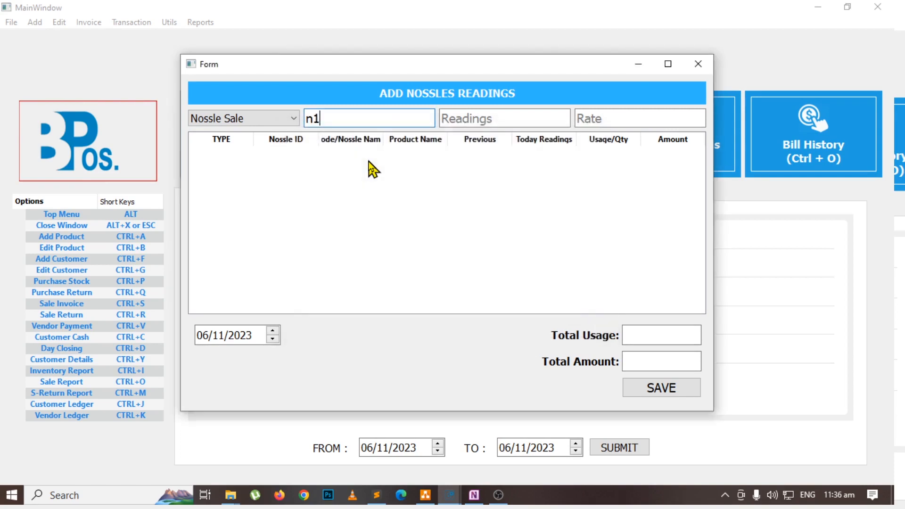
pyautogui.press('BackSpace')
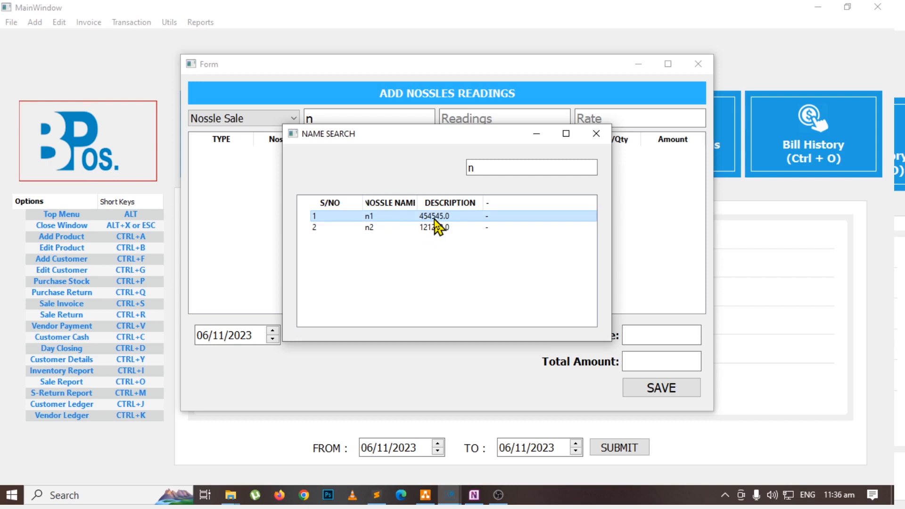
pyautogui.press('Return')
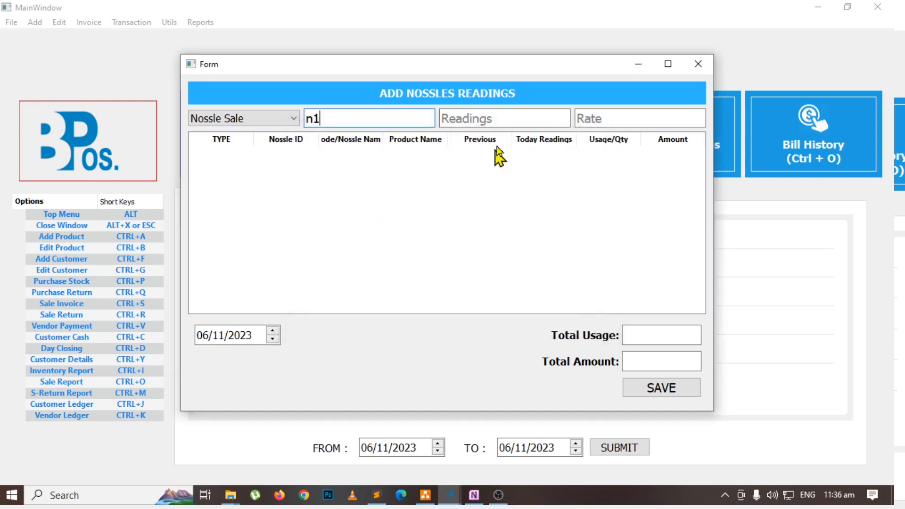
pyautogui.click(496, 118)
pyautogui.write('454')
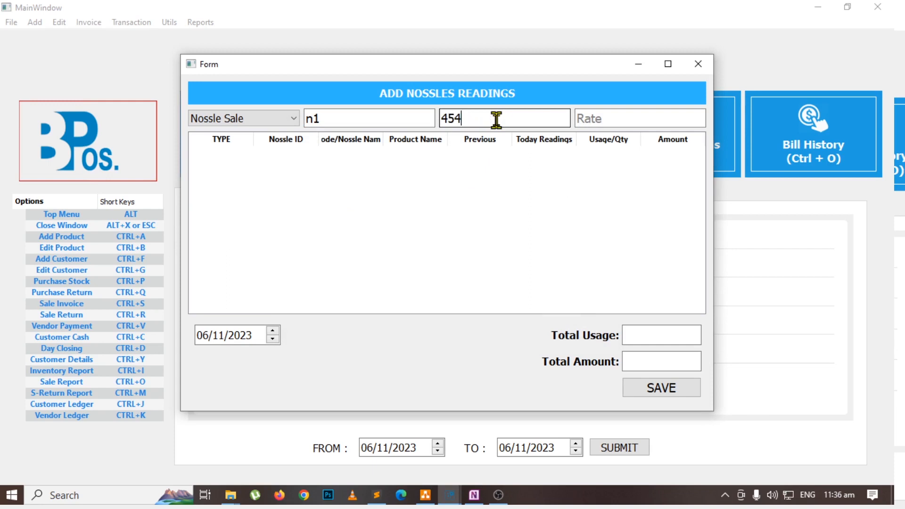
pyautogui.write('645')
pyautogui.press('Return')
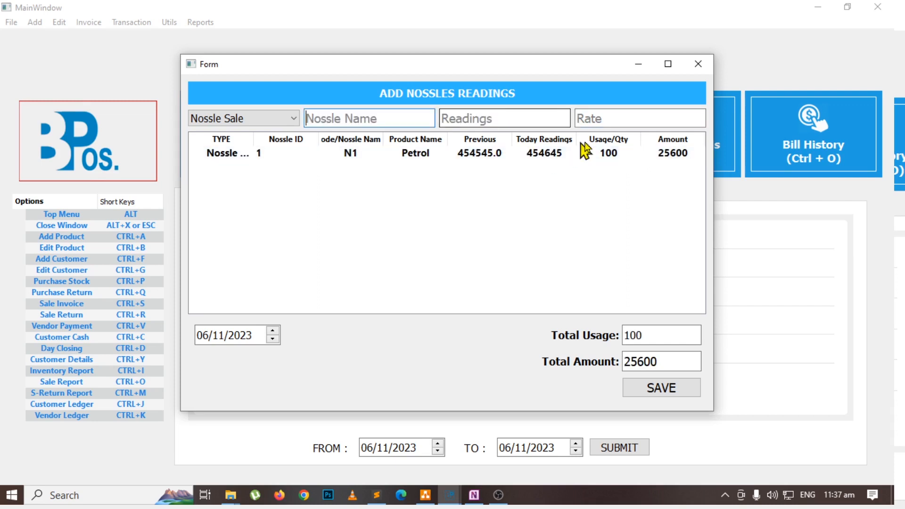
pyautogui.click(613, 157)
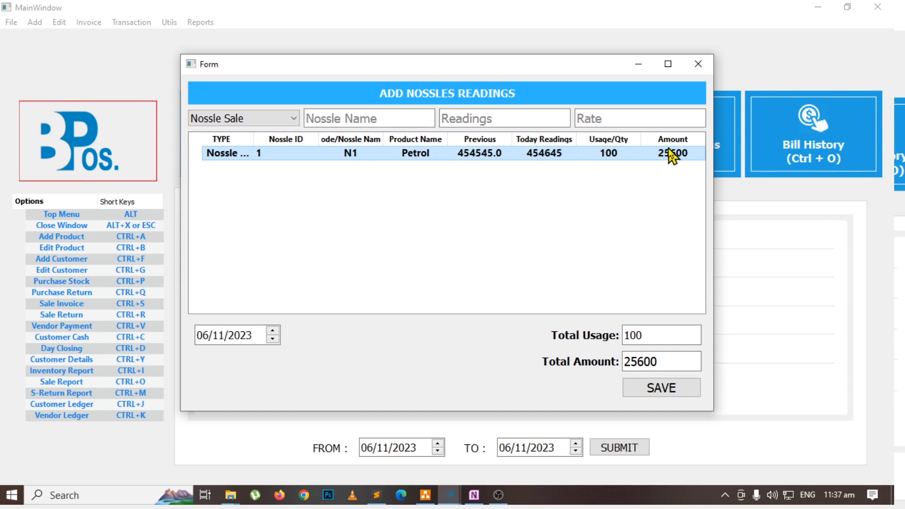
# Add a nozzle sale line for nozzle n2 with a reading of 121312.
pyautogui.click(368, 119)
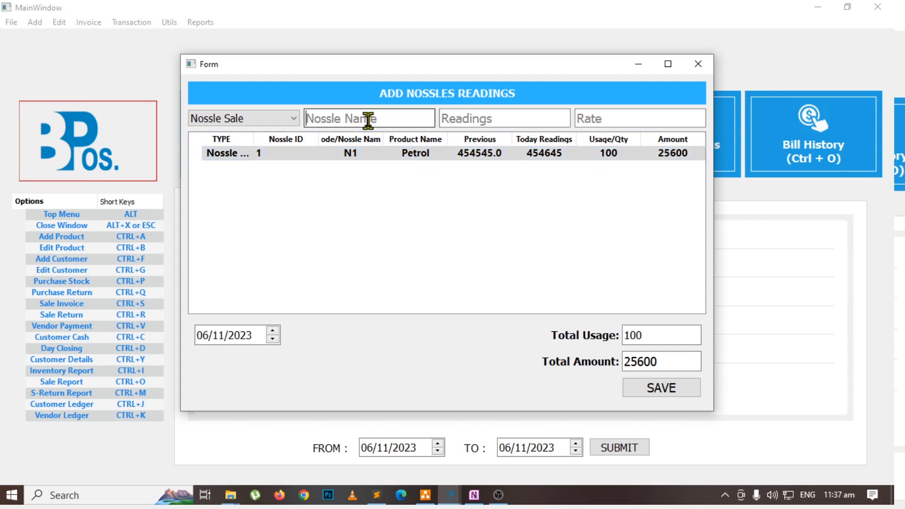
pyautogui.write('n')
pyautogui.press('Down')
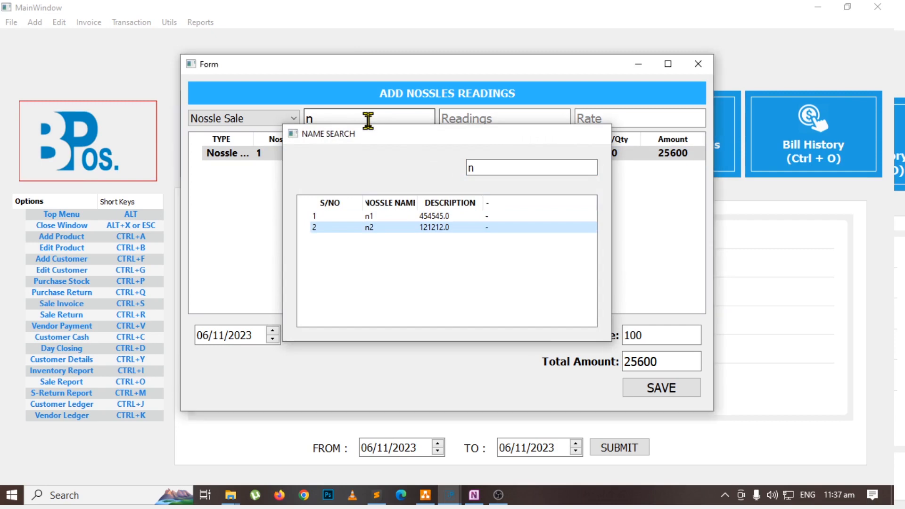
pyautogui.press('Return')
pyautogui.press('Tab')
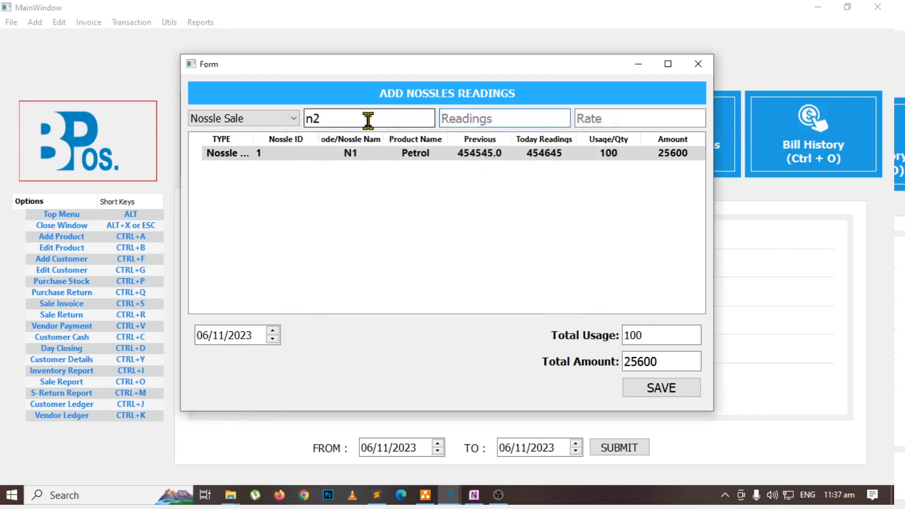
pyautogui.write('121312')
pyautogui.press('Tab')
pyautogui.press('Return')
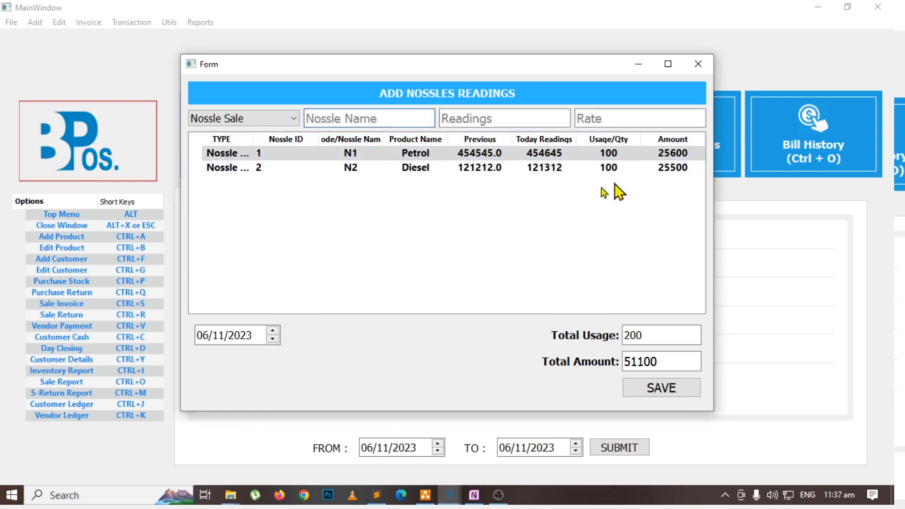
pyautogui.click(605, 170)
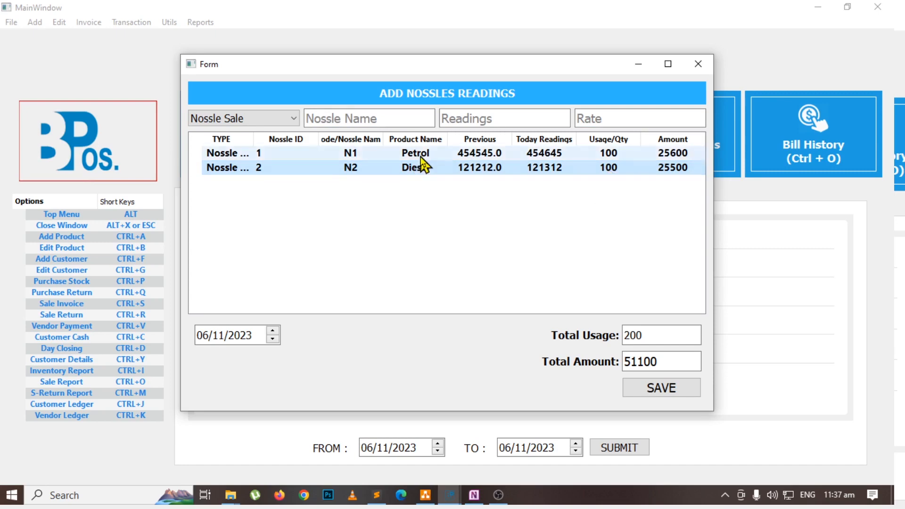
# Check the total usage and total amount, and save the nozzle readings and close the form.
pyautogui.click(658, 337)
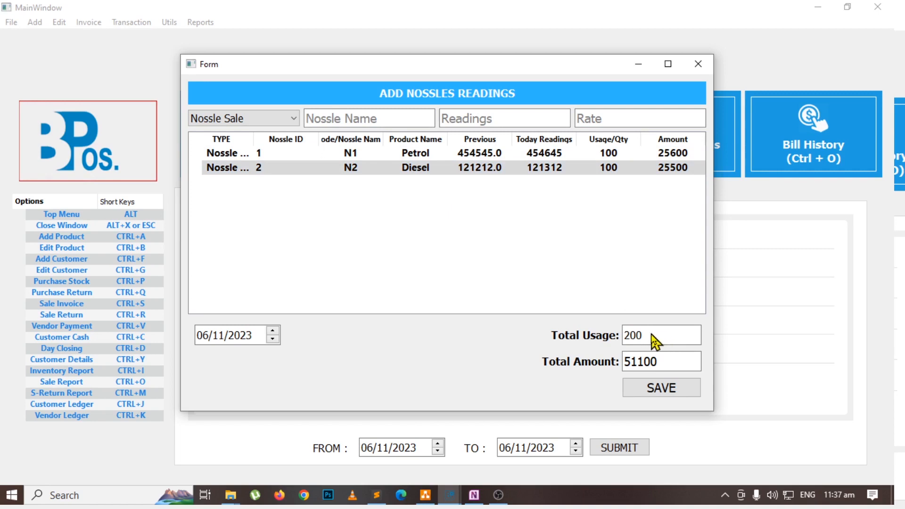
pyautogui.doubleClick(656, 337)
pyautogui.doubleClick(667, 358)
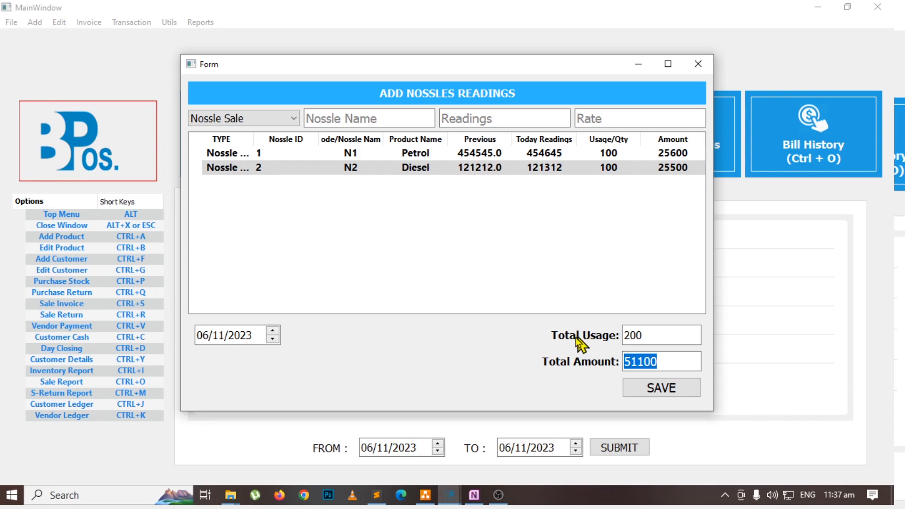
pyautogui.doubleClick(632, 341)
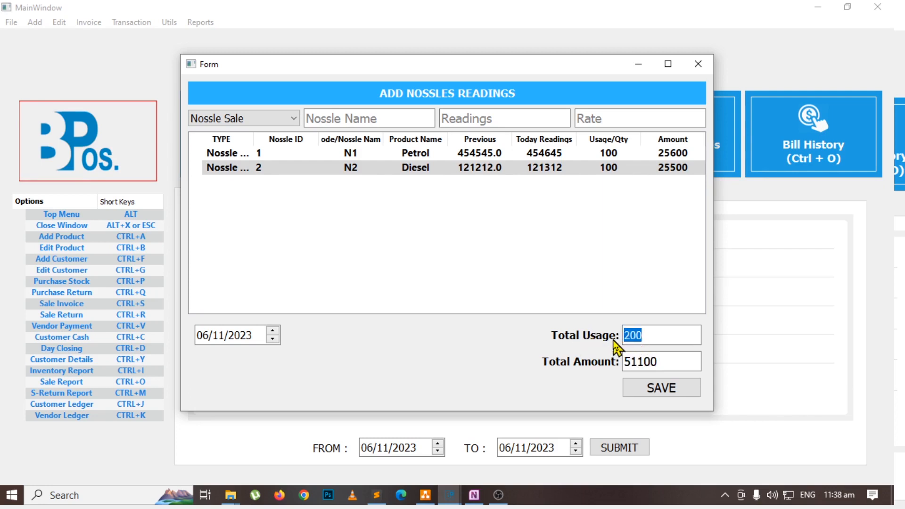
pyautogui.doubleClick(683, 364)
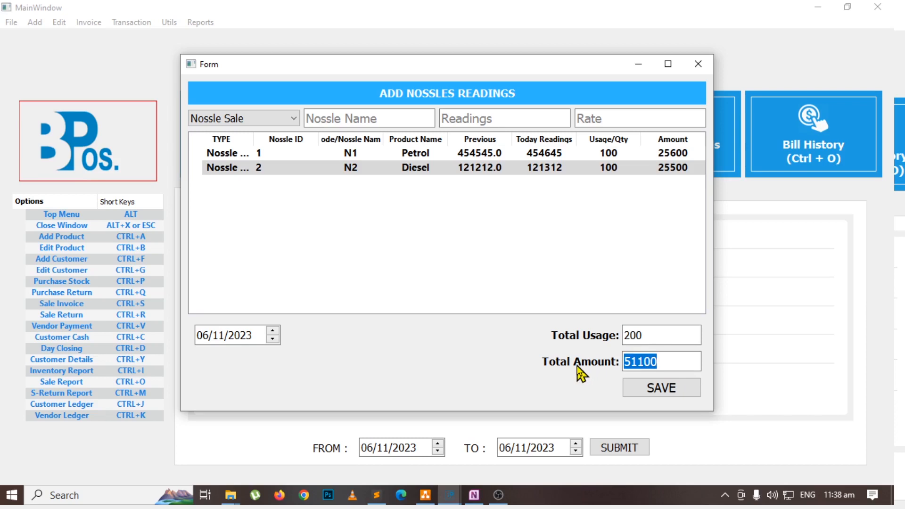
pyautogui.click(660, 394)
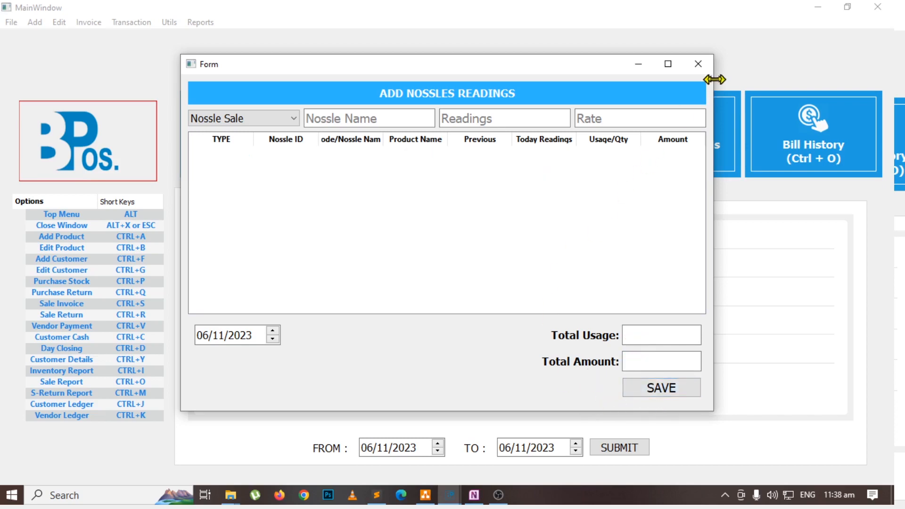
pyautogui.click(705, 65)
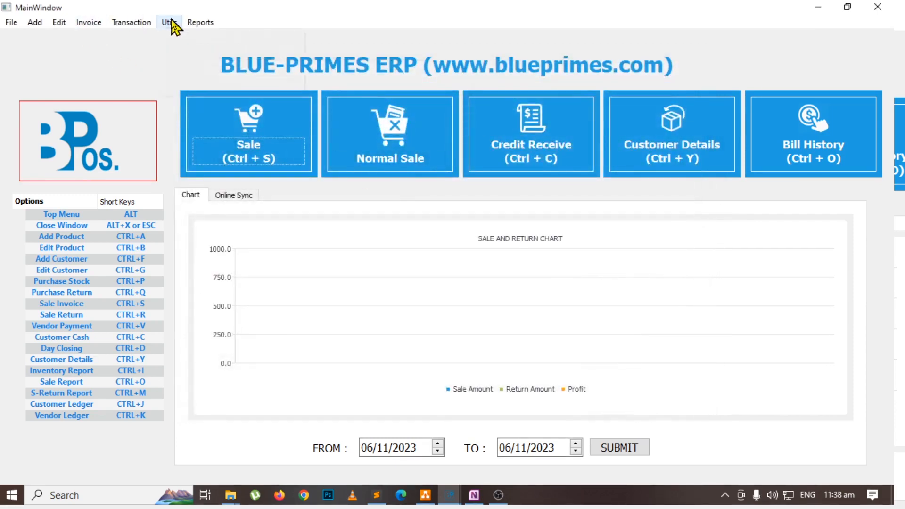
# Generate the day closing report for 06/11/2023 and highlight its cash sale amount.
pyautogui.click(170, 22)
pyautogui.click(186, 36)
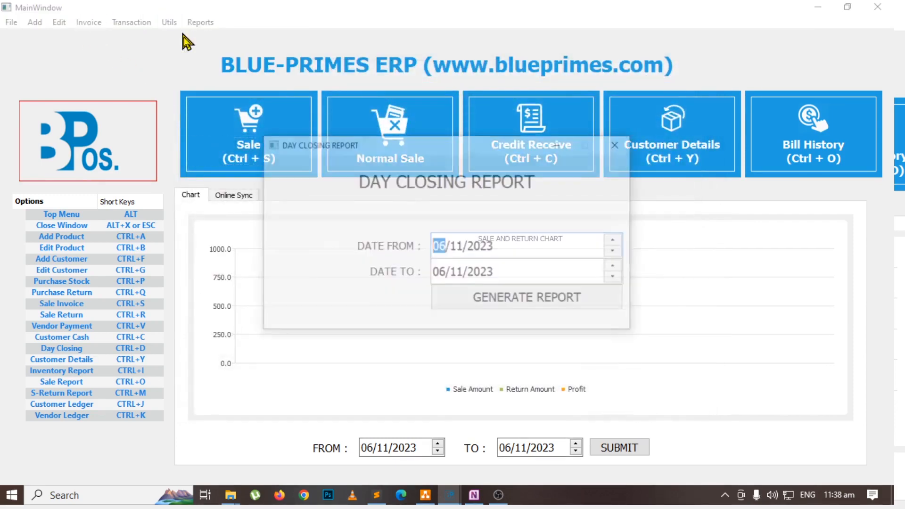
pyautogui.click(488, 306)
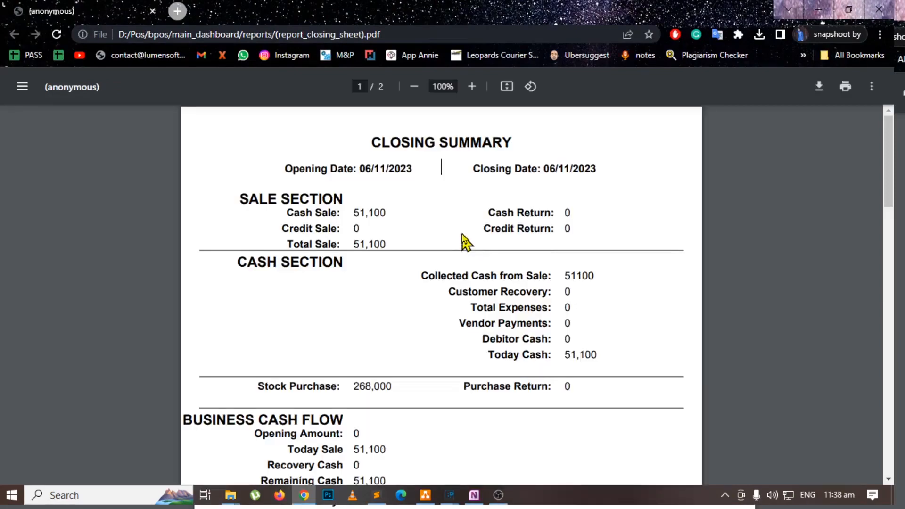
pyautogui.moveTo(353, 213); pyautogui.dragTo(395, 212)
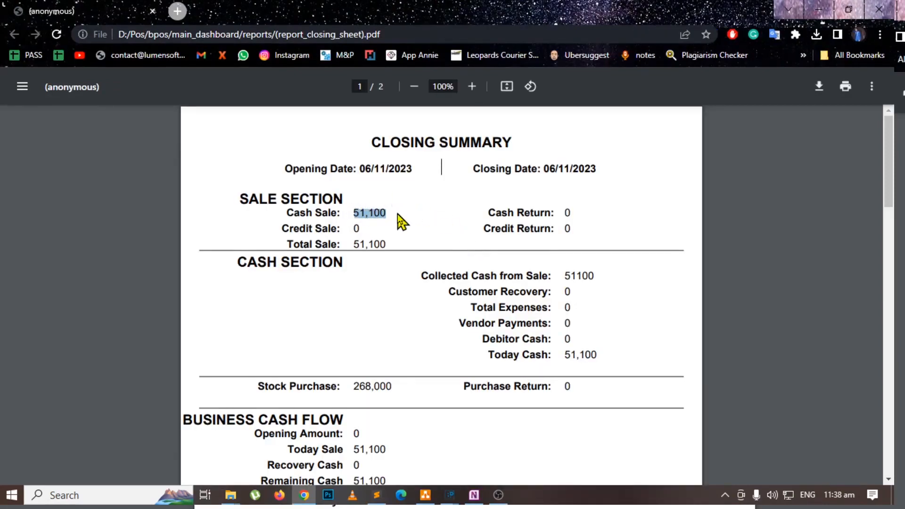
# Examine the closing report's business cash flow and cash-in record, highlight today's sale, closing balance and cash from sale, and close the report form.
pyautogui.scroll(-4, 419, 287)
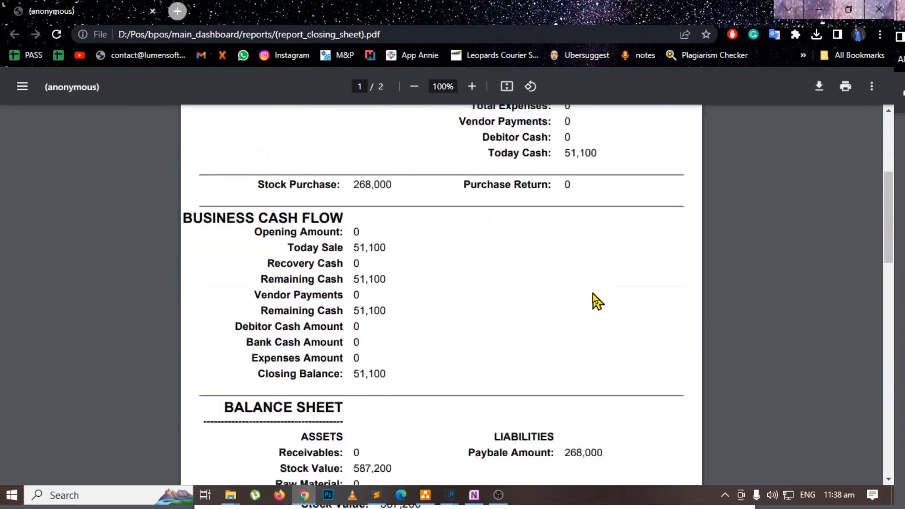
pyautogui.scroll(-2, 460, 269)
pyautogui.scroll(1, 356, 173)
pyautogui.moveTo(356, 171); pyautogui.dragTo(389, 187)
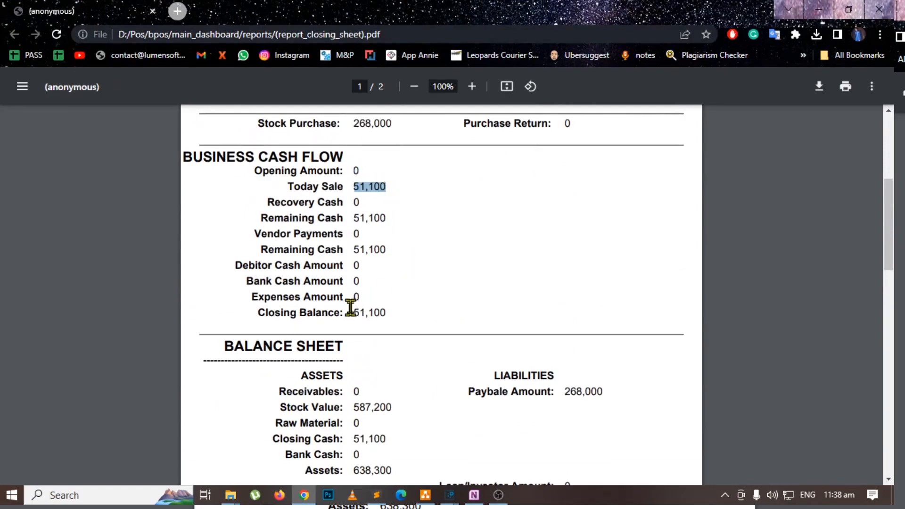
pyautogui.moveTo(351, 311); pyautogui.dragTo(384, 310)
pyautogui.scroll(-15, 467, 299)
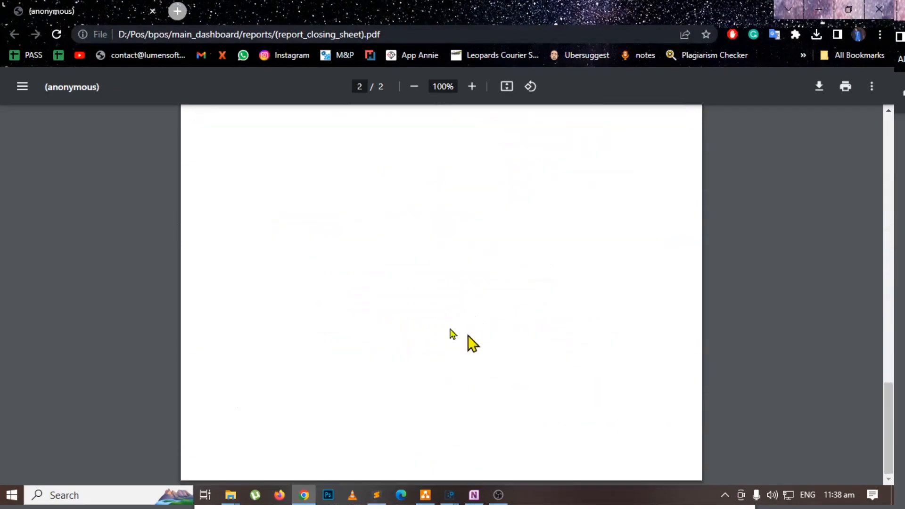
pyautogui.moveTo(207, 259); pyautogui.dragTo(302, 260)
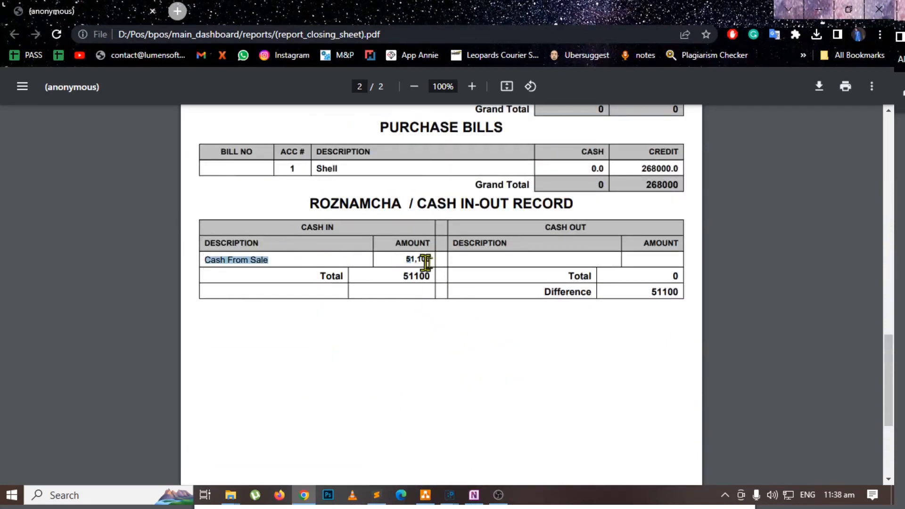
pyautogui.moveTo(426, 262); pyautogui.dragTo(436, 263)
pyautogui.click(818, 10)
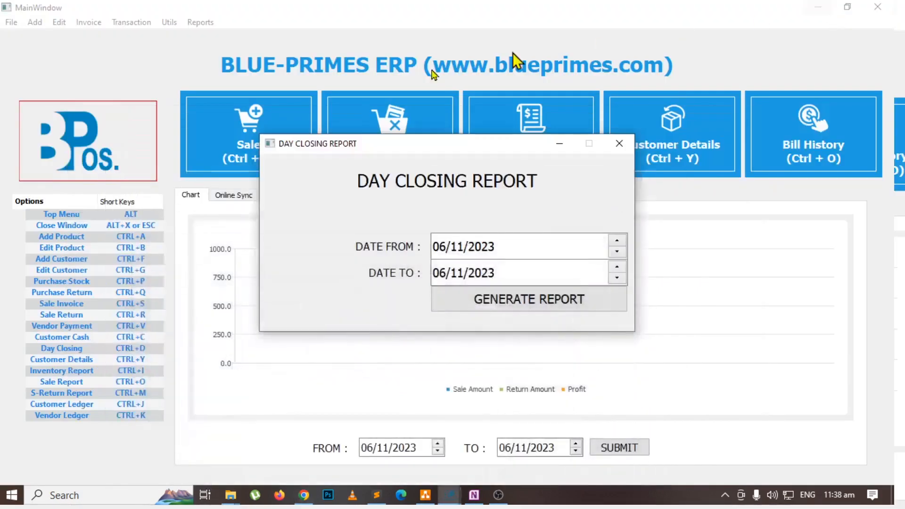
pyautogui.click(619, 143)
# Switch to the OneNote flowchart and draw green check marks beside Nossles Reading Entry and Credit Sale Entry.
pyautogui.hotkey('alt', 'Tab')
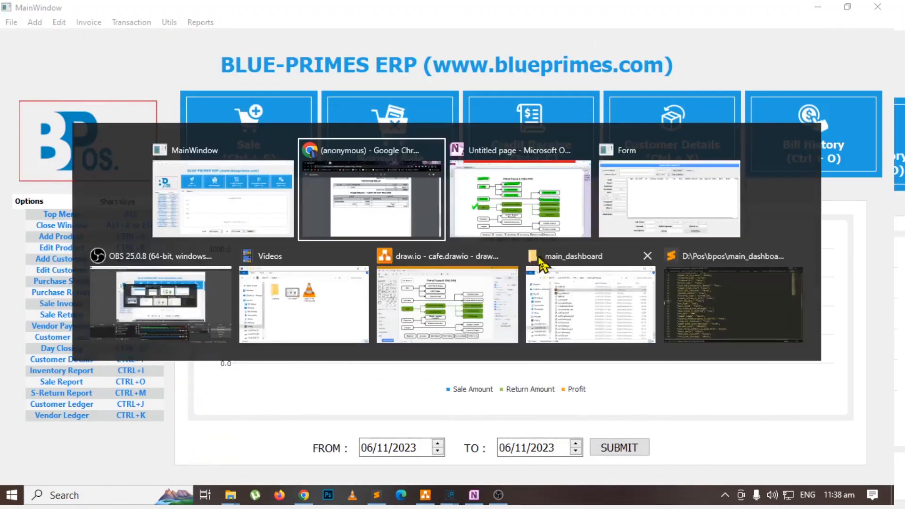
pyautogui.click(543, 213)
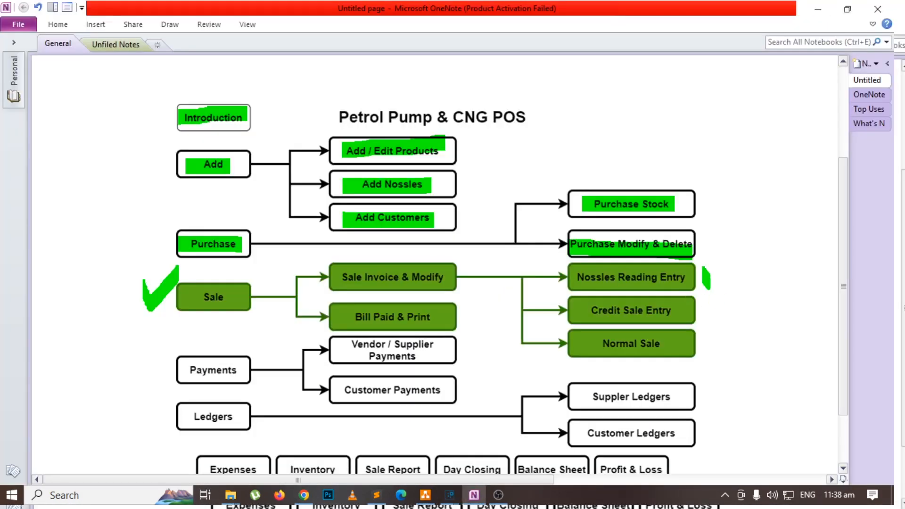
pyautogui.moveTo(707, 286); pyautogui.dragTo(740, 255)
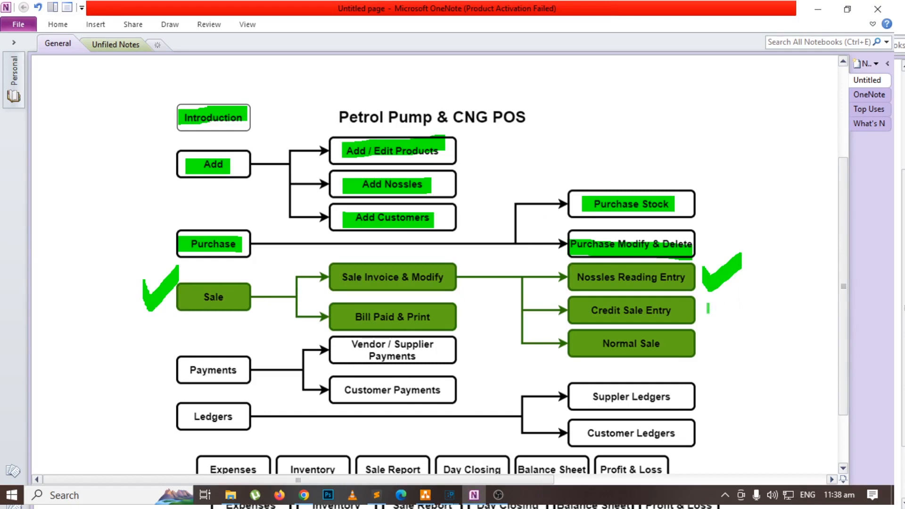
pyautogui.moveTo(707, 297)
pyautogui.mouseDown()
pyautogui.moveTo(713, 318)
pyautogui.moveTo(750, 293)
pyautogui.mouseUp()
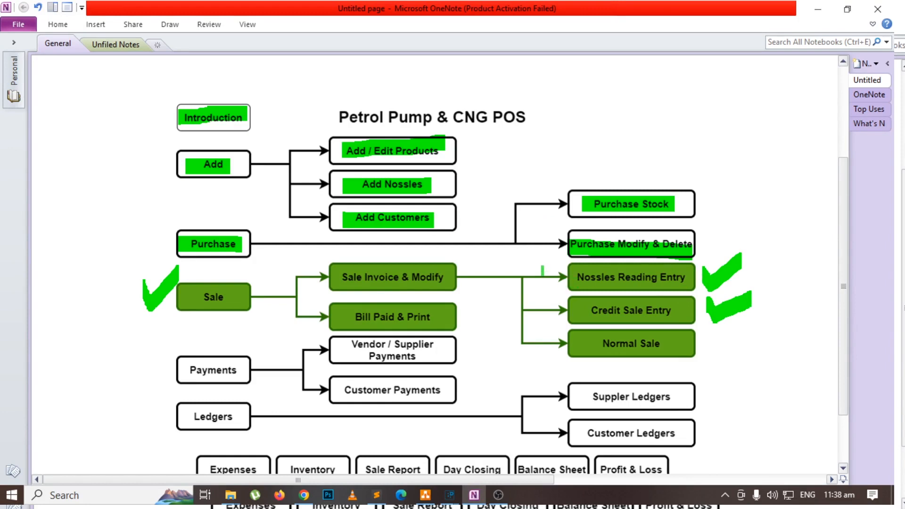
# Switch to the POS main window and start a Customer Cash Send entry for dhq hospital with a sent amount of 3000.
pyautogui.hotkey('alt', 'Tab')
pyautogui.click(141, 24)
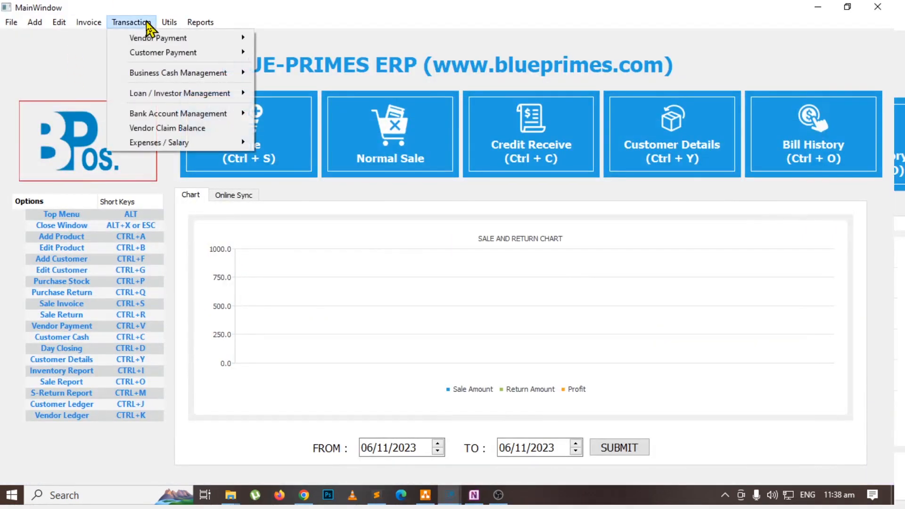
pyautogui.moveTo(158, 55)
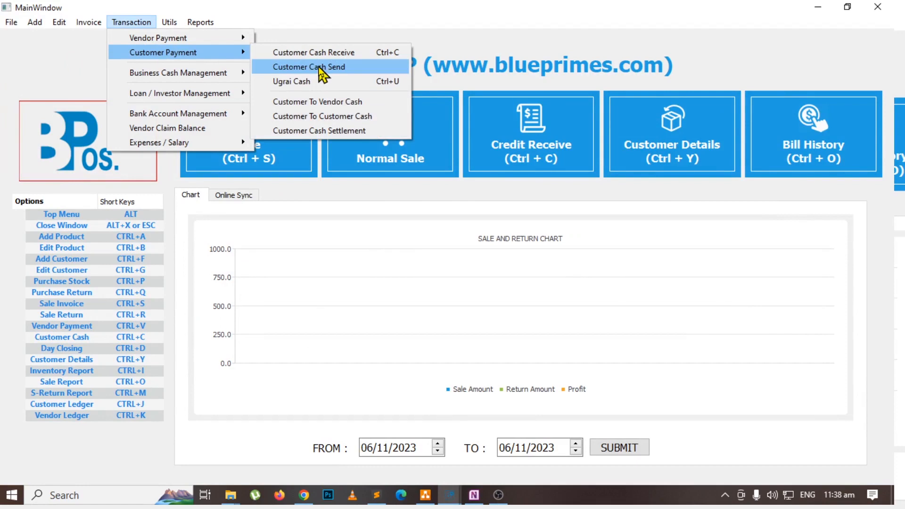
pyautogui.click(304, 67)
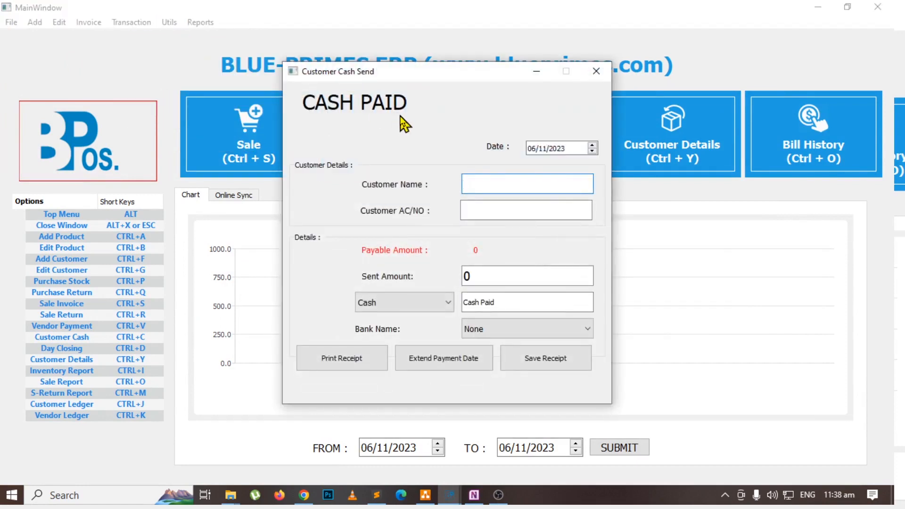
pyautogui.write('d')
pyautogui.press('Down')
pyautogui.press('Return')
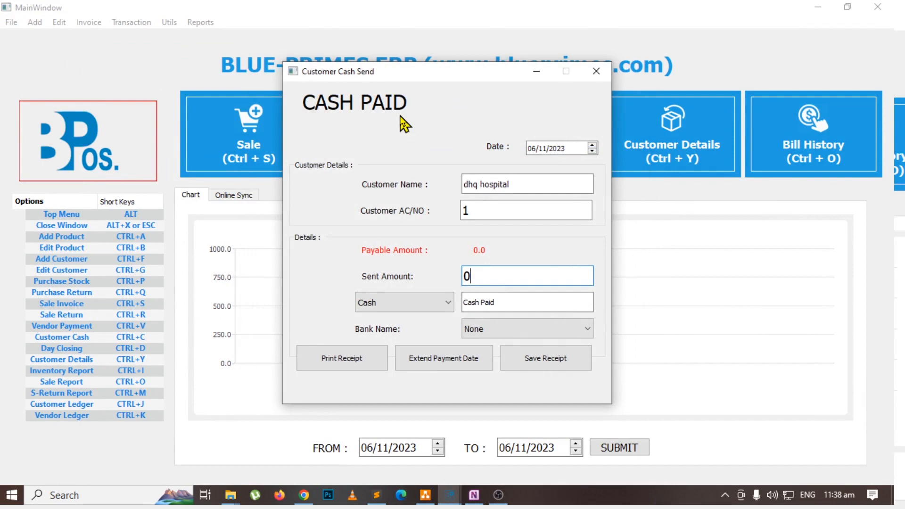
pyautogui.press('BackSpace')
pyautogui.write('3000')
pyautogui.press('Tab')
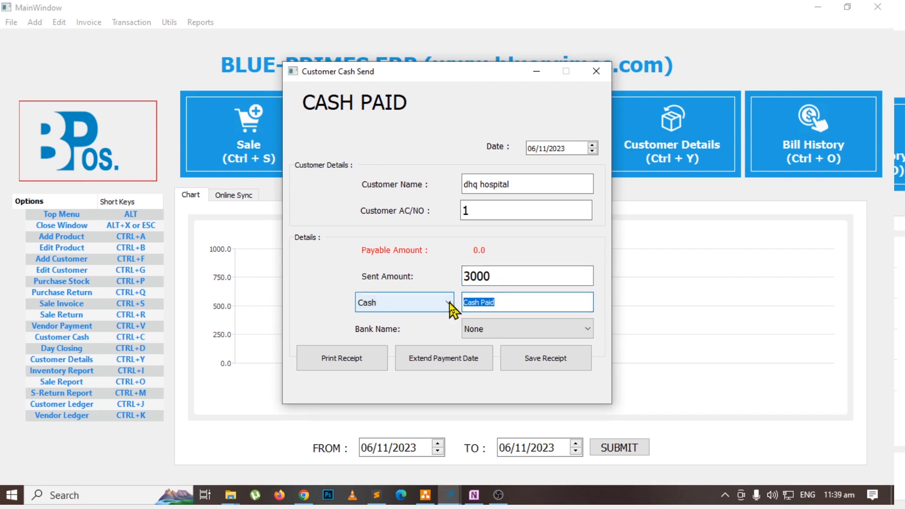
# Describe the payment as lex-9795, change the sent amount to 1000 and save the receipt.
pyautogui.write('h')
pyautogui.write('ex-9795')
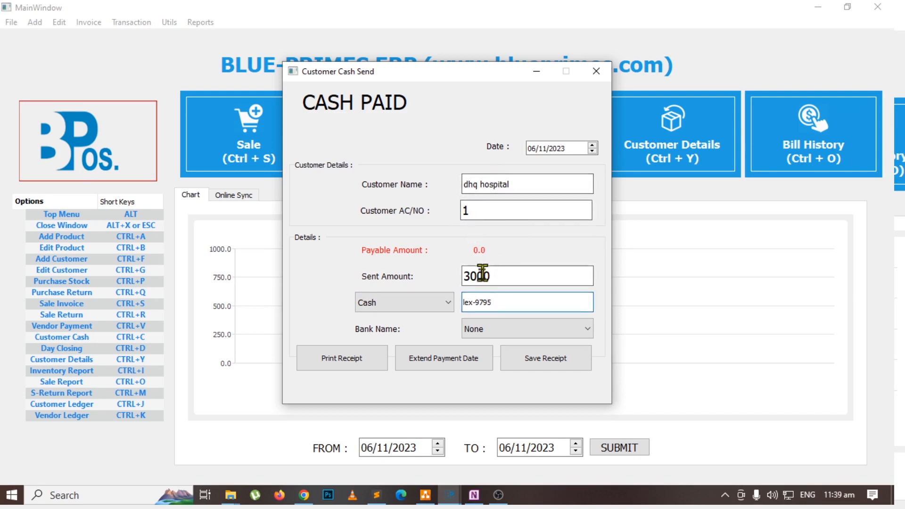
pyautogui.moveTo(500, 280); pyautogui.dragTo(348, 277)
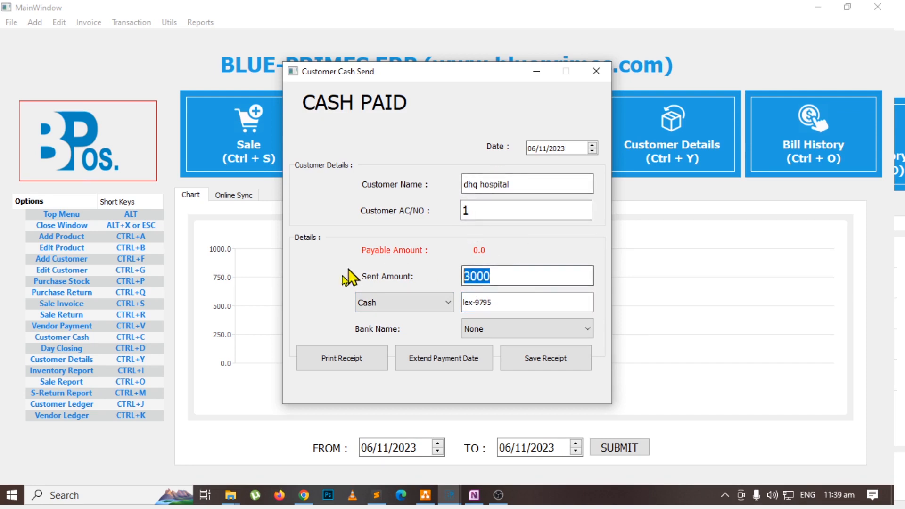
pyautogui.write('1000')
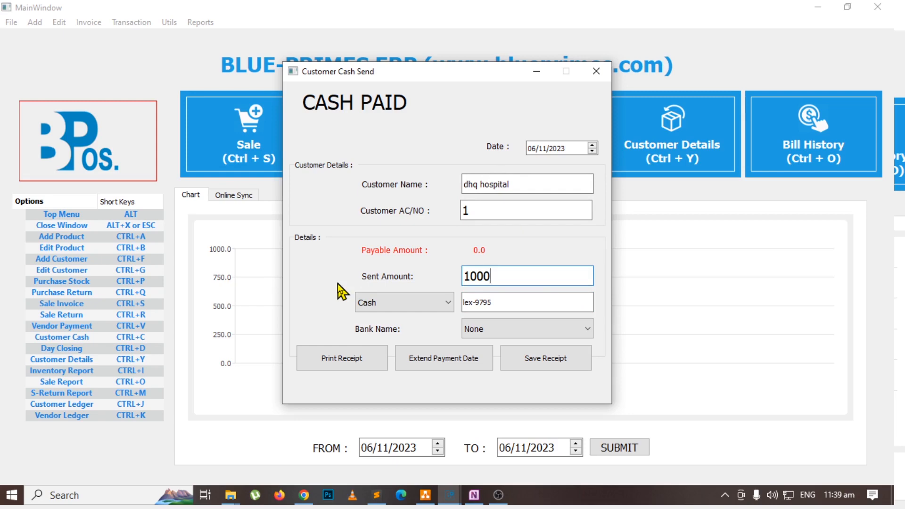
pyautogui.click(554, 358)
# Record a second cash payment of 1500 for dhq hospital with the description hex-112 and save the receipt.
pyautogui.write('d')
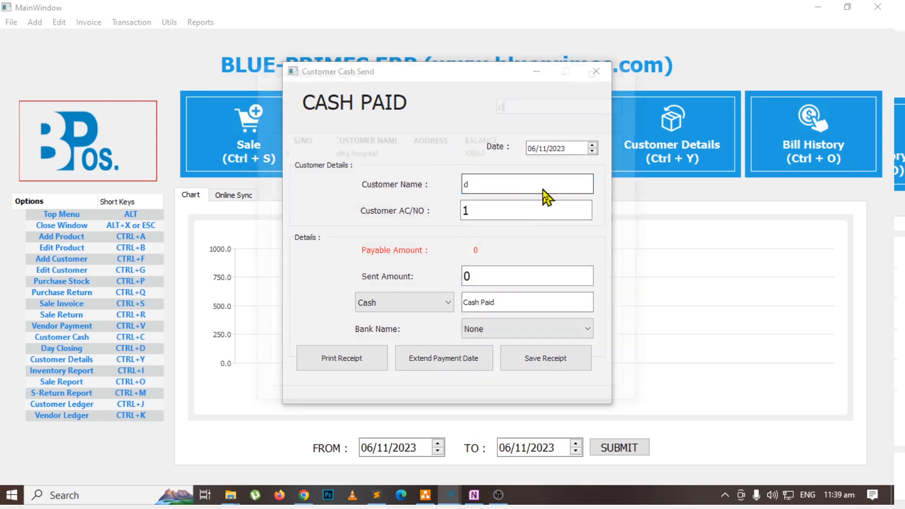
pyautogui.press('Down')
pyautogui.press('Return')
pyautogui.press('BackSpace')
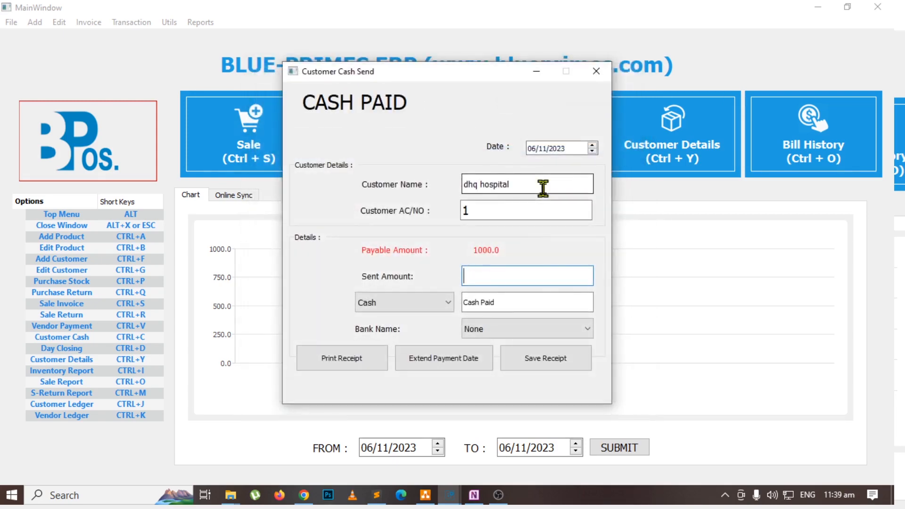
pyautogui.write('1500')
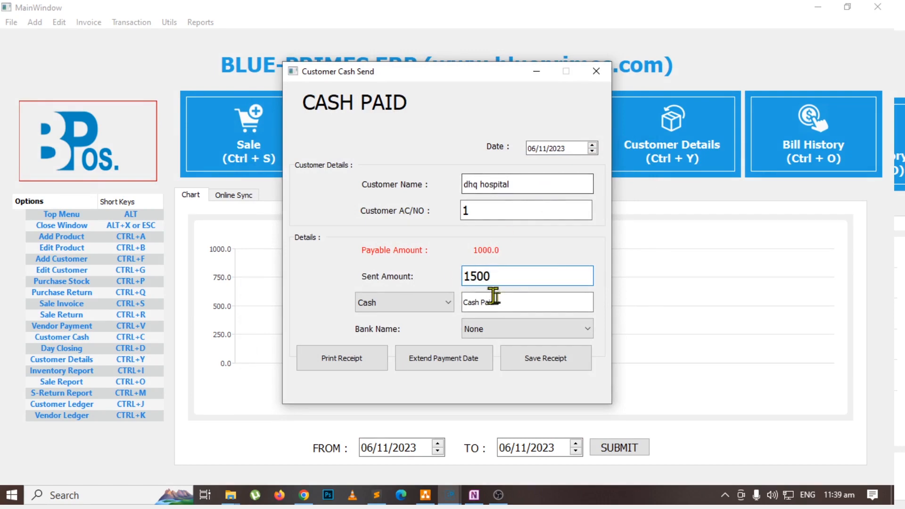
pyautogui.press('Tab')
pyautogui.write('h')
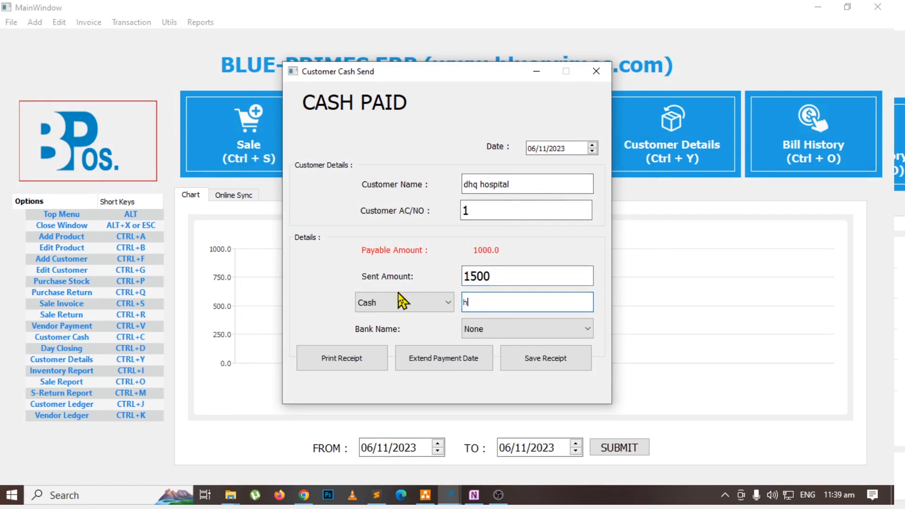
pyautogui.write('ex-112')
pyautogui.click(553, 356)
# Start a third cash payment entry for dhq hospital with a sent amount of 200.
pyautogui.click(523, 183)
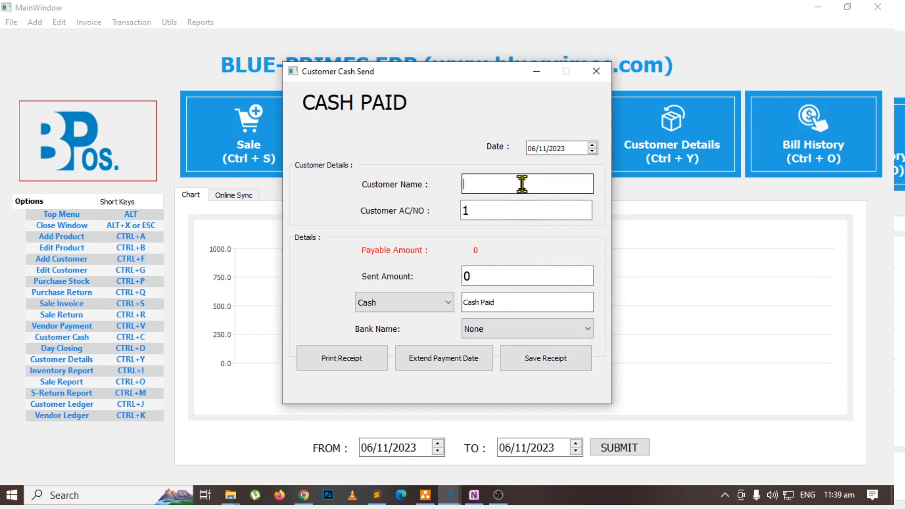
pyautogui.write('dh')
pyautogui.press('Return')
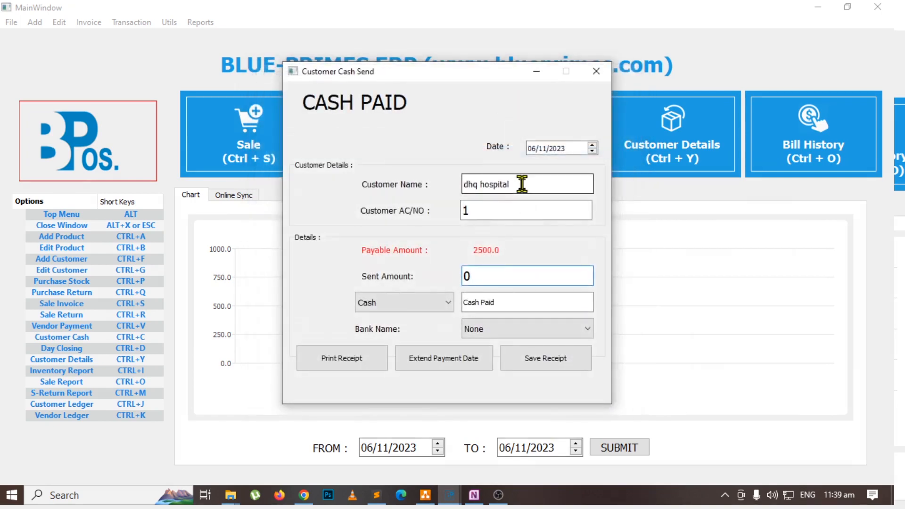
pyautogui.press('BackSpace')
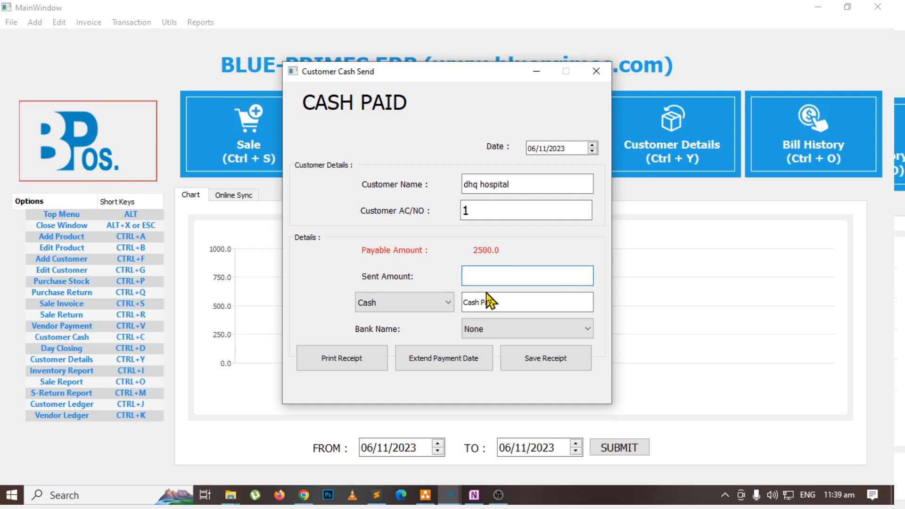
pyautogui.write('200')
pyautogui.press('Tab')
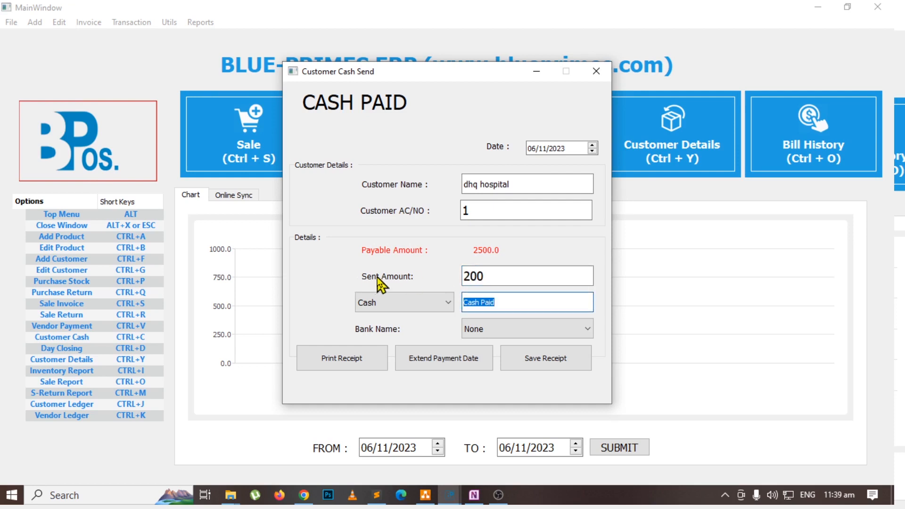
pyautogui.write('diesel')
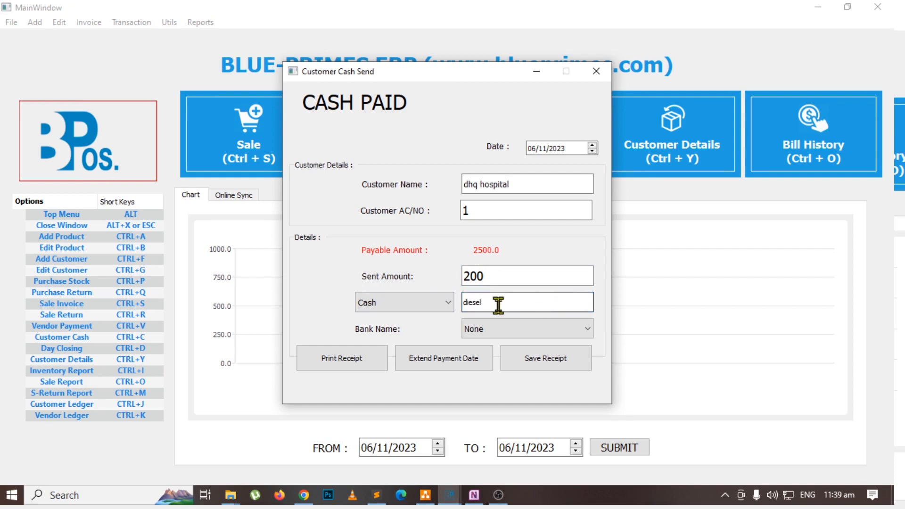
pyautogui.press('BackSpace')
pyautogui.press('BackSpace')
pyautogui.press('BackSpace')
pyautogui.press('BackSpace')
pyautogui.press('BackSpace')
pyautogui.press('BackSpace')
pyautogui.write('lex-9795')
pyautogui.click(529, 356)
pyautogui.click(595, 71)
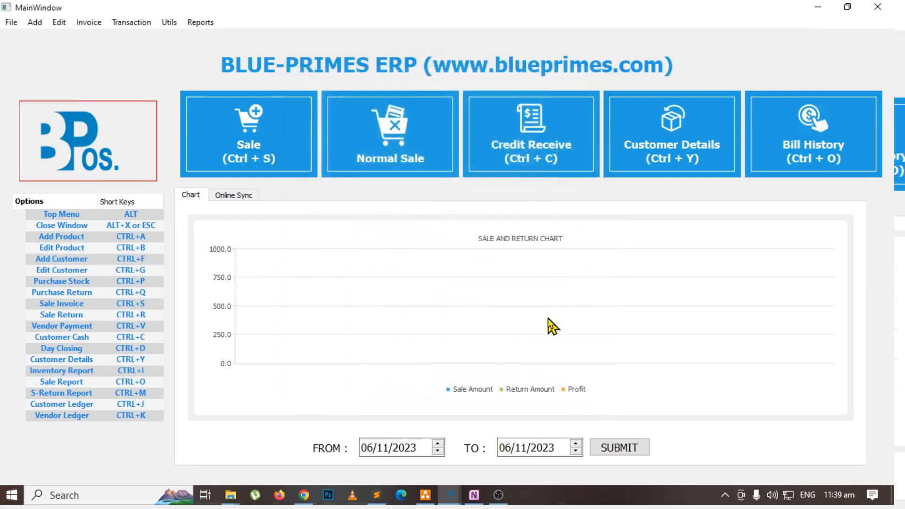
# Draw a green check mark beside Normal Sale on the OneNote flowchart and return to the POS main window.
pyautogui.hotkey('alt', 'Tab')
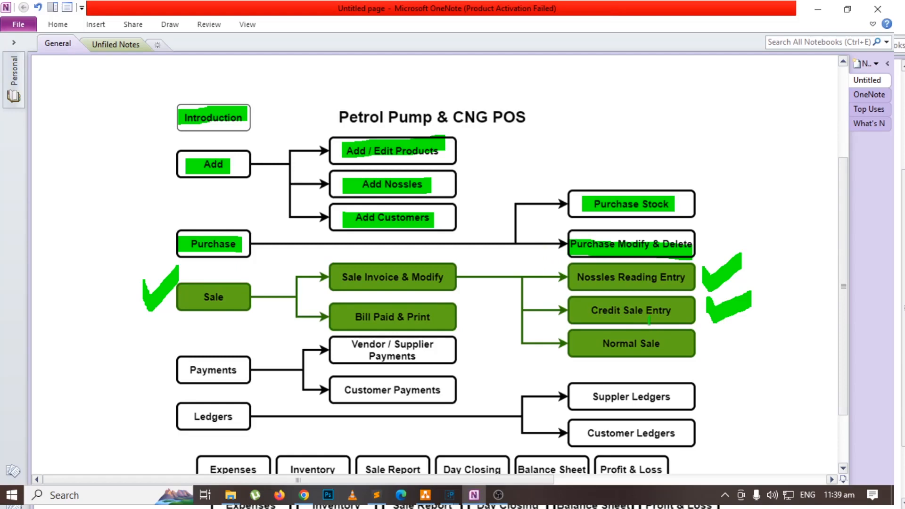
pyautogui.moveTo(722, 328)
pyautogui.mouseDown()
pyautogui.moveTo(747, 335)
pyautogui.moveTo(762, 321)
pyautogui.mouseUp()
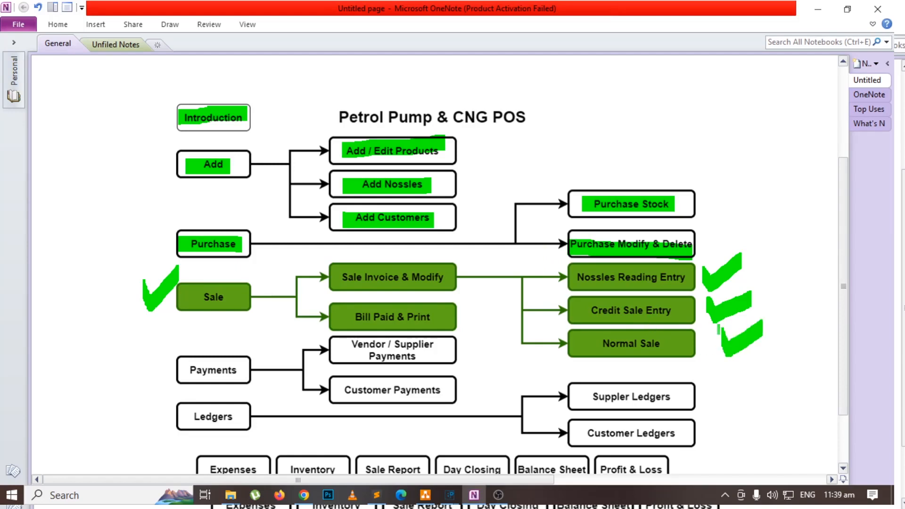
pyautogui.hotkey('alt', 'Tab')
pyautogui.hotkey('alt', 'Tab')
pyautogui.hotkey('alt', 'Tab')
pyautogui.hotkey('alt', 'Tab')
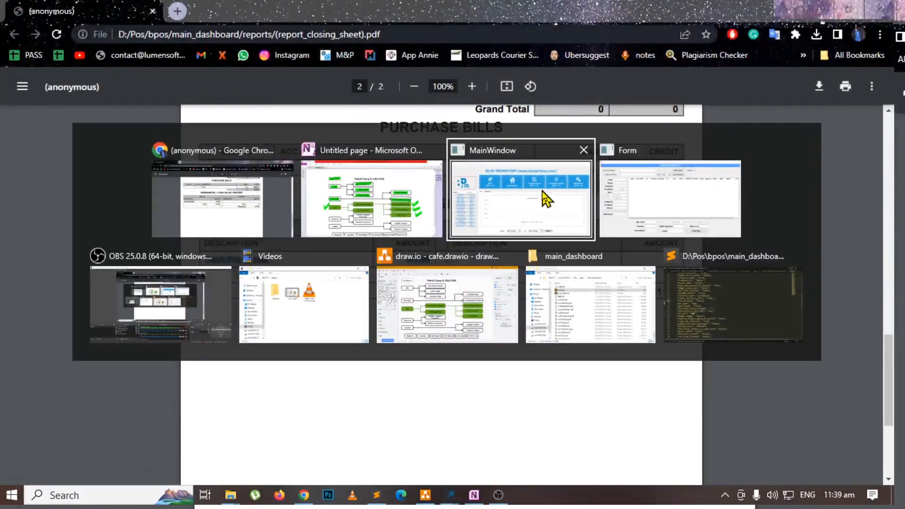
pyautogui.click(546, 198)
# Start a new product entry with code oil, name oil and company "-".
pyautogui.click(43, 25)
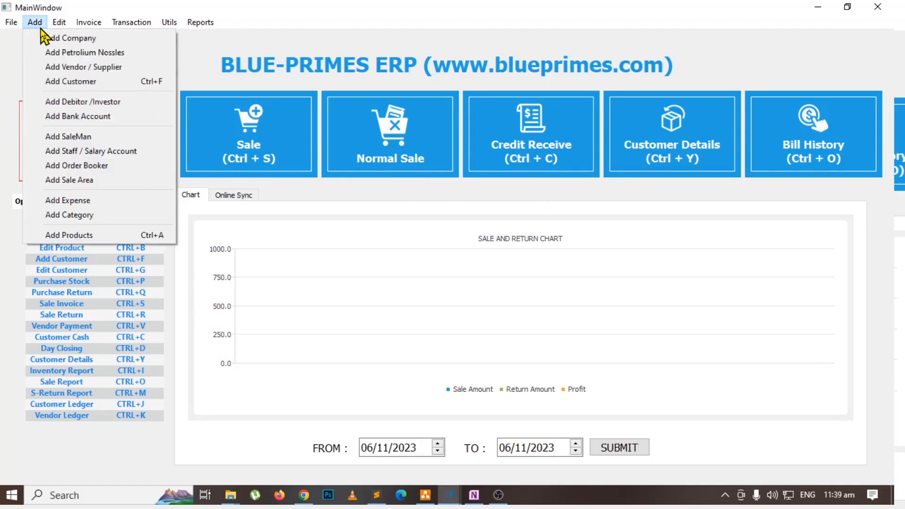
pyautogui.click(155, 235)
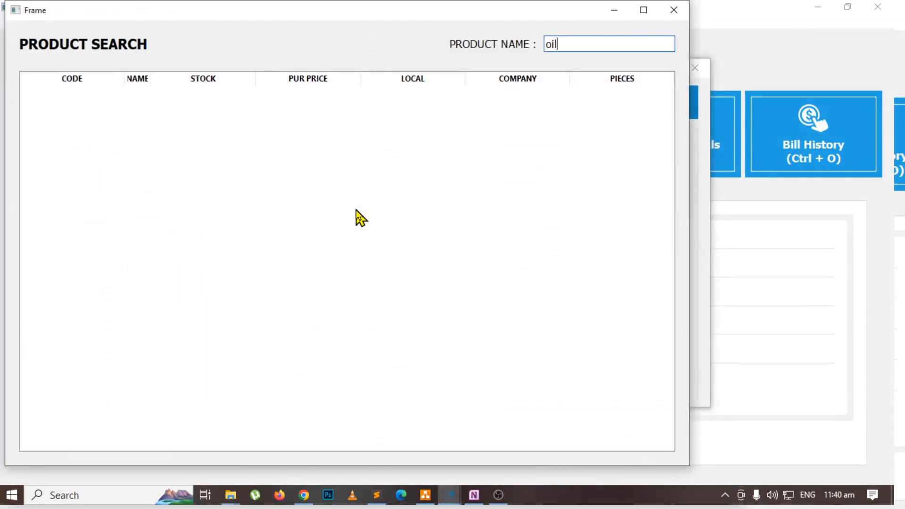
pyautogui.hotkey('ctrl', 'a')
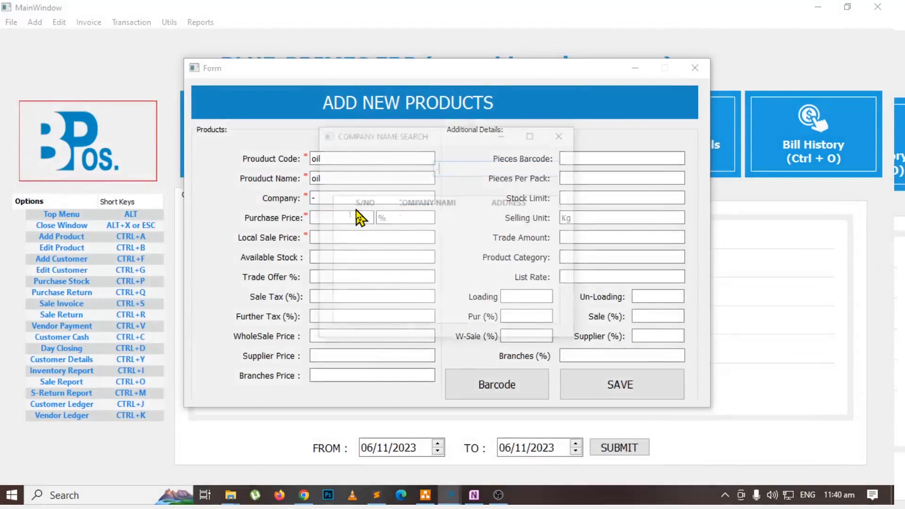
pyautogui.write('-')
pyautogui.press('Return')
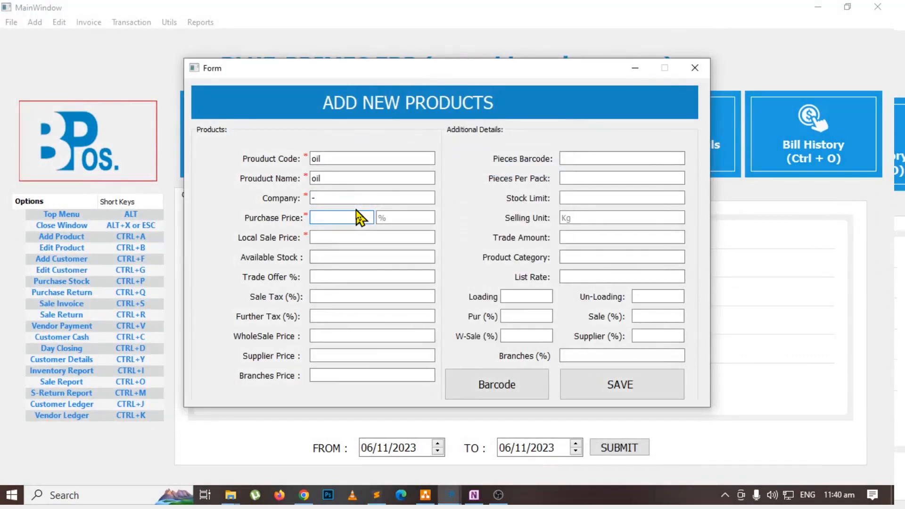
# Set the oil product's purchase price to 260, local sale price to 350 and available stock to 10, then save it and close the form.
pyautogui.write('260')
pyautogui.press('Return')
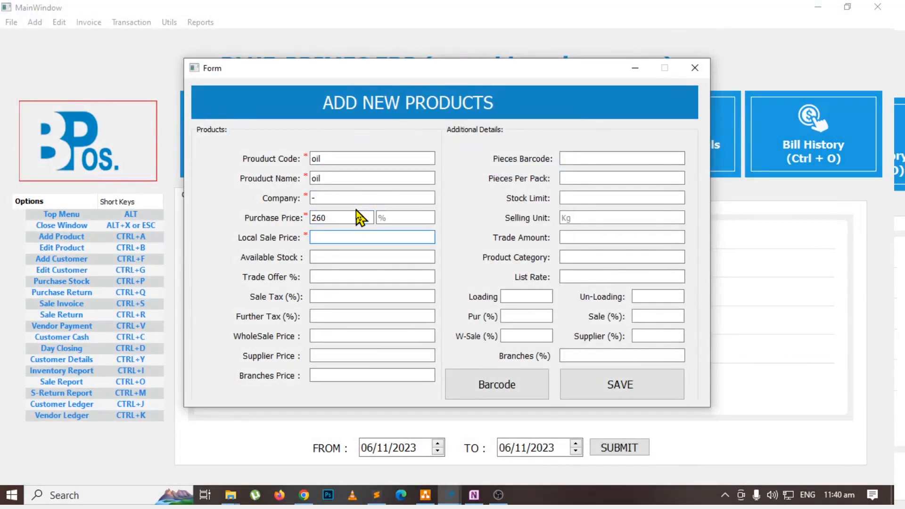
pyautogui.write('350')
pyautogui.press('Return')
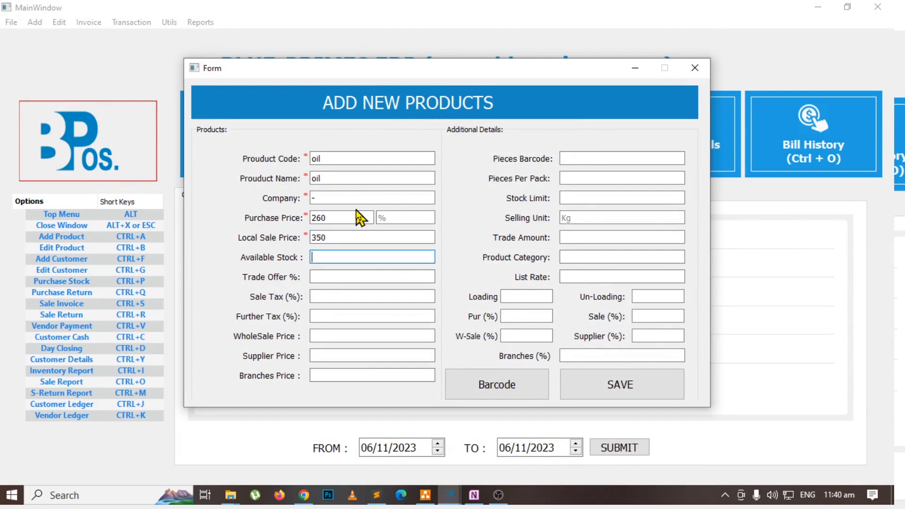
pyautogui.write('10')
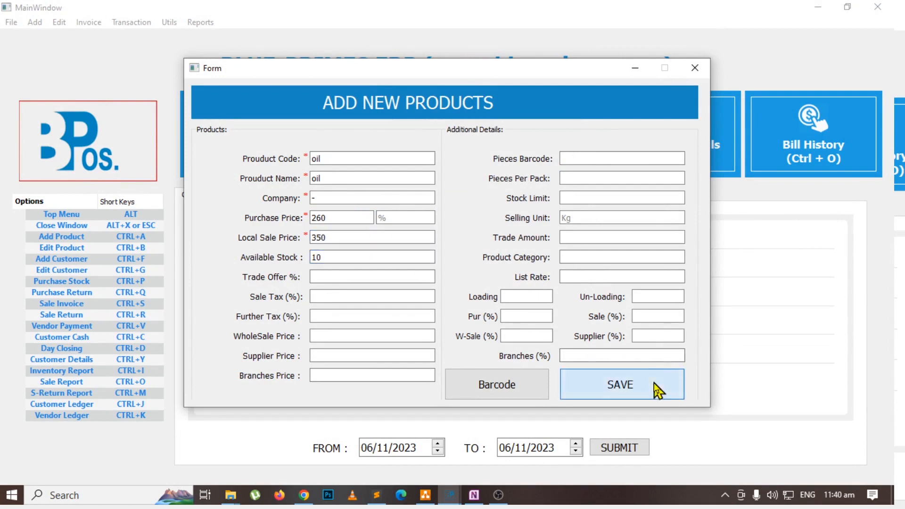
pyautogui.click(656, 389)
pyautogui.press('Escape')
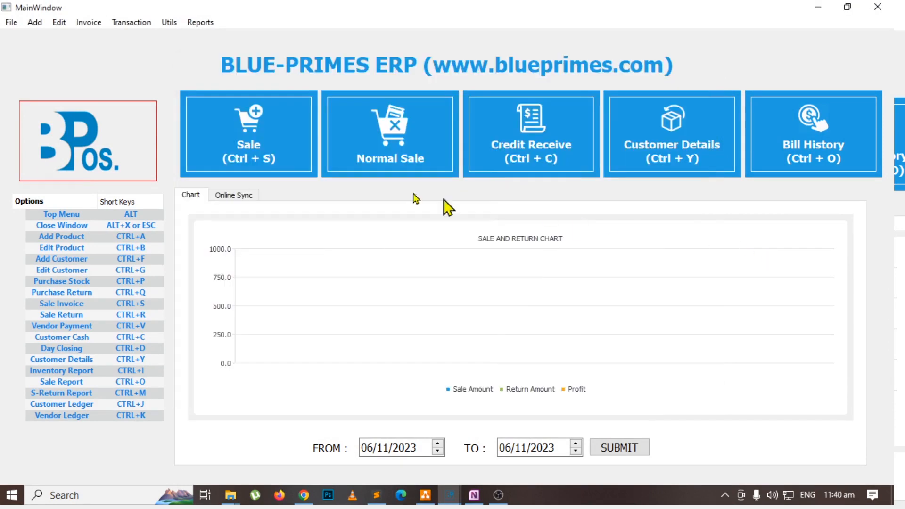
# Open a Normal Sale invoice and add the product oil with a quantity of 1 at price 350.
pyautogui.click(381, 156)
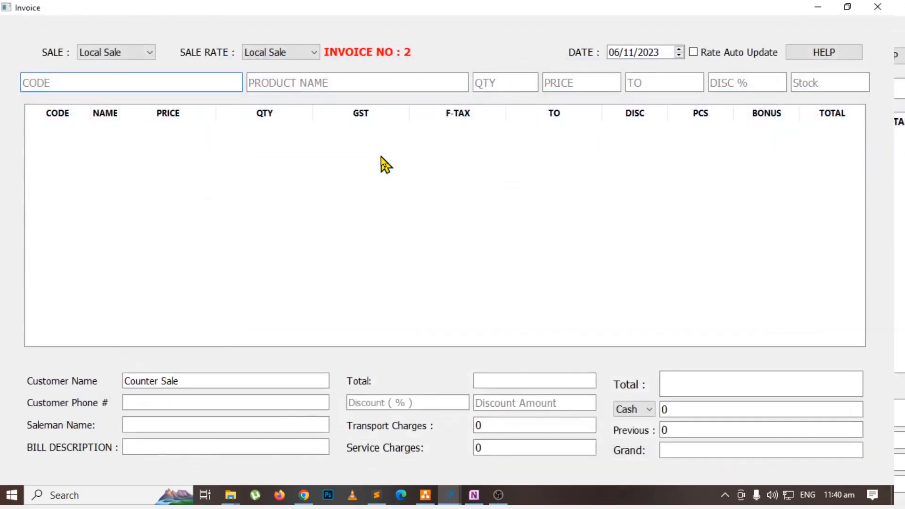
pyautogui.click(289, 75)
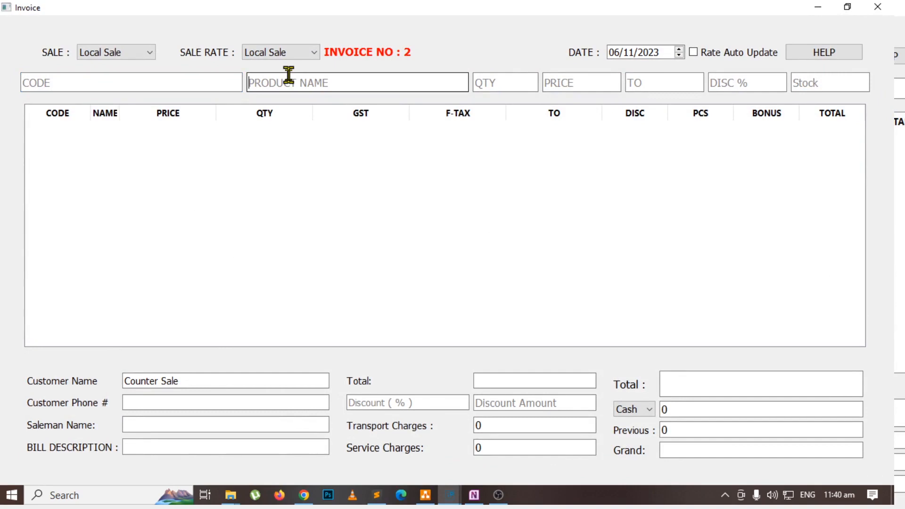
pyautogui.write('oil')
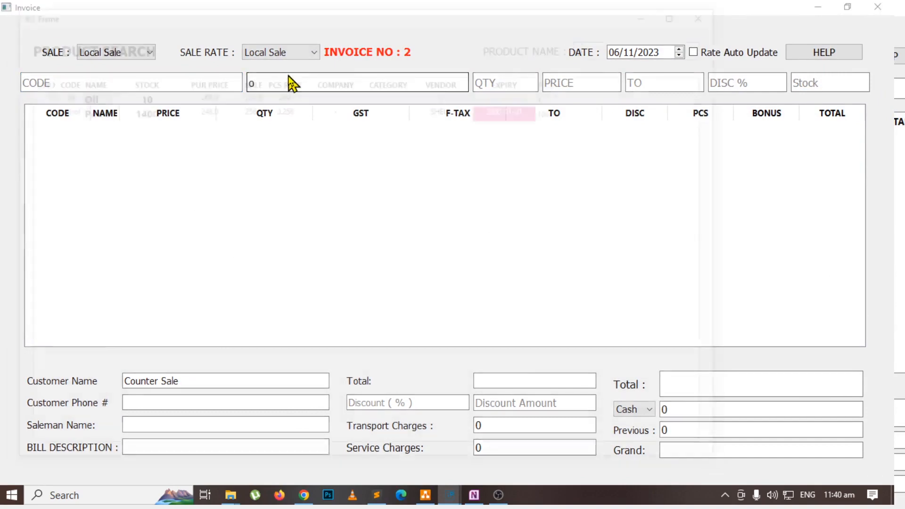
pyautogui.press('Down')
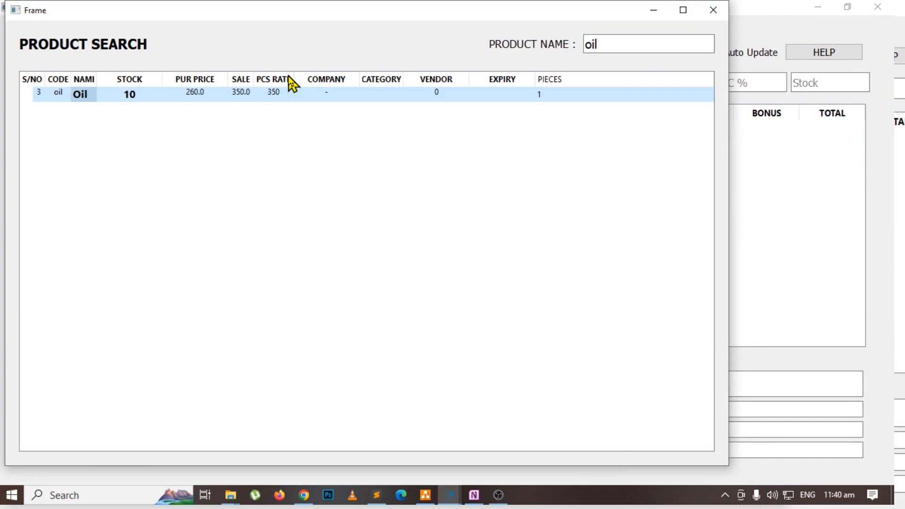
pyautogui.press('Return')
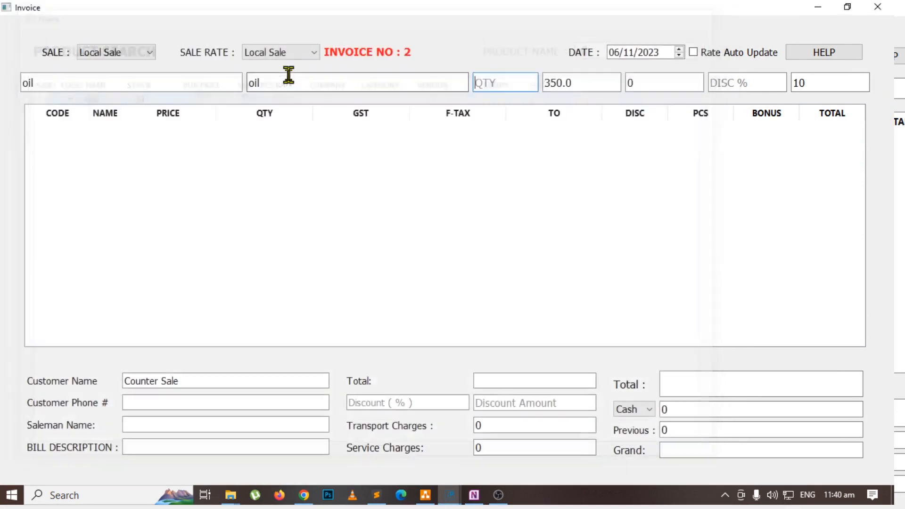
pyautogui.write('1')
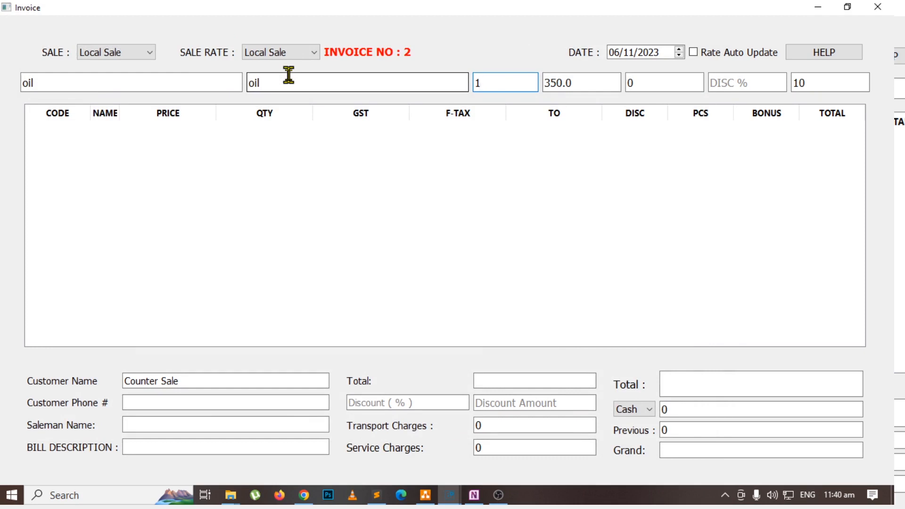
pyautogui.press('Return')
pyautogui.press('Return')
pyautogui.press('Return')
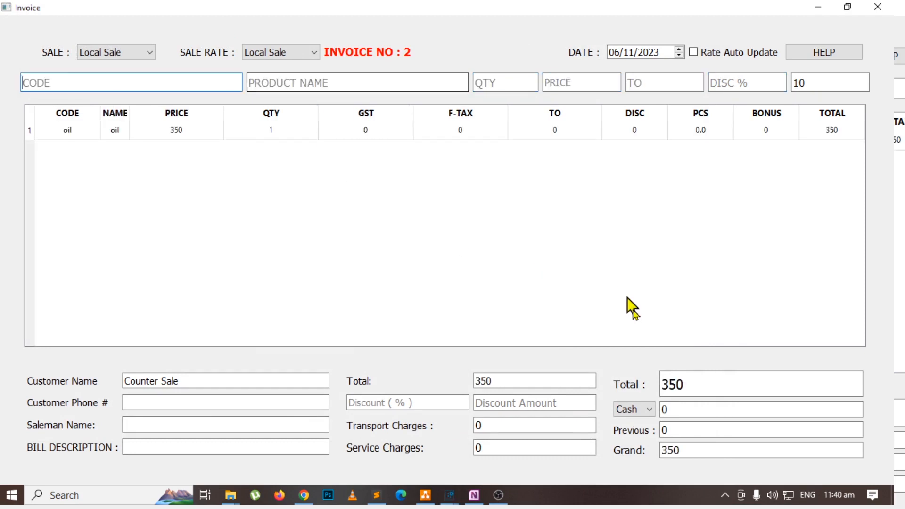
# Apply a discount amount of 10 to the counter sale, save the invoice and close it.
pyautogui.doubleClick(490, 381)
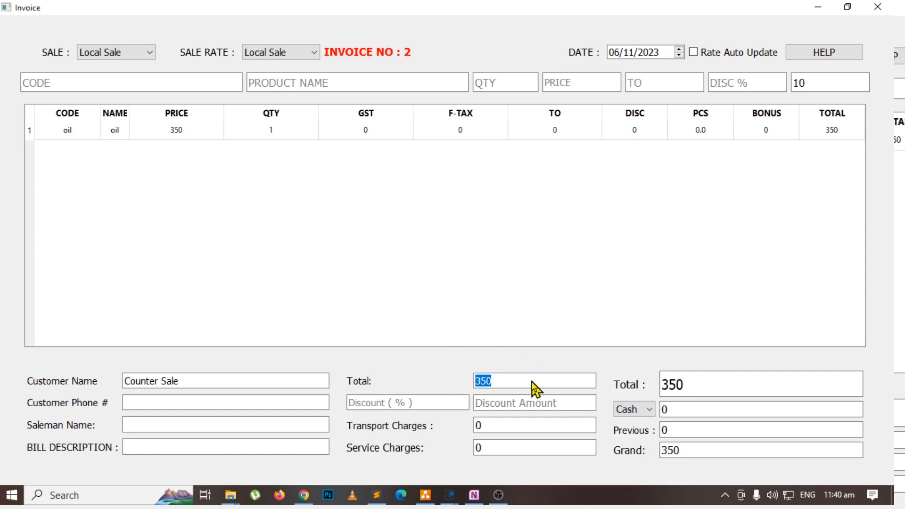
pyautogui.click(693, 389)
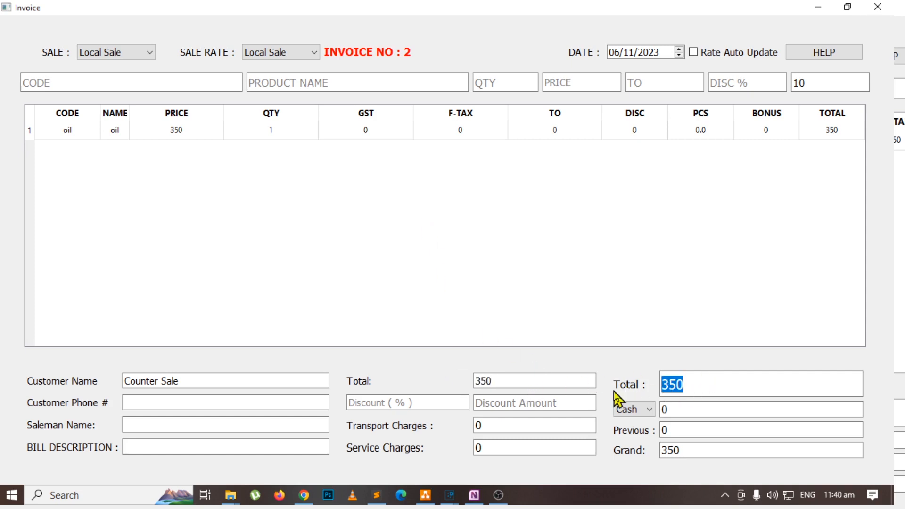
pyautogui.click(490, 405)
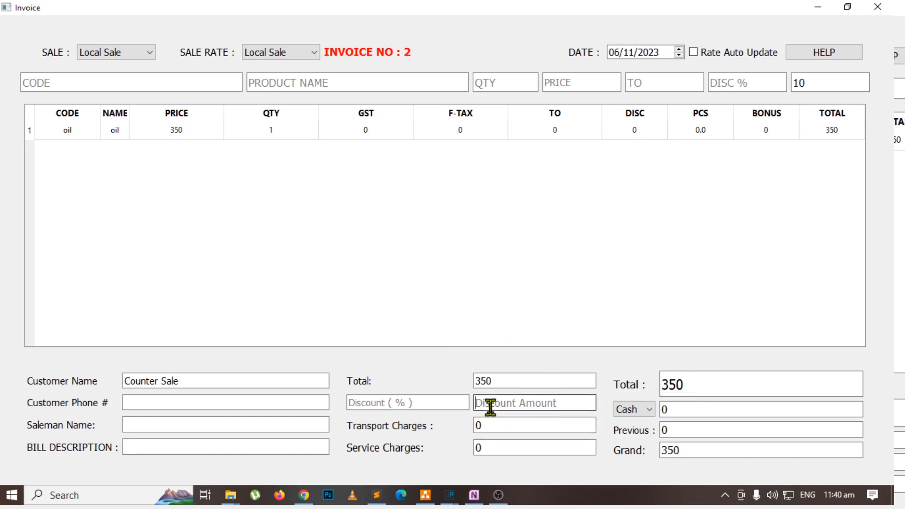
pyautogui.write('10')
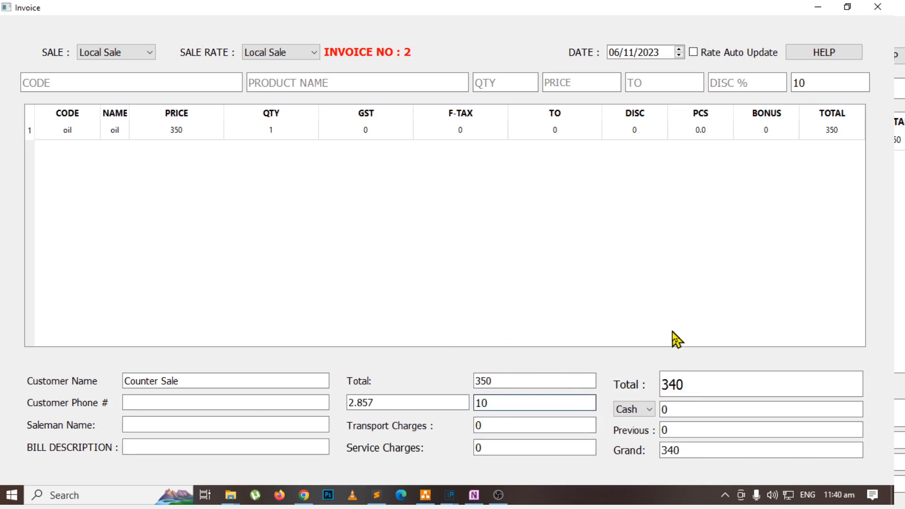
pyautogui.click(686, 390)
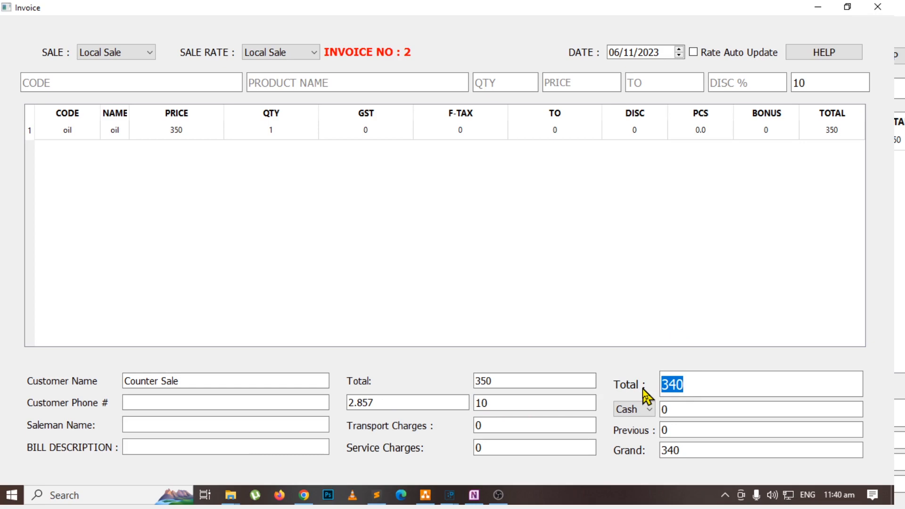
pyautogui.press('Return')
pyautogui.click(878, 7)
# Switch to the OneNote flowchart to review the Sale branch, then return to the POS main window.
pyautogui.hotkey('alt', 'Tab')
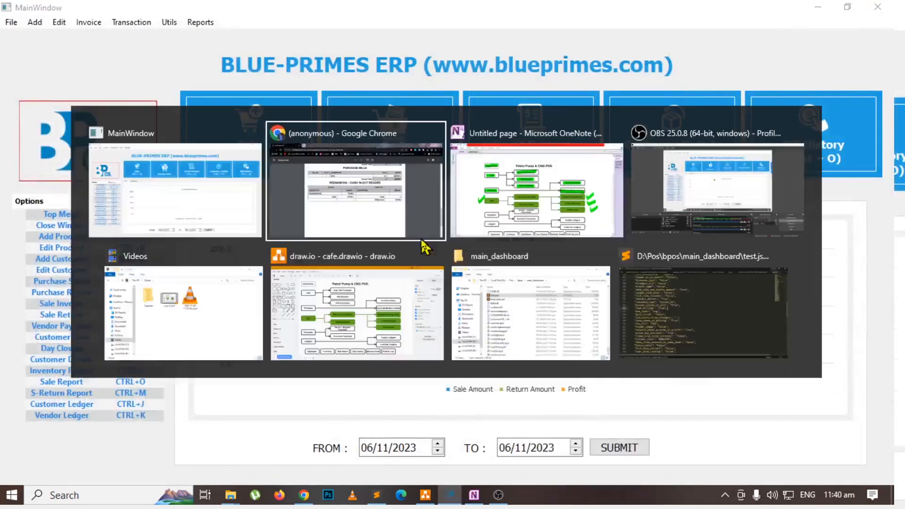
pyautogui.hotkey('alt', 'Tab')
pyautogui.hotkey('alt', 'Tab')
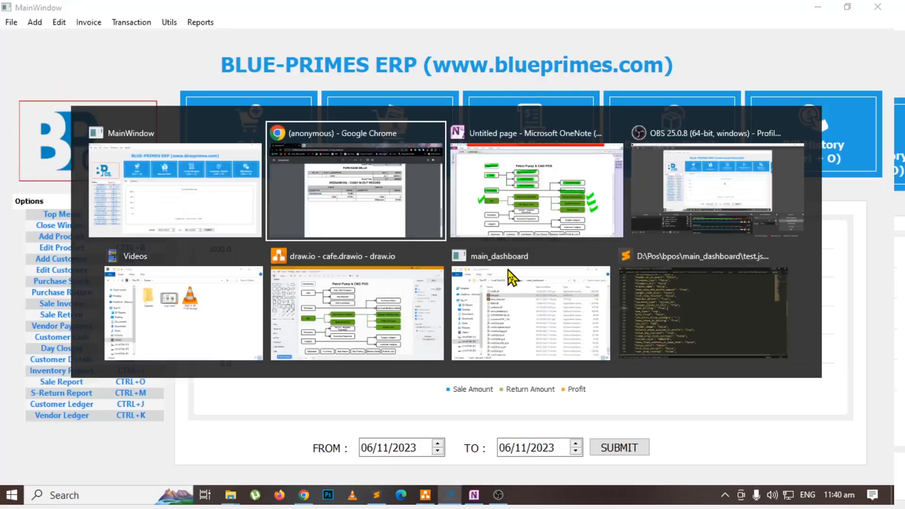
pyautogui.hotkey('alt', 'Tab')
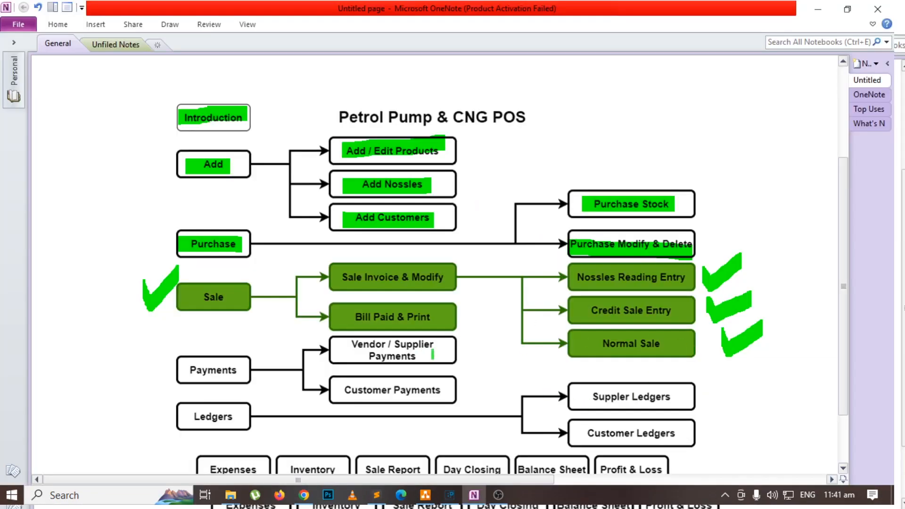
pyautogui.hotkey('alt', 'Tab')
# Generate the day closing report for 06/11/2023.
pyautogui.click(169, 22)
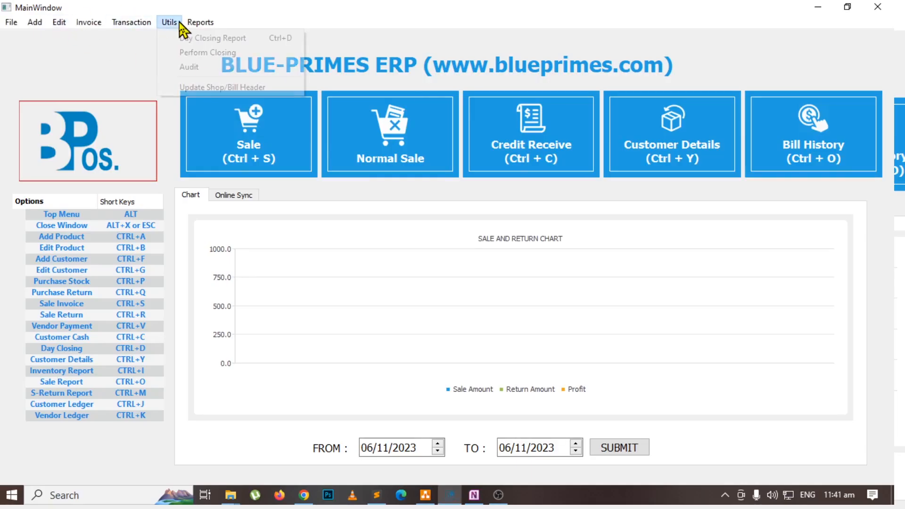
pyautogui.click(166, 37)
pyautogui.click(467, 302)
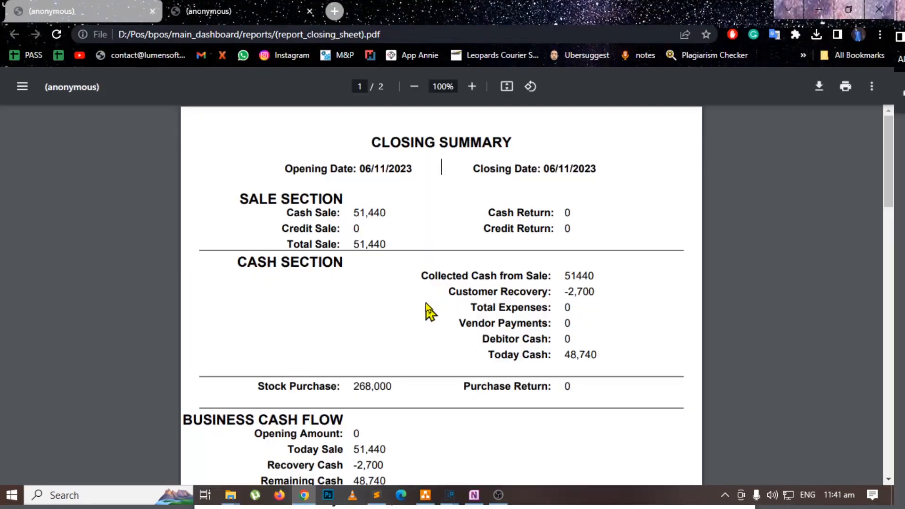
# Examine the closing report's cash sale, customer recovery entries, and Roznamcha cash in-out totals and difference.
pyautogui.moveTo(353, 212); pyautogui.dragTo(393, 214)
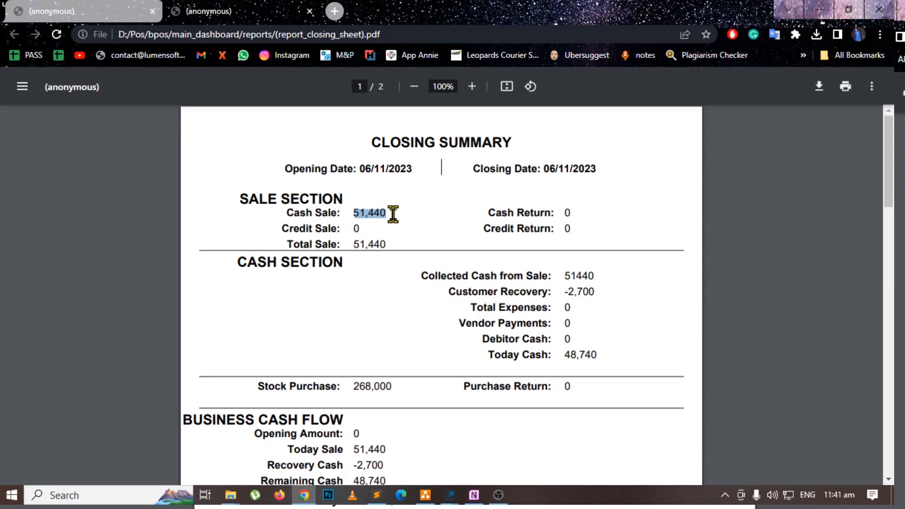
pyautogui.moveTo(561, 291)
pyautogui.mouseDown()
pyautogui.moveTo(595, 292)
pyautogui.moveTo(568, 291)
pyautogui.mouseUp()
pyautogui.click(613, 292)
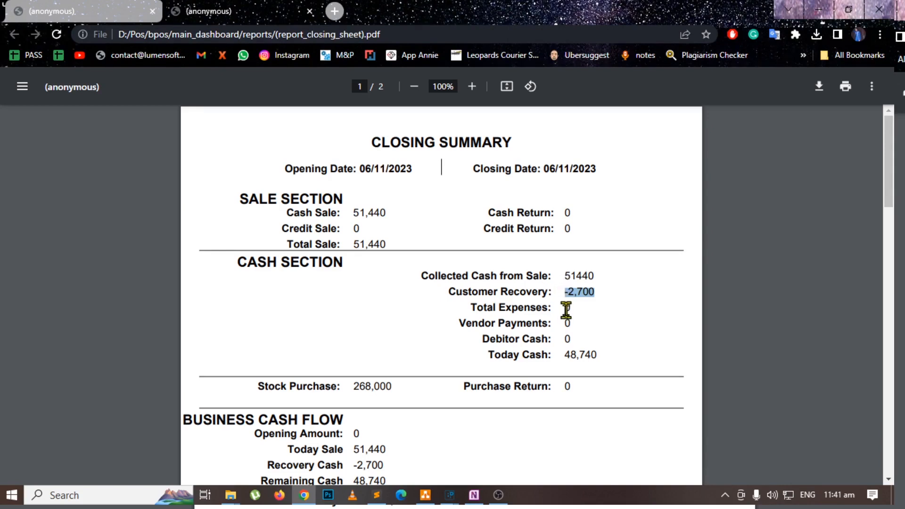
pyautogui.scroll(-20, 491, 277)
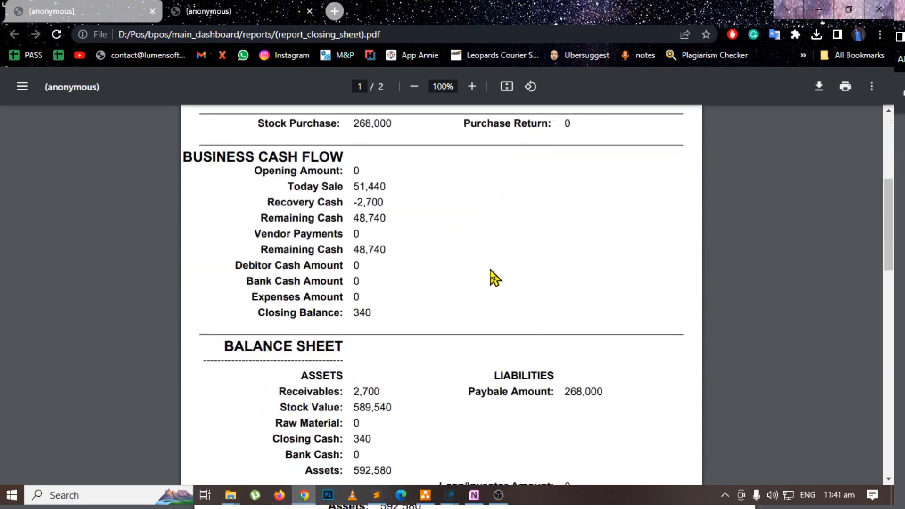
pyautogui.scroll(-6, 420, 370)
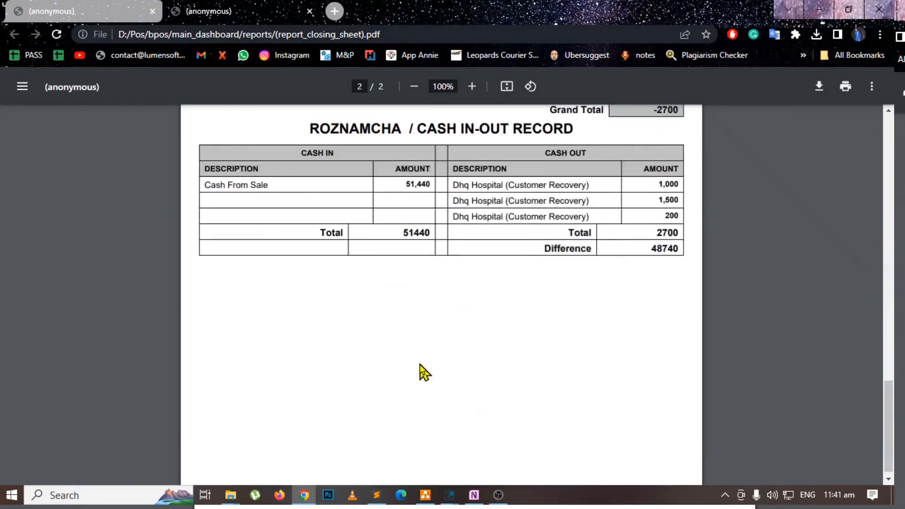
pyautogui.scroll(5, 400, 330)
pyautogui.moveTo(325, 302); pyautogui.dragTo(679, 358)
pyautogui.click(650, 351)
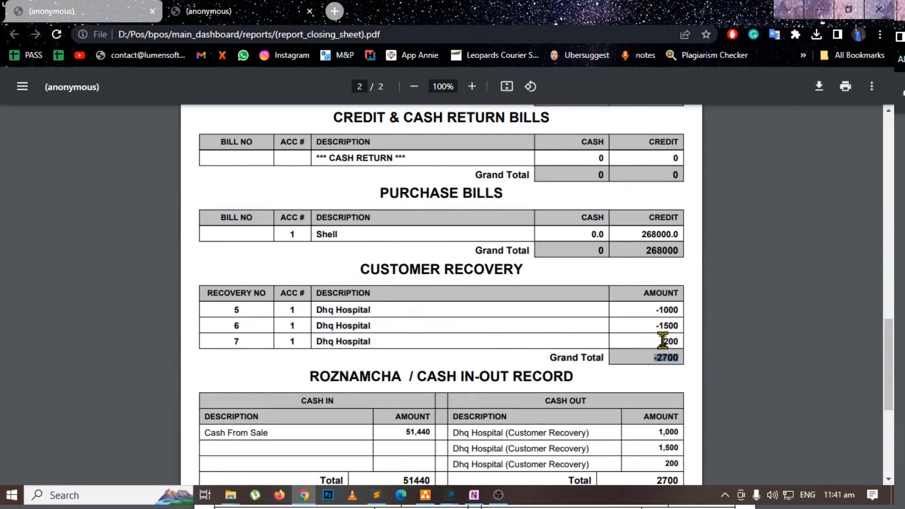
pyautogui.scroll(-5, 465, 337)
pyautogui.scroll(1, 330, 263)
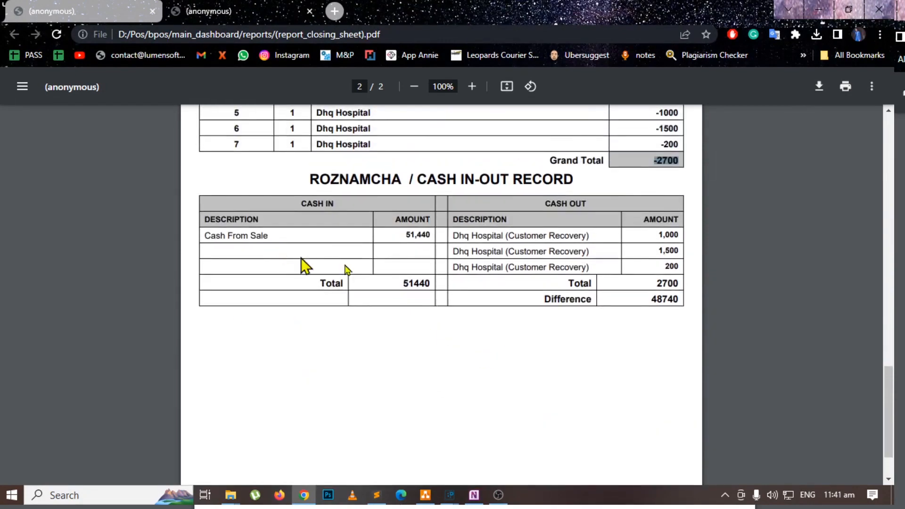
pyautogui.moveTo(432, 230); pyautogui.dragTo(210, 231)
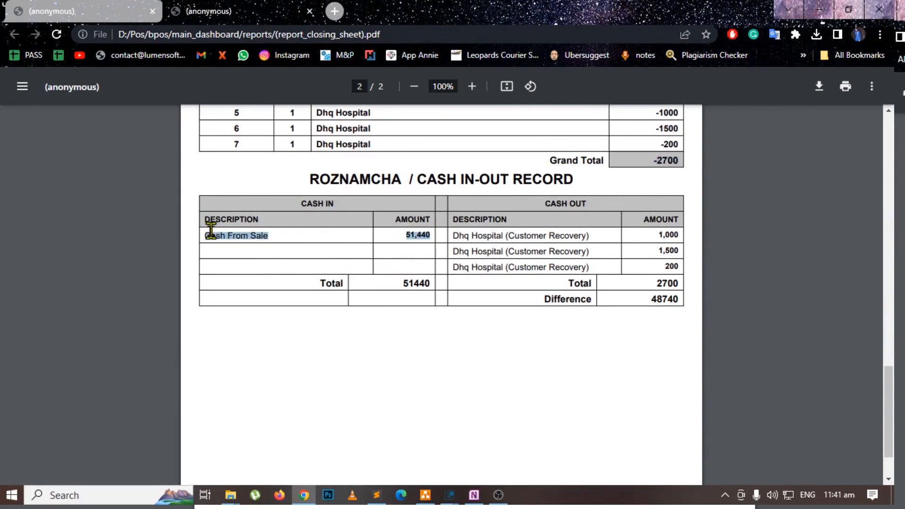
pyautogui.moveTo(655, 281); pyautogui.dragTo(679, 297)
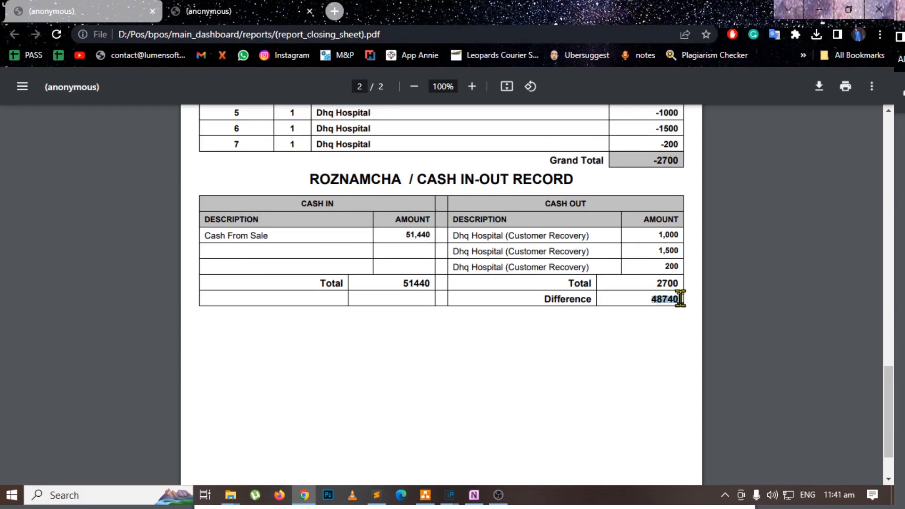
# Switch to the OneNote flowchart, highlight the Payments and Vendor / Supplier Payments boxes, and return to the POS main window.
pyautogui.click(819, 10)
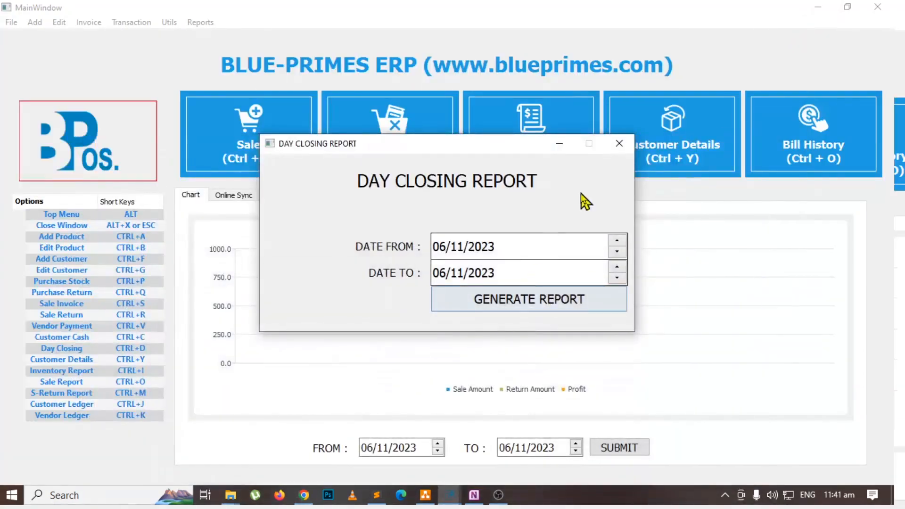
pyautogui.hotkey('alt', 'Tab')
pyautogui.hotkey('alt', 'Tab')
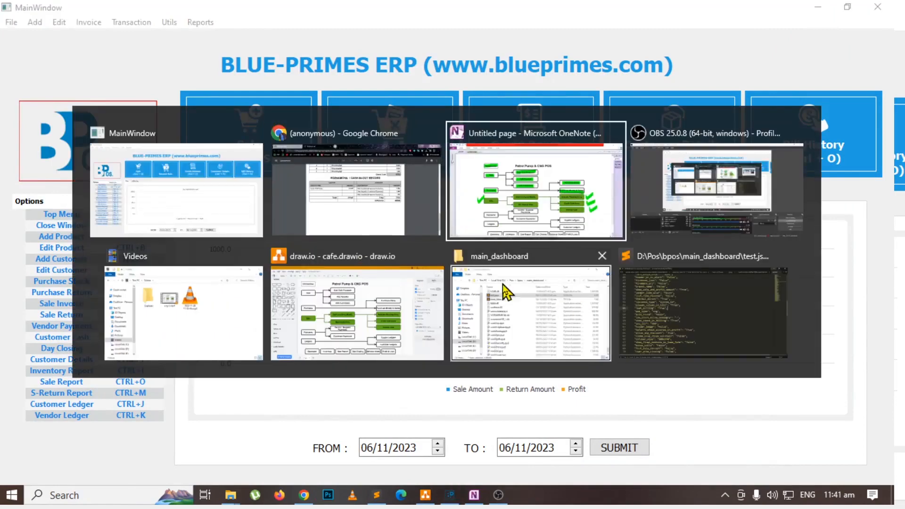
pyautogui.moveTo(186, 370); pyautogui.dragTo(234, 369)
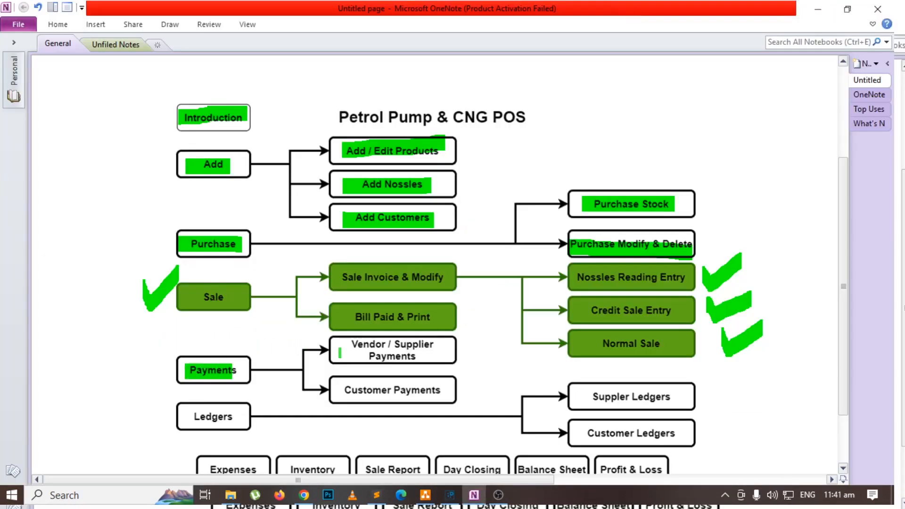
pyautogui.moveTo(339, 353); pyautogui.dragTo(425, 354)
pyautogui.hotkey('alt', 'Tab')
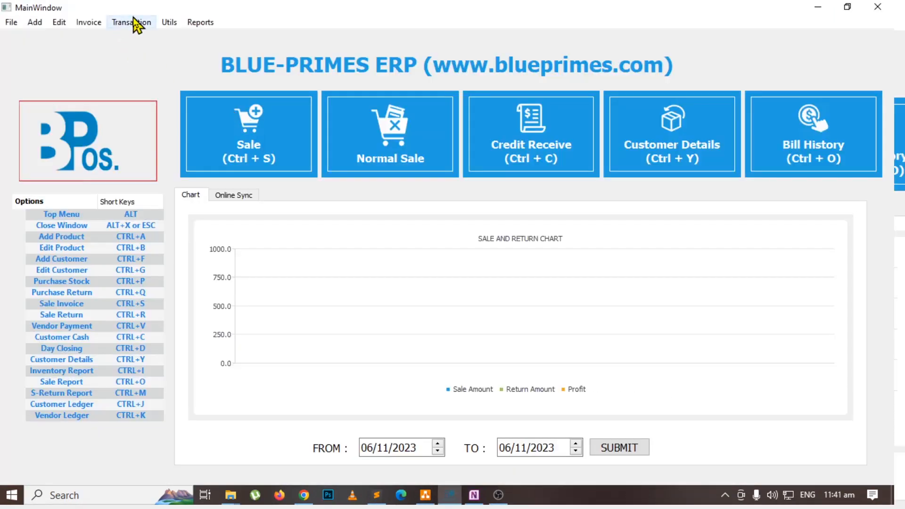
# Open a new vendor payment, choose the vendor shell and set the amount sent to 3000.
pyautogui.click(133, 22)
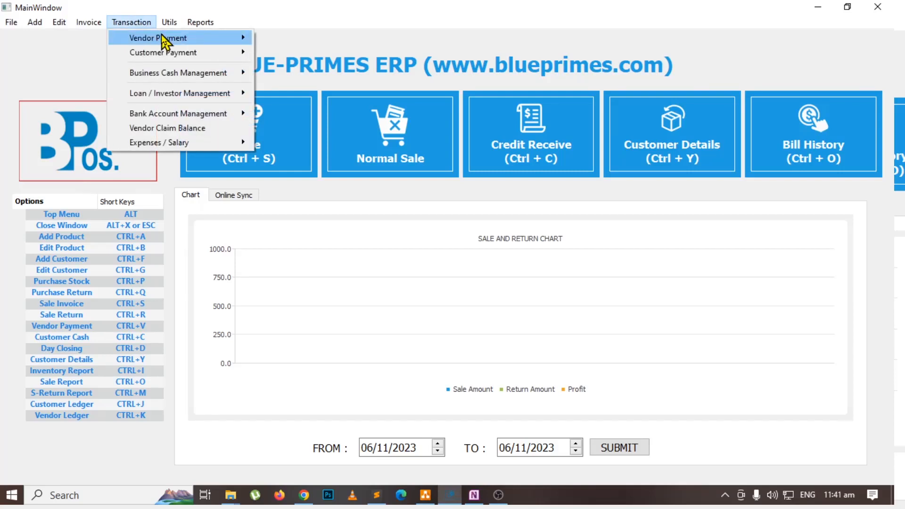
pyautogui.moveTo(161, 38)
pyautogui.click(300, 40)
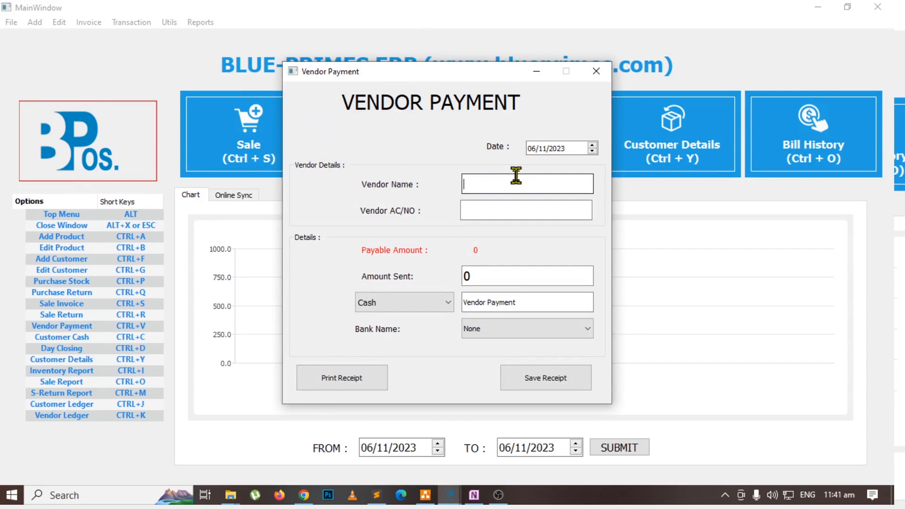
pyautogui.write('sh')
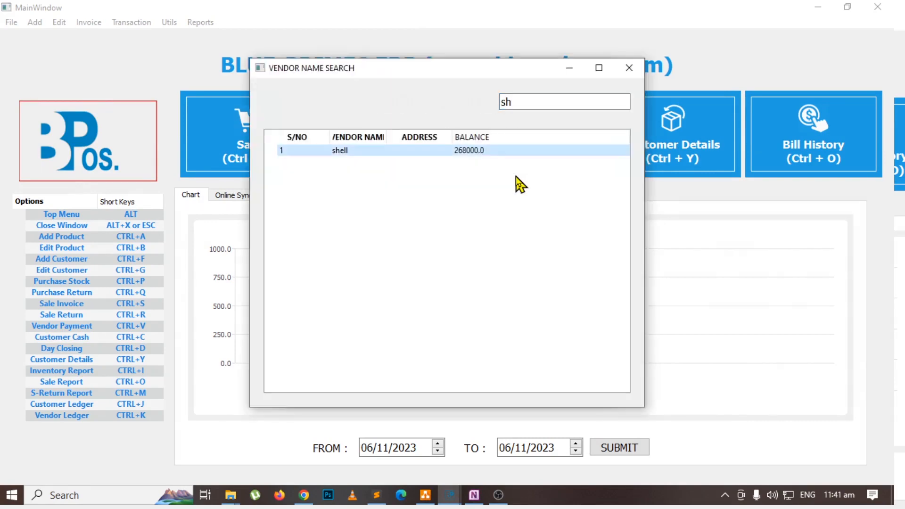
pyautogui.press('Return')
pyautogui.press('BackSpace')
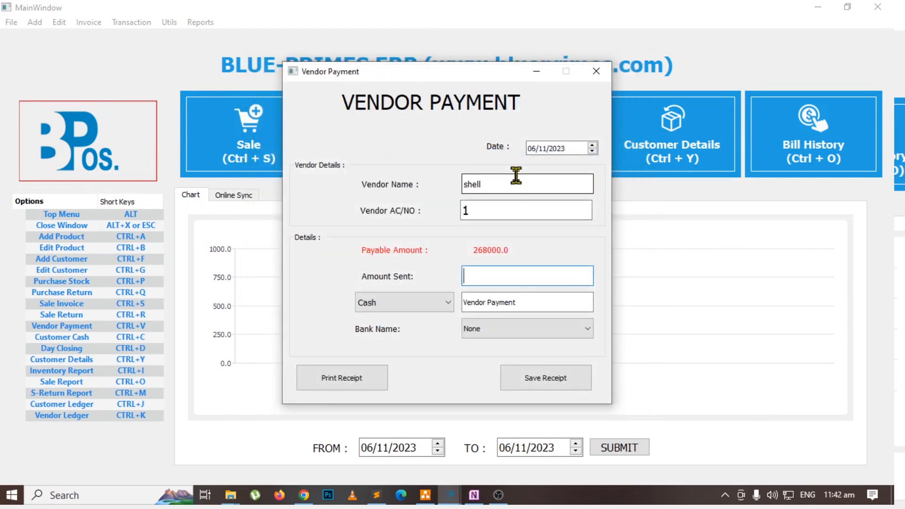
pyautogui.write('3000')
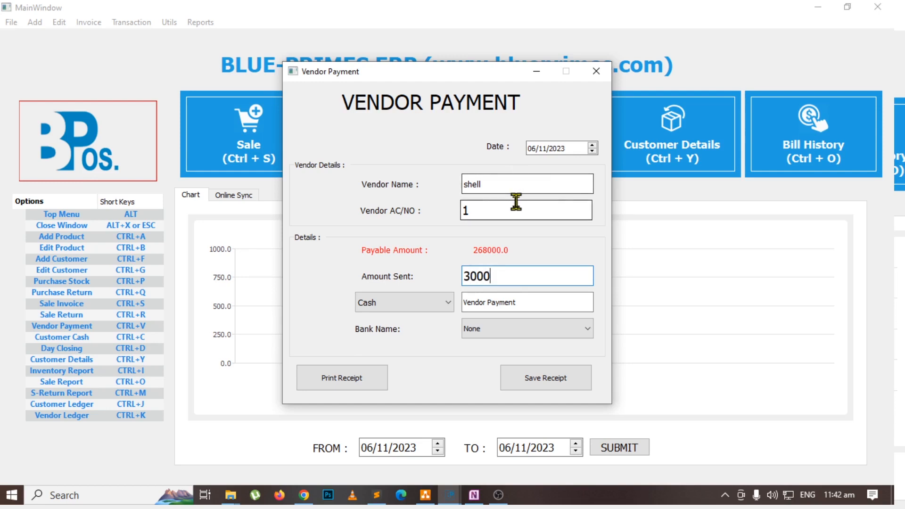
# Try Direct Deposit as the payment method, view the bank name options, and set the method back to Cash.
pyautogui.click(409, 304)
pyautogui.click(408, 304)
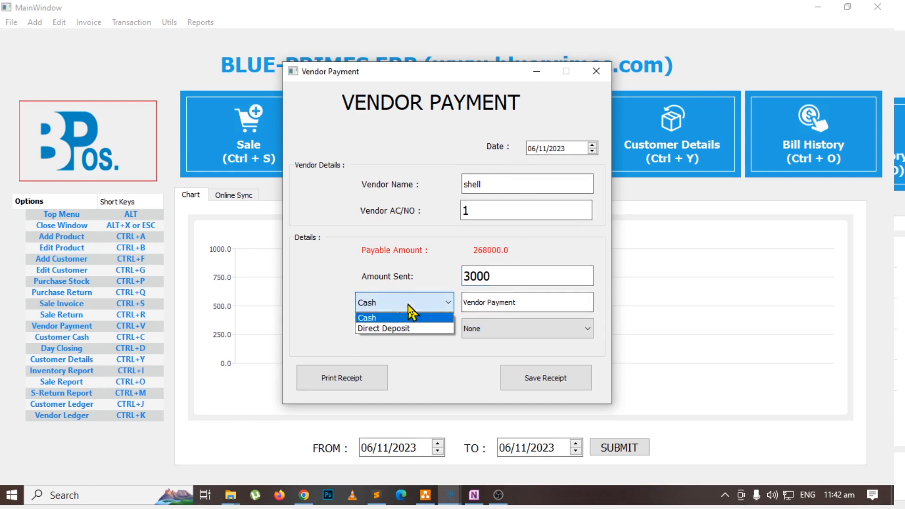
pyautogui.click(400, 327)
pyautogui.click(521, 335)
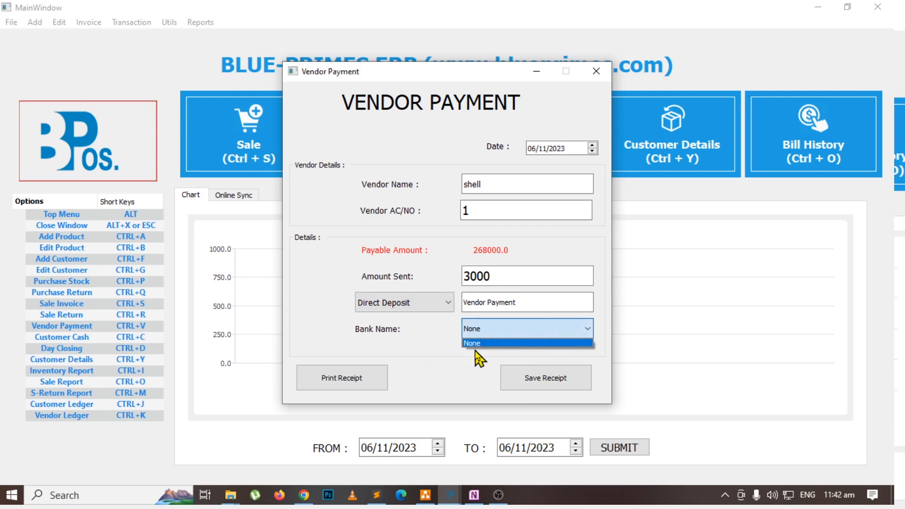
pyautogui.click(510, 325)
pyautogui.click(403, 303)
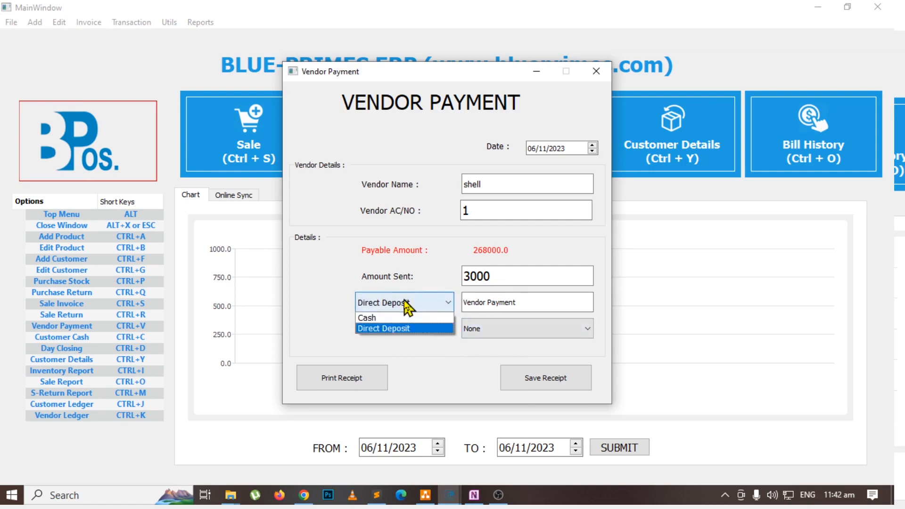
pyautogui.click(375, 318)
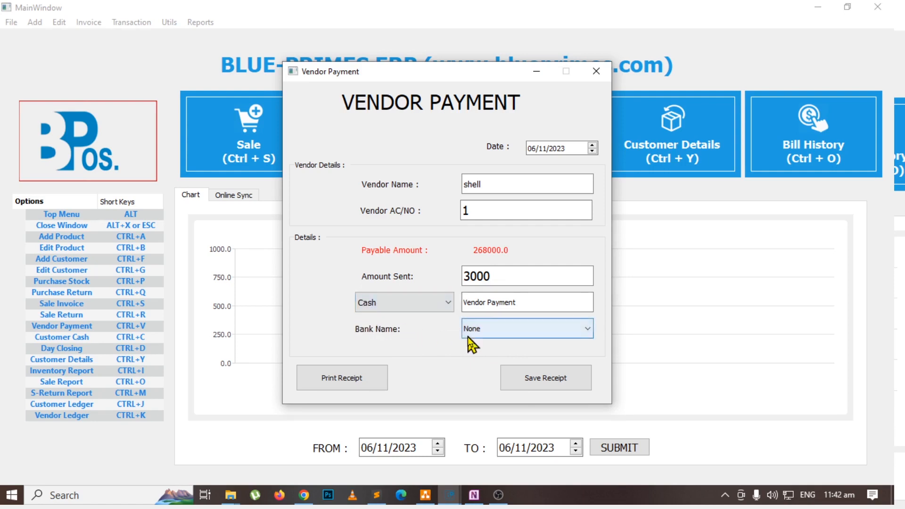
# Save the vendor payment receipt, look up shell again to check its balance, and close the vendor payment form.
pyautogui.click(532, 379)
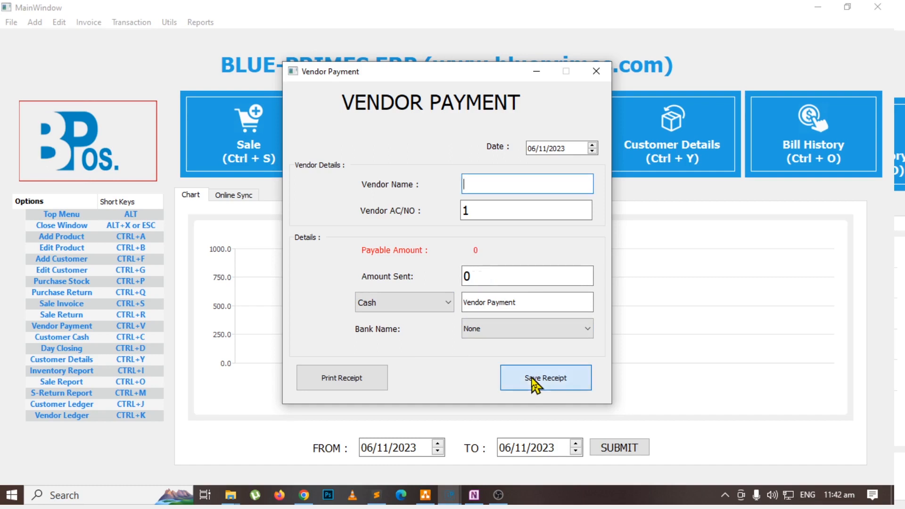
pyautogui.click(526, 184)
pyautogui.write('she')
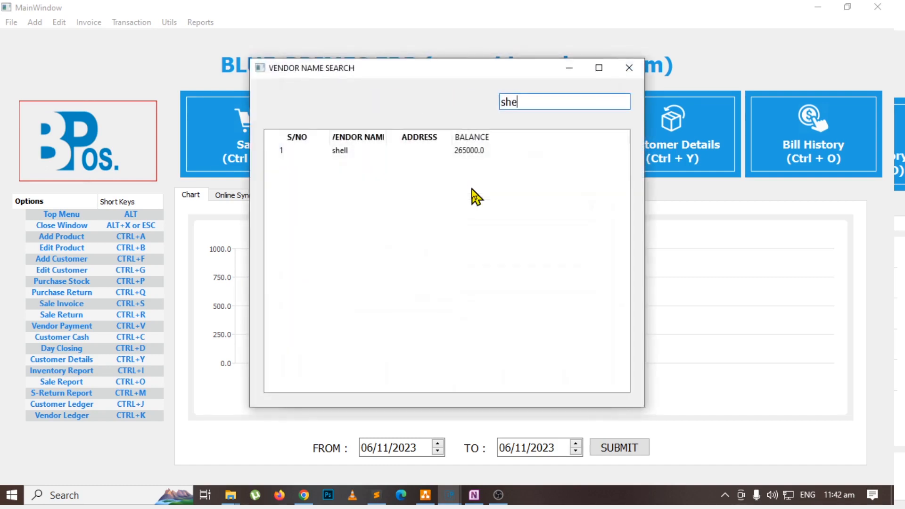
pyautogui.doubleClick(478, 155)
pyautogui.click(598, 68)
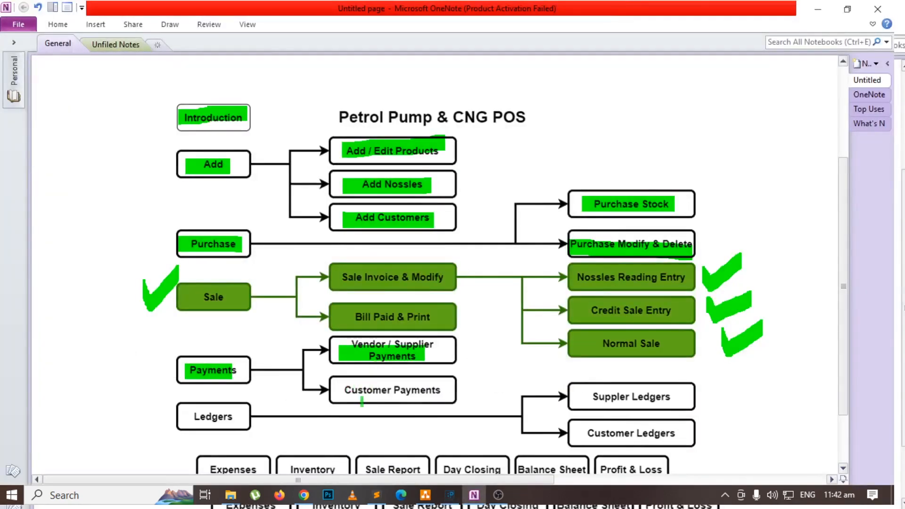
# Highlight Customer Payments in the OneNote flowchart, and start a customer cash receipt in the POS for dhq hospital.
pyautogui.moveTo(337, 395); pyautogui.dragTo(444, 394)
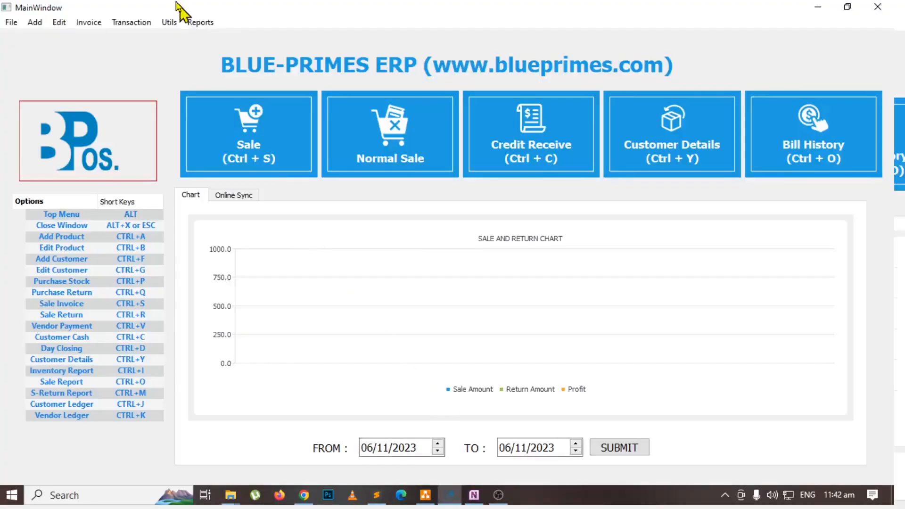
pyautogui.click(140, 23)
pyautogui.moveTo(181, 54)
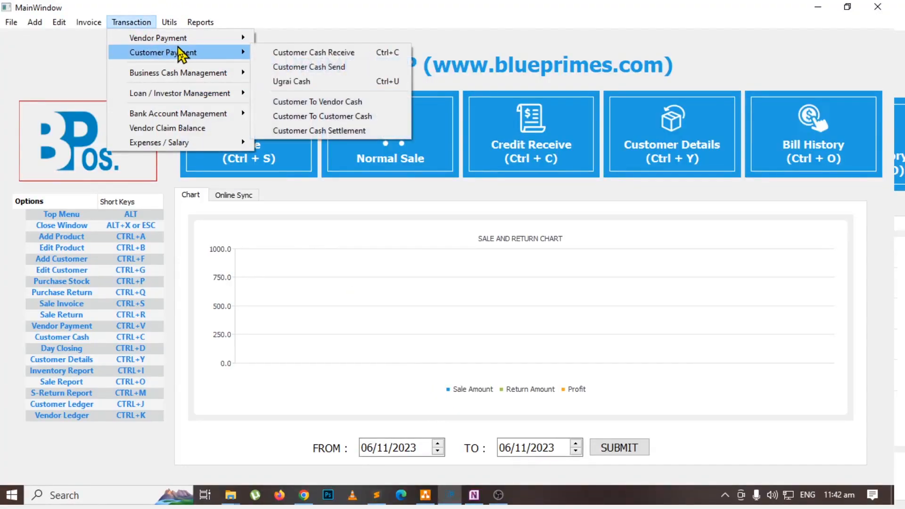
pyautogui.click(337, 55)
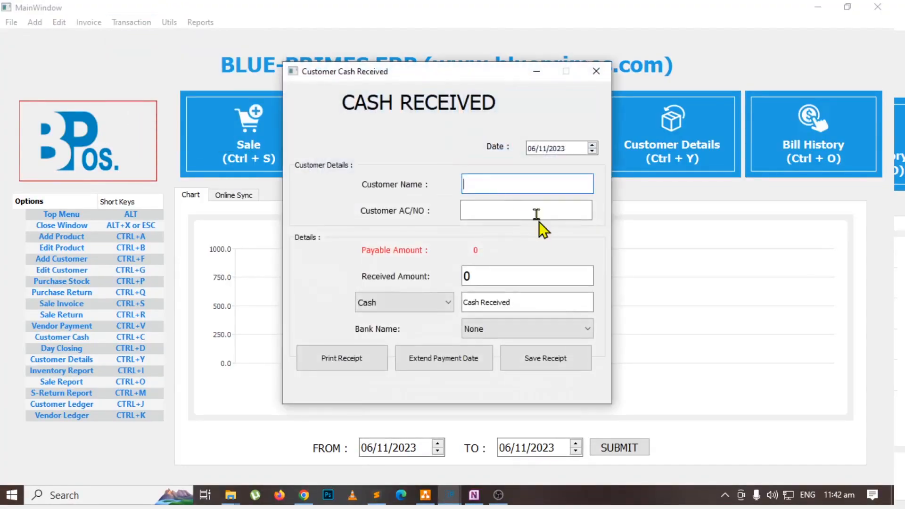
pyautogui.click(516, 194)
pyautogui.write('dh')
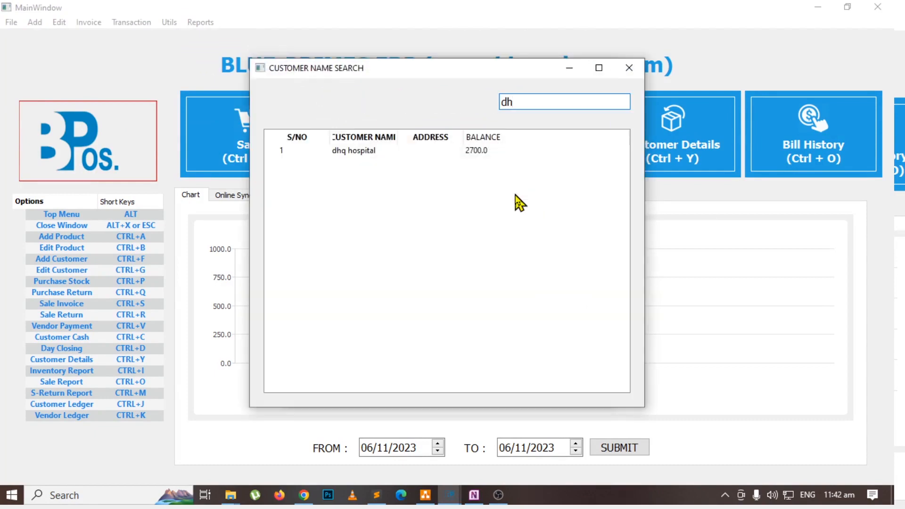
pyautogui.press('Down')
pyautogui.press('Return')
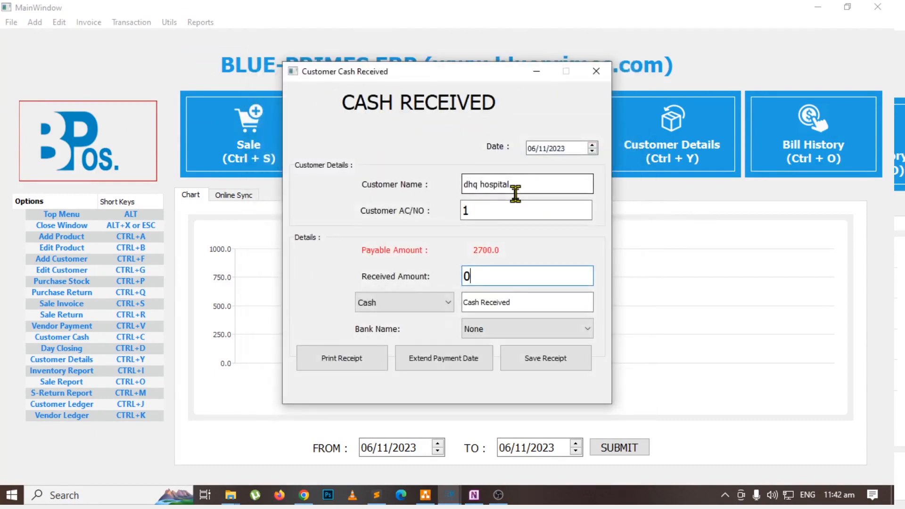
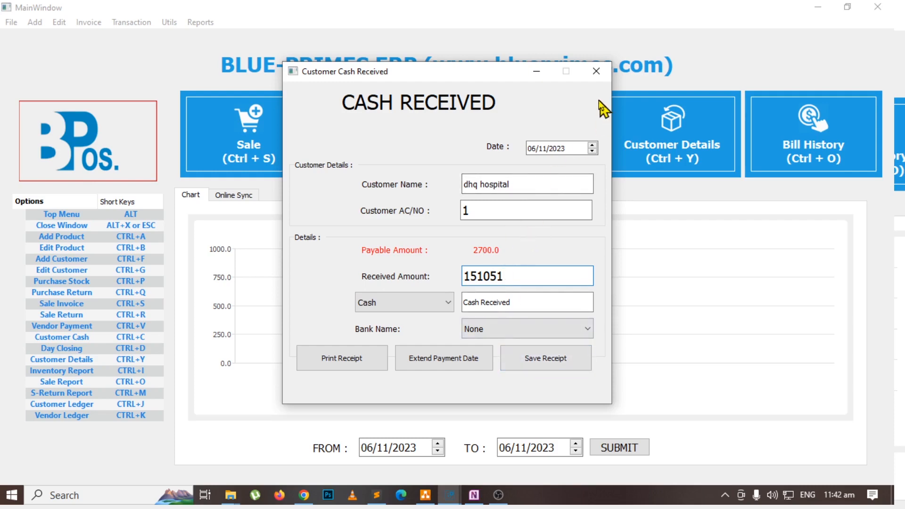
# Close the customer cash form without saving, and highlight Ledgers and Suppler Ledgers in the OneNote flowchart.
pyautogui.click(602, 73)
pyautogui.hotkey('alt', 'Tab')
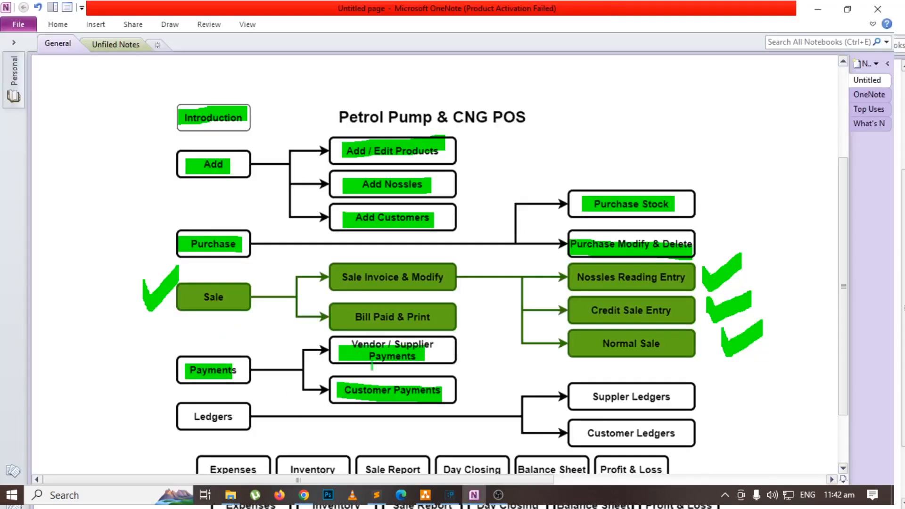
pyautogui.scroll(-3, 495, 392)
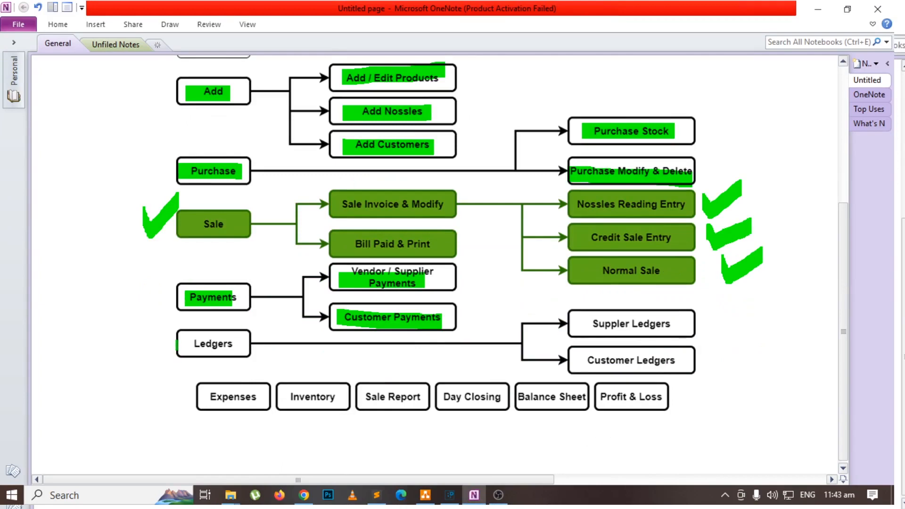
pyautogui.moveTo(177, 344); pyautogui.dragTo(252, 343)
pyautogui.moveTo(588, 324); pyautogui.dragTo(669, 324)
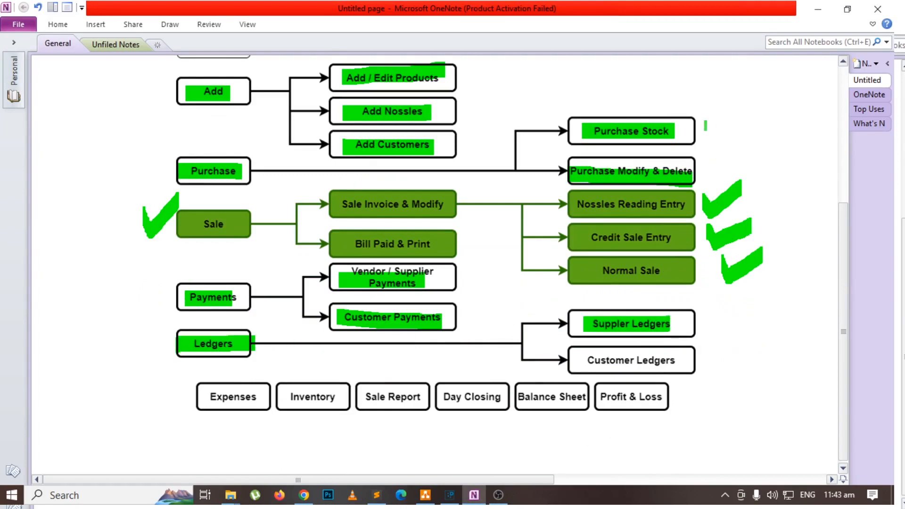
# Draw check marks beside the Purchase Stock and Vendor / Supplier Payments boxes in the flowchart.
pyautogui.moveTo(706, 122)
pyautogui.mouseDown()
pyautogui.moveTo(719, 122)
pyautogui.moveTo(735, 101)
pyautogui.mouseUp()
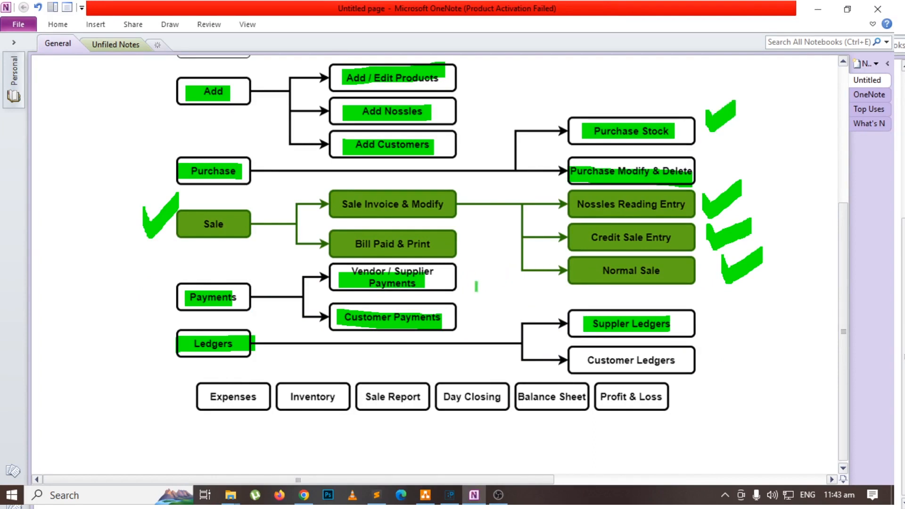
pyautogui.moveTo(470, 272); pyautogui.dragTo(502, 249)
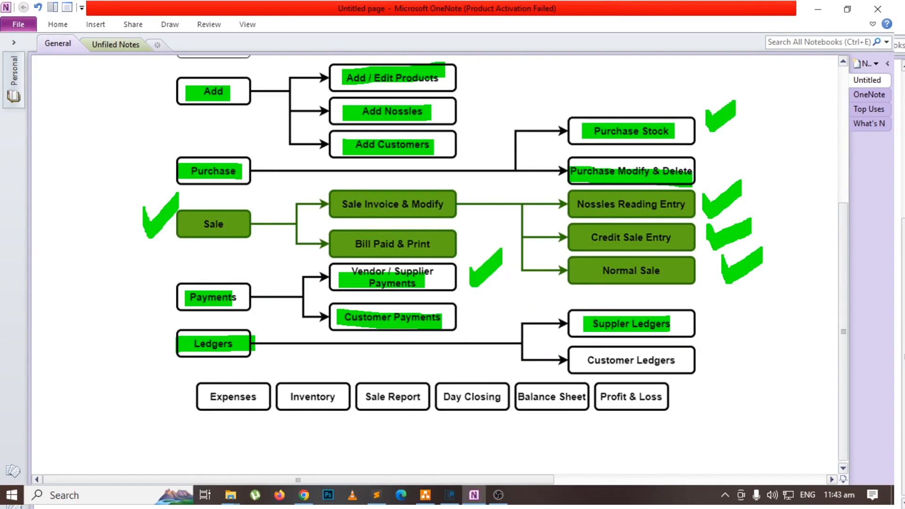
# Switch to the POS and open the vendor ledger report for the vendor shell.
pyautogui.hotkey('alt', 'Tab')
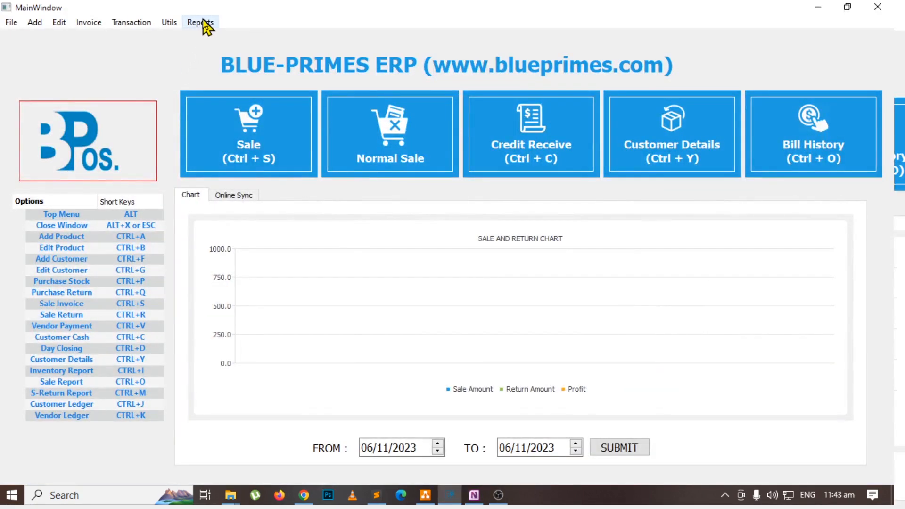
pyautogui.click(203, 23)
pyautogui.moveTo(315, 242)
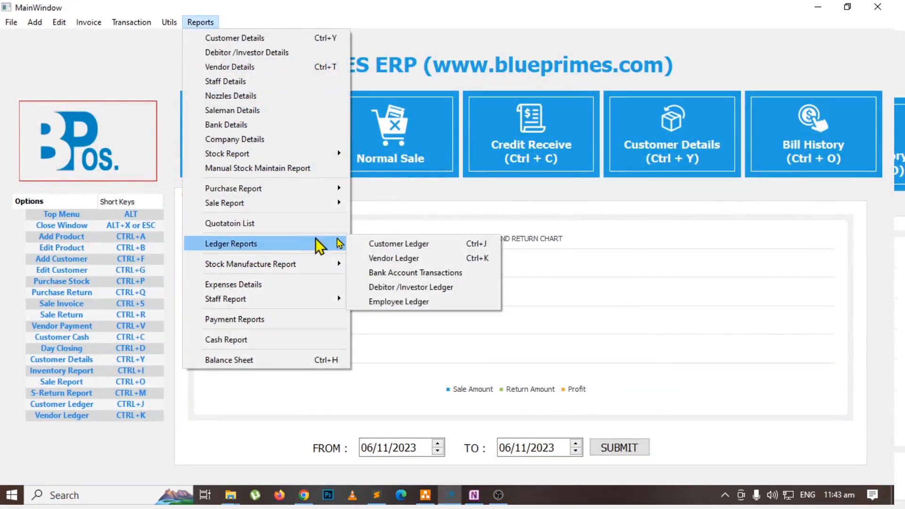
pyautogui.click(415, 258)
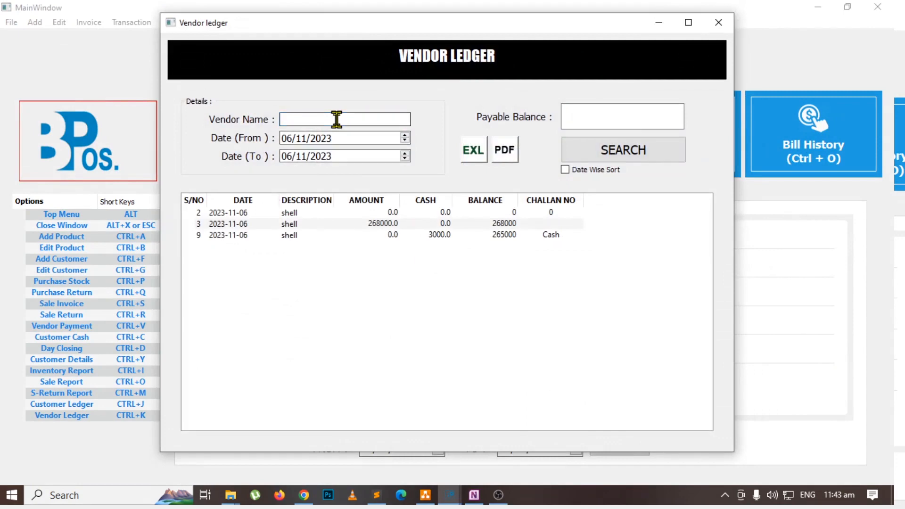
pyautogui.click(336, 120)
pyautogui.write('she')
pyautogui.press('Return')
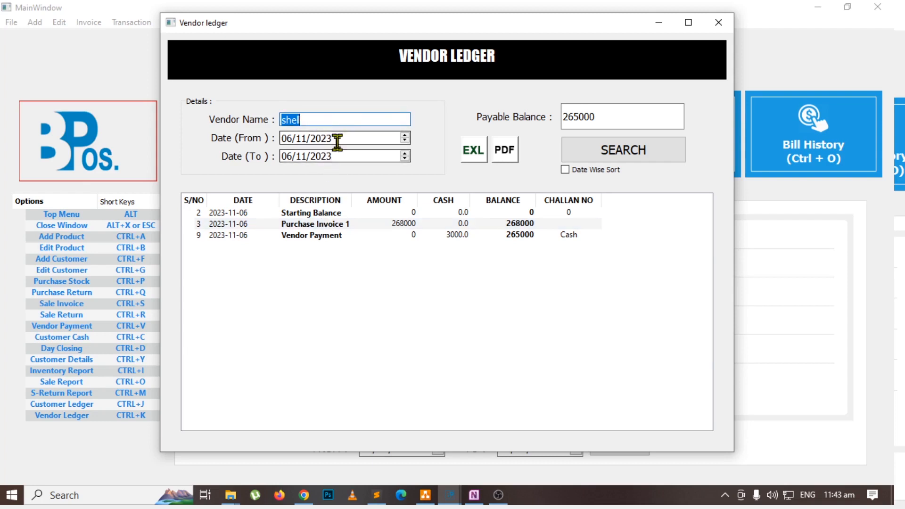
pyautogui.press('Tab')
pyautogui.press('Tab')
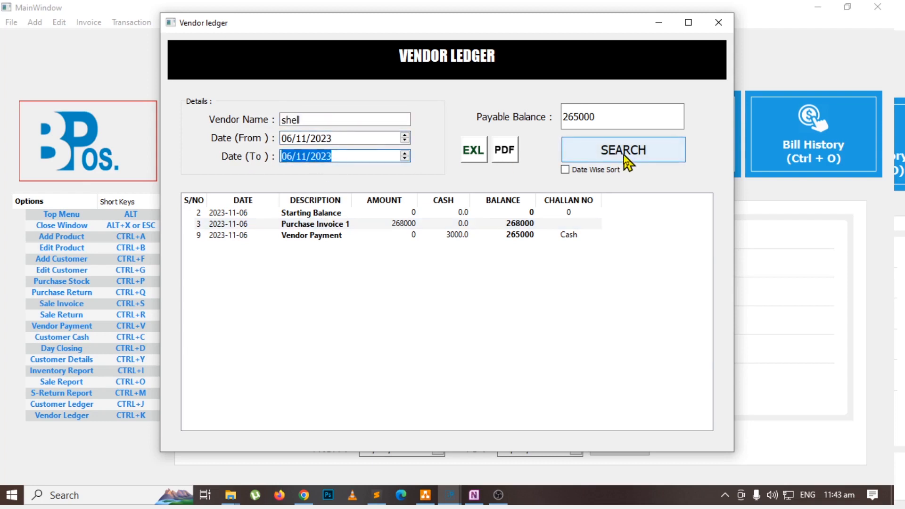
# Open Purchase Invoice 1 from the vendor ledger, review its petrol and diesel lines and grand total, and close both windows.
pyautogui.click(324, 213)
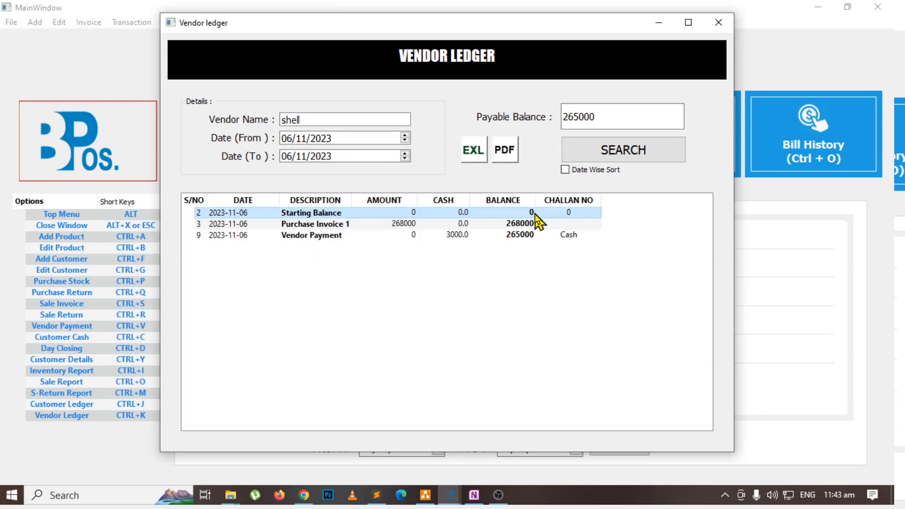
pyautogui.click(345, 226)
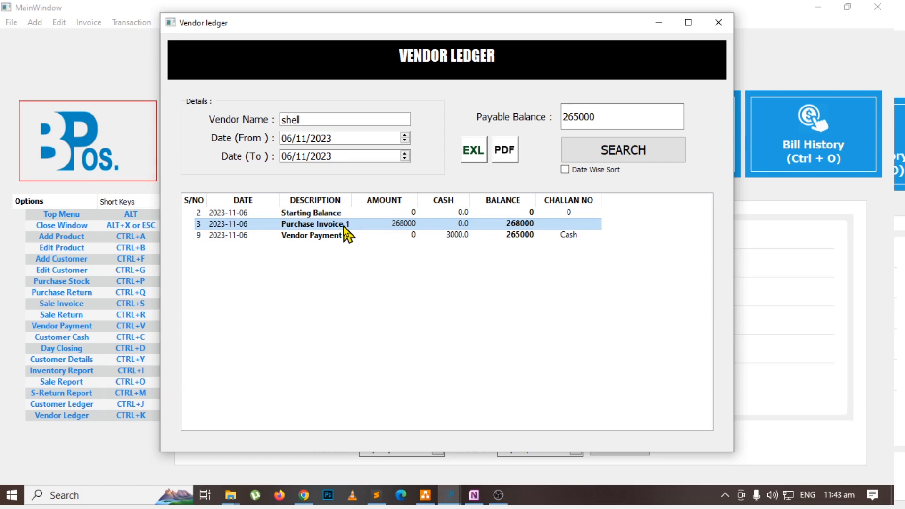
pyautogui.doubleClick(344, 226)
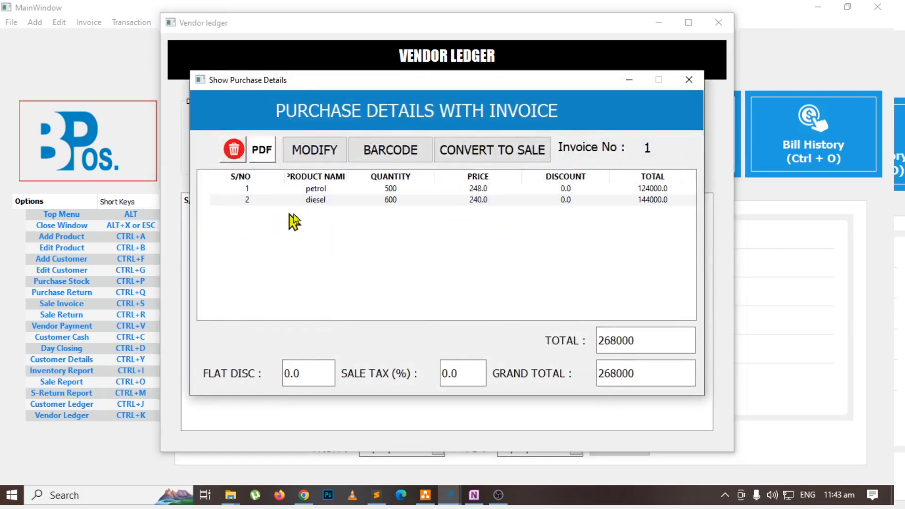
pyautogui.click(397, 188)
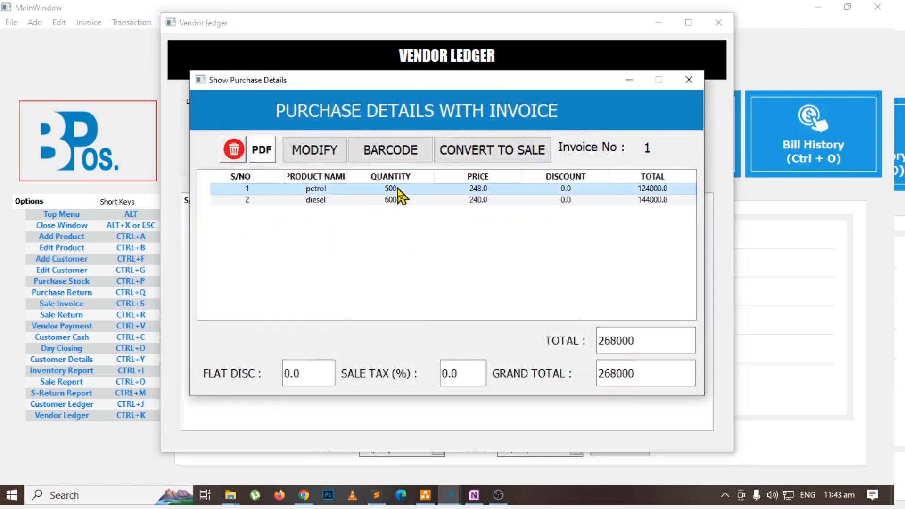
pyautogui.click(400, 200)
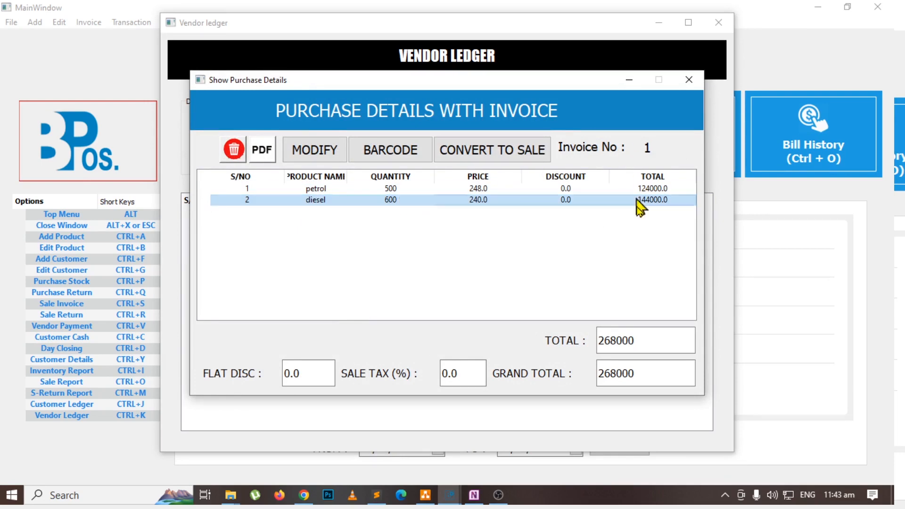
pyautogui.doubleClick(642, 370)
pyautogui.click(697, 79)
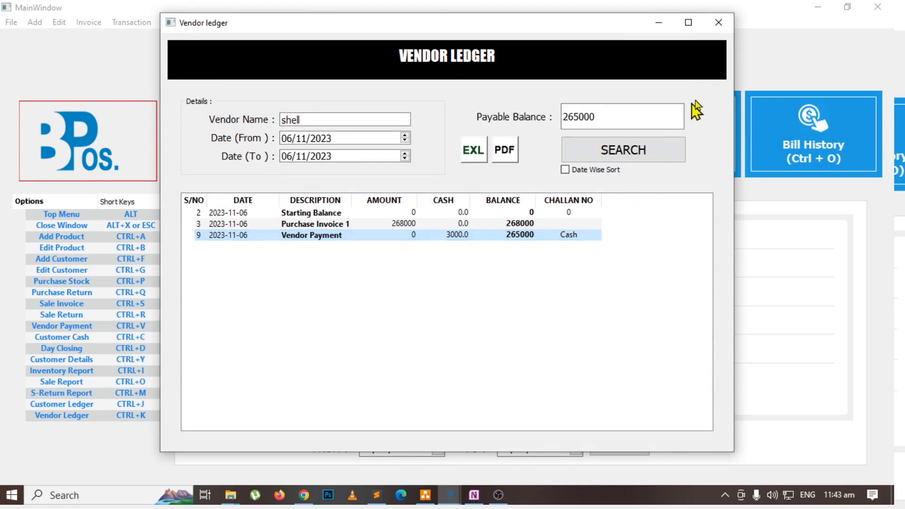
pyautogui.click(720, 23)
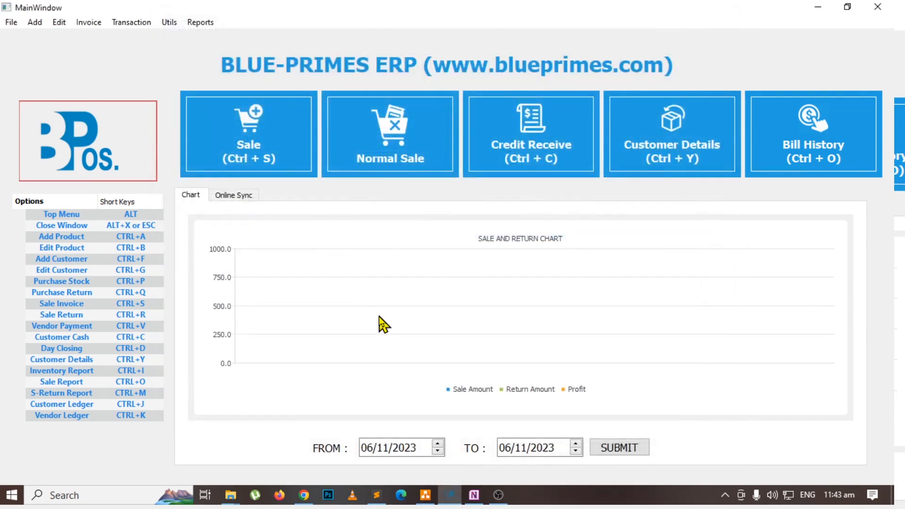
# Highlight Customer Ledgers in the OneNote flowchart, and open the customer ledger in the POS for dhq hospital.
pyautogui.hotkey('alt', 'Tab')
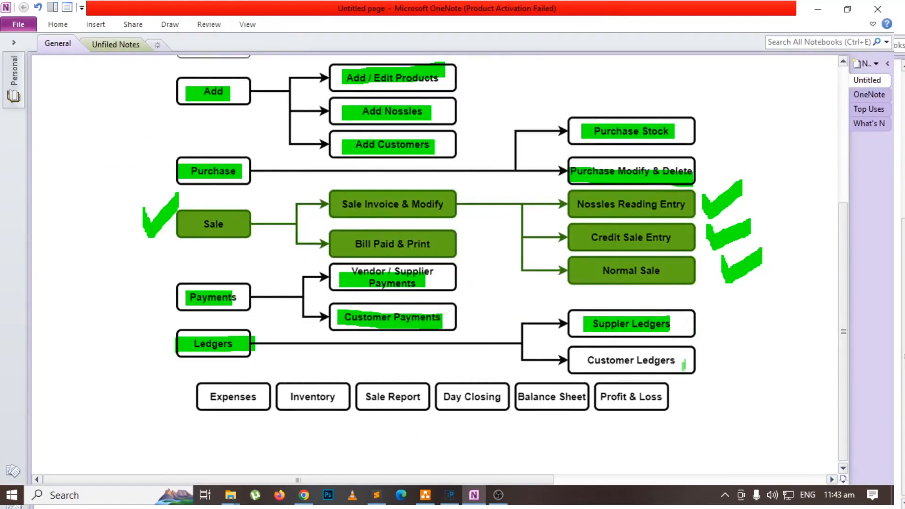
pyautogui.moveTo(578, 364); pyautogui.dragTo(681, 364)
pyautogui.hotkey('alt', 'Tab')
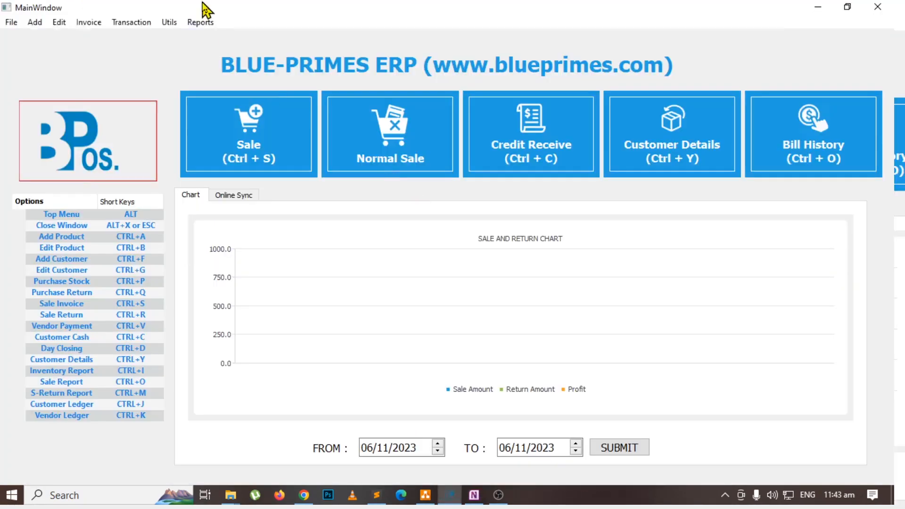
pyautogui.click(200, 22)
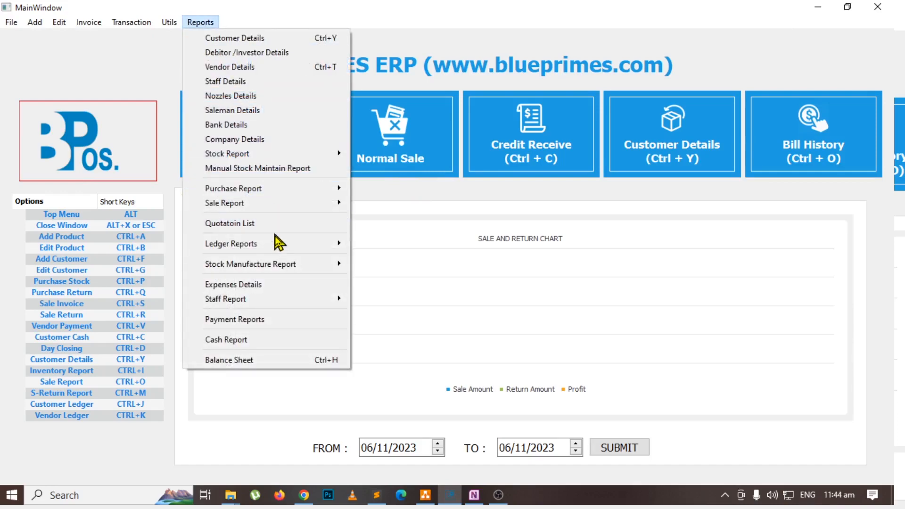
pyautogui.moveTo(281, 245)
pyautogui.click(463, 245)
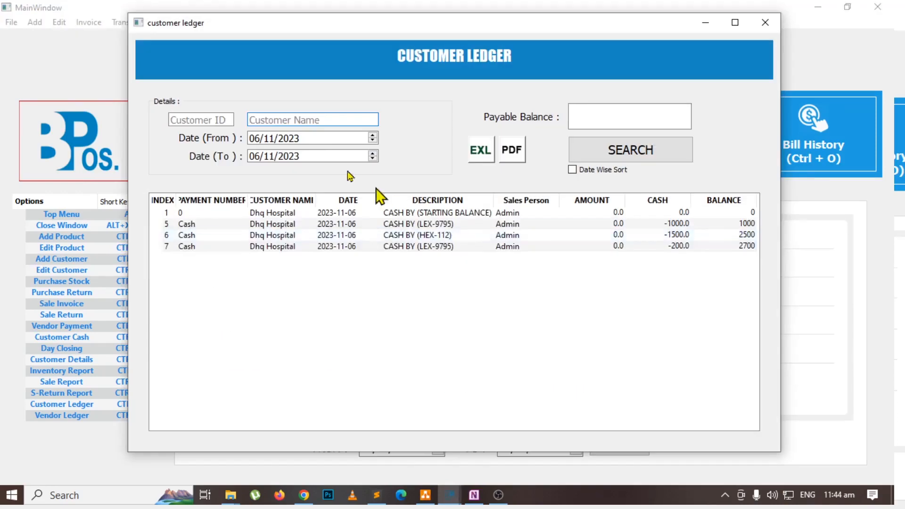
pyautogui.write('dh')
pyautogui.press('Down')
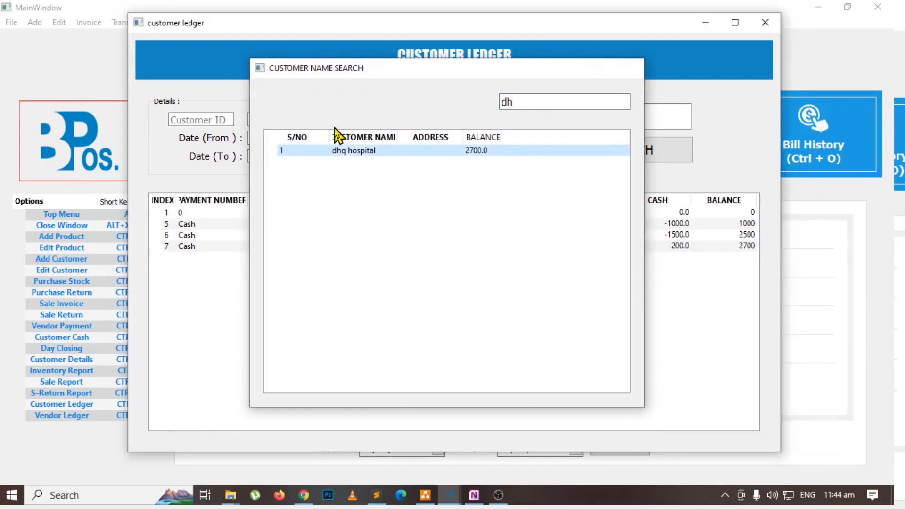
pyautogui.press('Return')
# Search the customer ledger with a start date of 01/11/2023, and generate its PDF category wise.
pyautogui.click(259, 138)
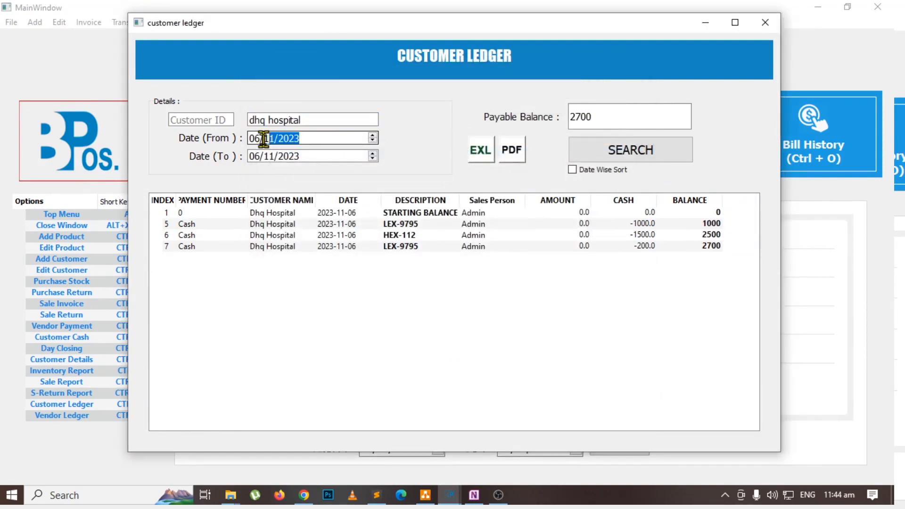
pyautogui.moveTo(260, 140); pyautogui.dragTo(245, 148)
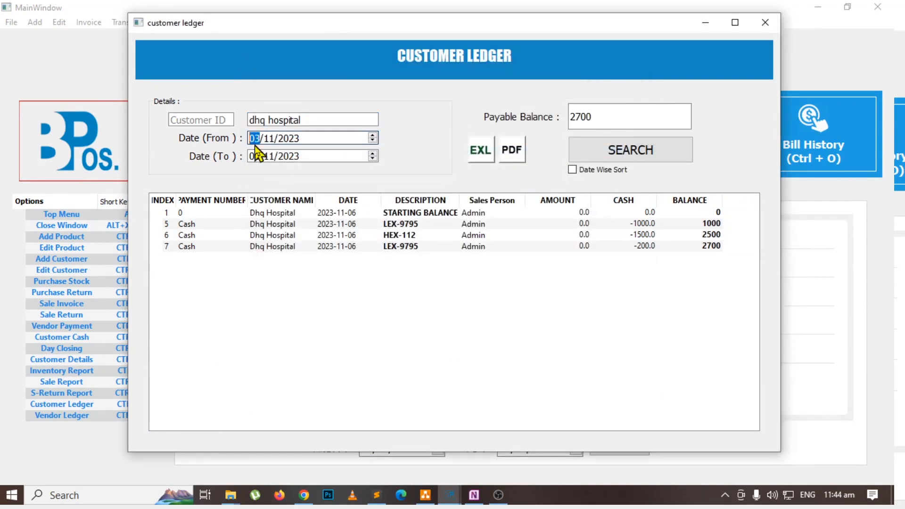
pyautogui.scroll(-5, 256, 140)
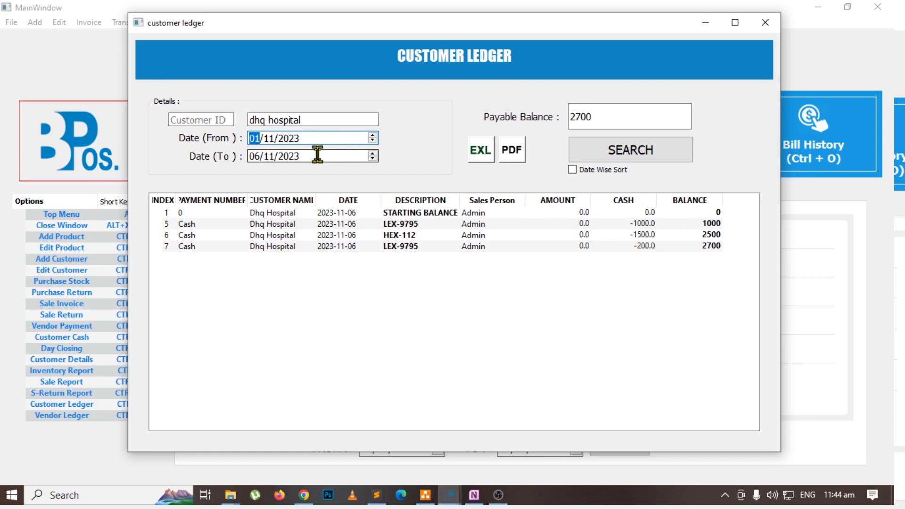
pyautogui.click(660, 149)
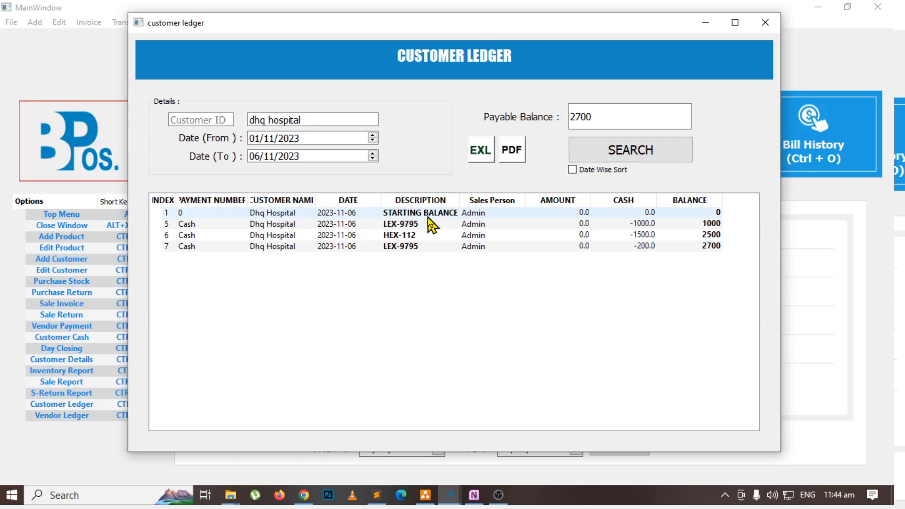
pyautogui.click(512, 157)
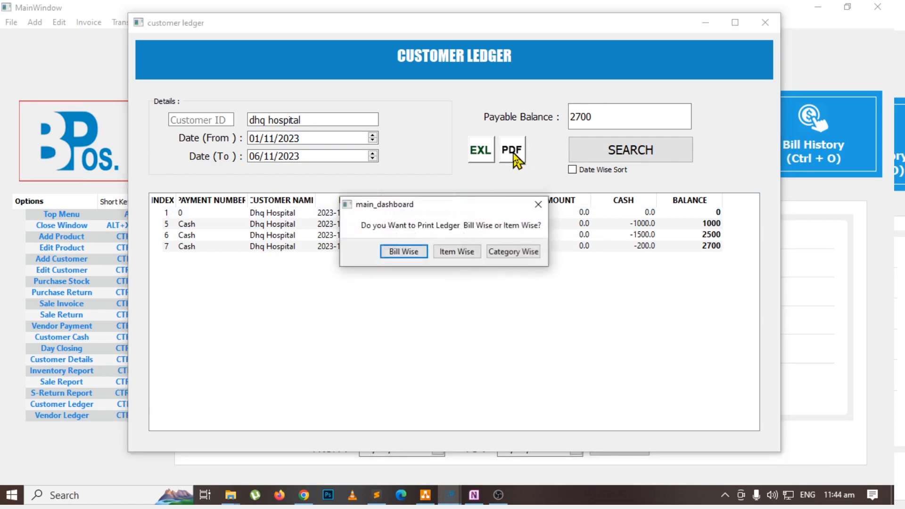
pyautogui.click(515, 252)
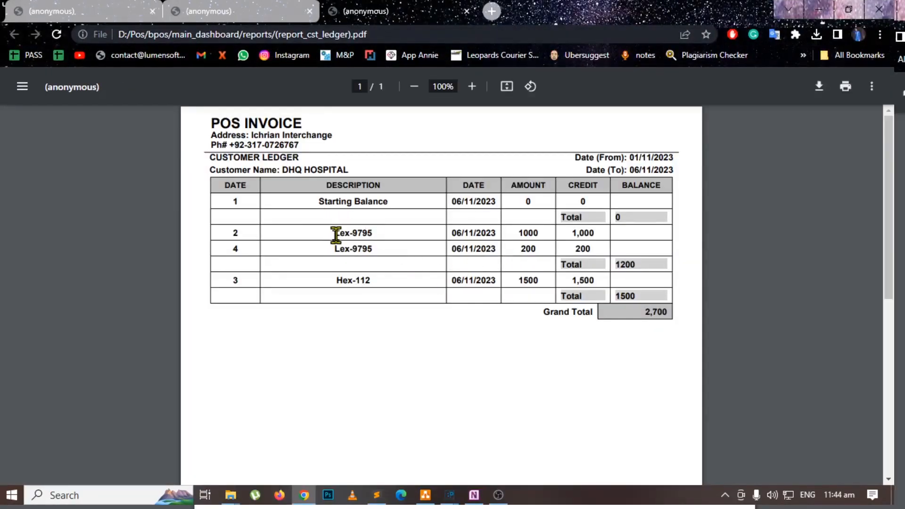
# Examine the starting balance, per-vehicle entries and totals, grand total and customer name in the ledger PDF, and close the customer ledger.
pyautogui.moveTo(319, 202); pyautogui.dragTo(611, 198)
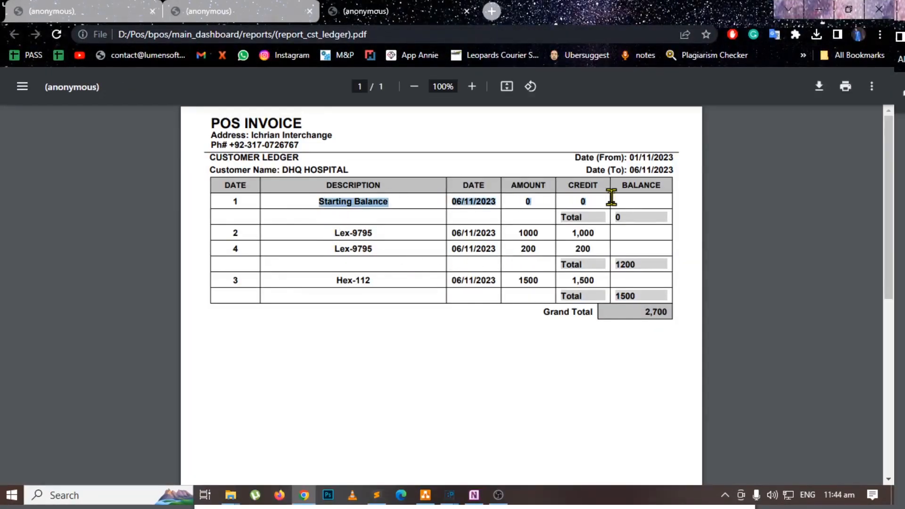
pyautogui.click(586, 225)
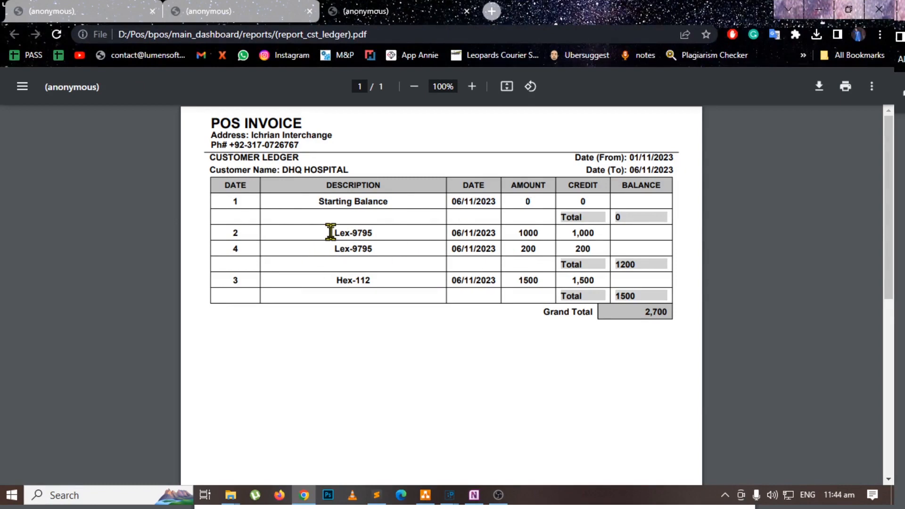
pyautogui.moveTo(330, 231); pyautogui.dragTo(377, 235)
pyautogui.click(547, 238)
pyautogui.moveTo(452, 232); pyautogui.dragTo(543, 247)
pyautogui.moveTo(639, 264); pyautogui.dragTo(618, 264)
pyautogui.moveTo(336, 280); pyautogui.dragTo(389, 279)
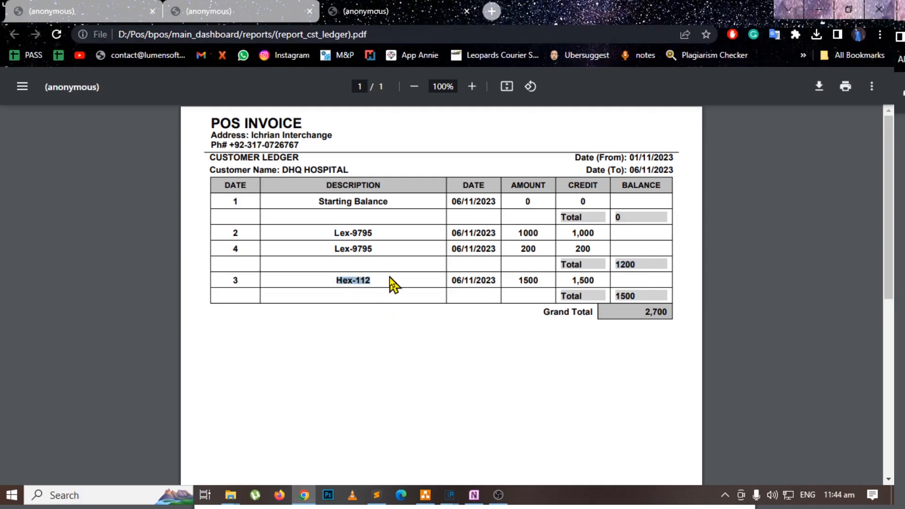
pyautogui.moveTo(451, 280); pyautogui.dragTo(545, 279)
pyautogui.moveTo(614, 296); pyautogui.dragTo(677, 311)
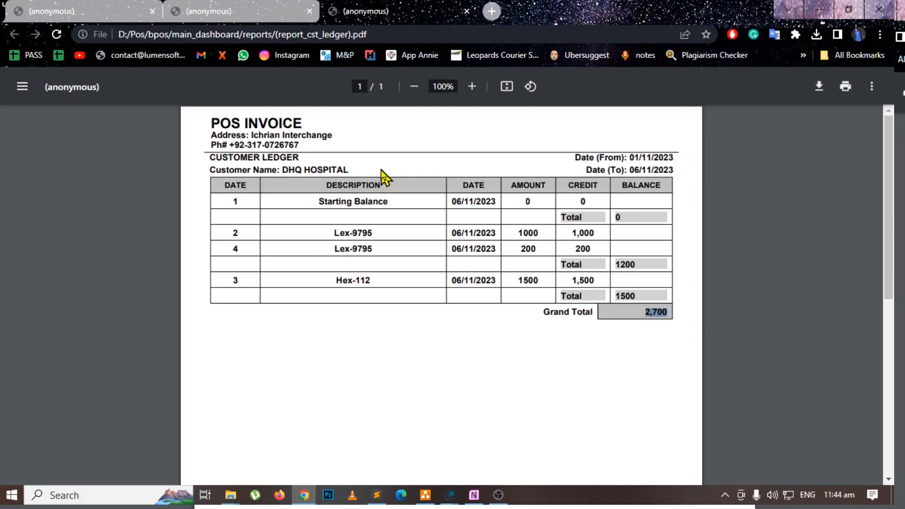
pyautogui.moveTo(349, 170); pyautogui.dragTo(260, 170)
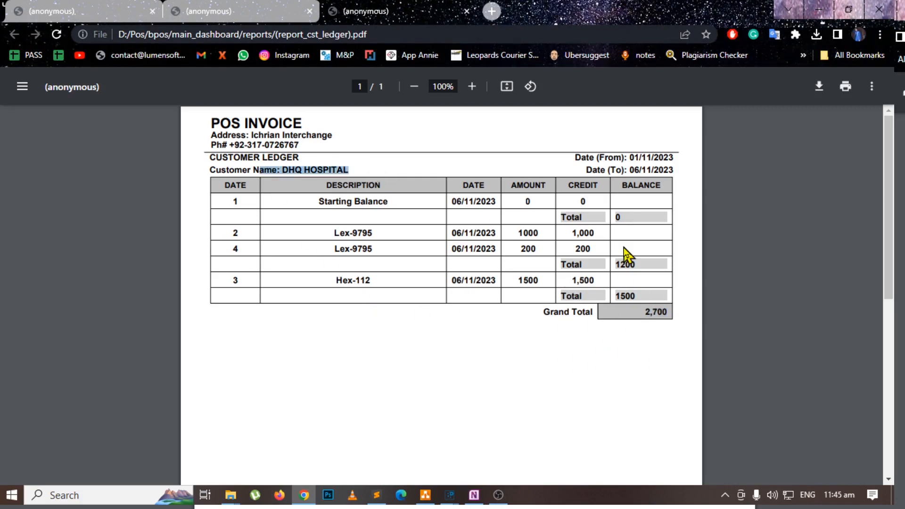
pyautogui.click(818, 10)
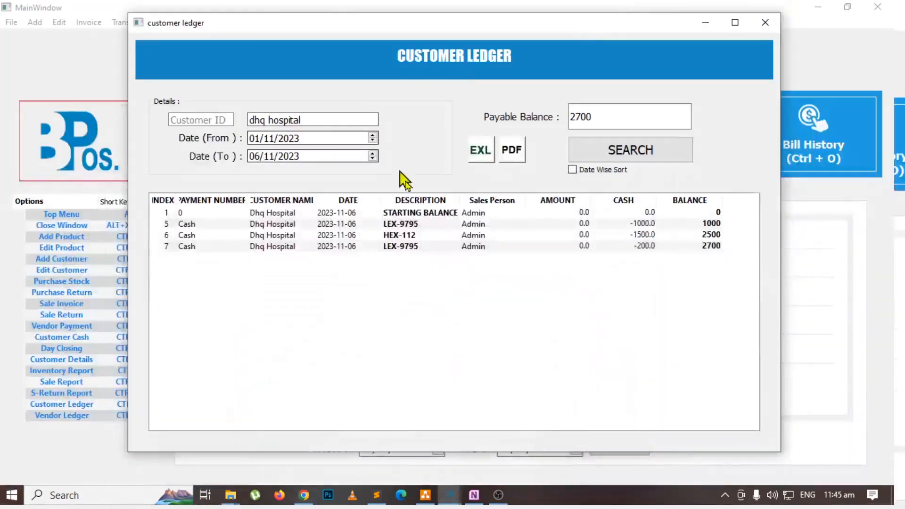
pyautogui.click(765, 22)
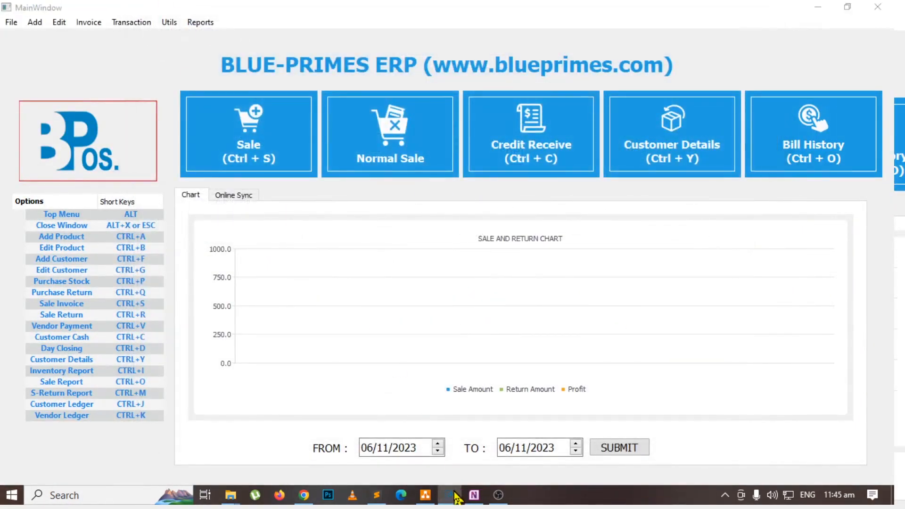
# Highlight Expenses in the OneNote flowchart, and open the form for adding expense details in the POS.
pyautogui.hotkey('alt', 'Tab')
pyautogui.click(545, 203)
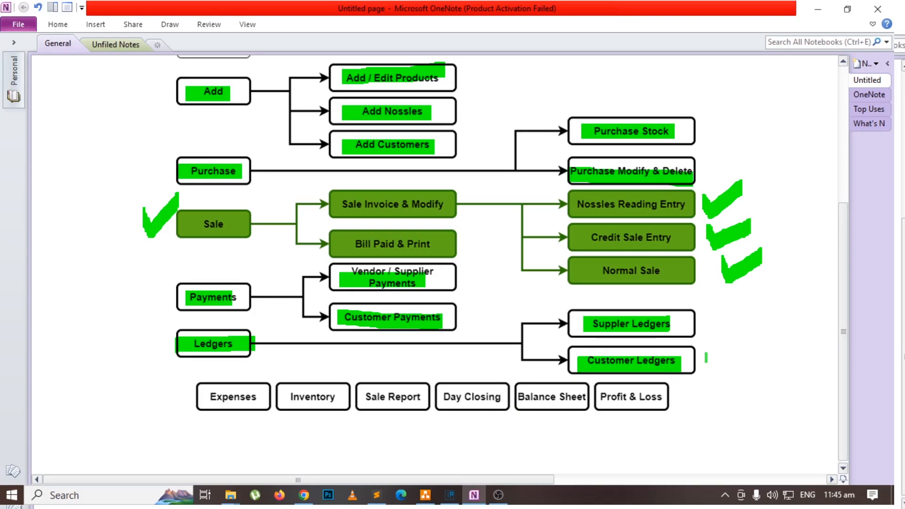
pyautogui.moveTo(201, 396); pyautogui.dragTo(266, 396)
pyautogui.hotkey('alt', 'Tab')
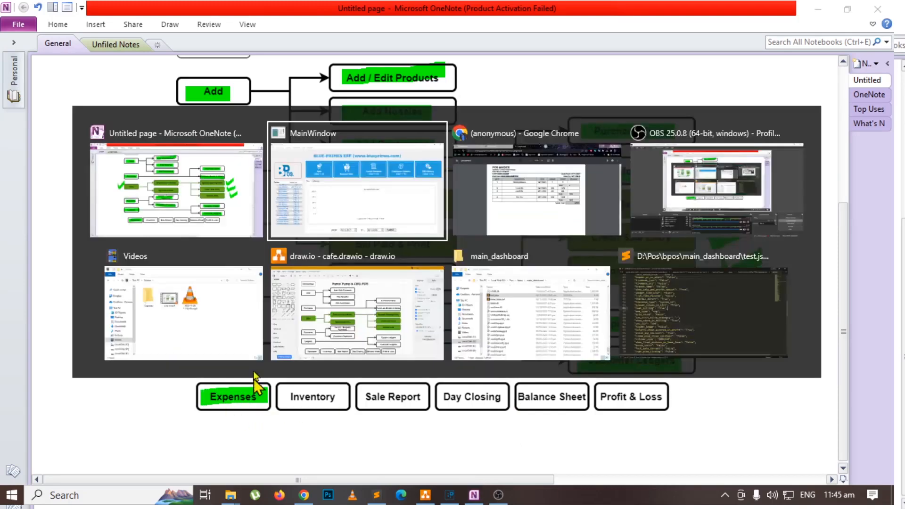
pyautogui.click(129, 19)
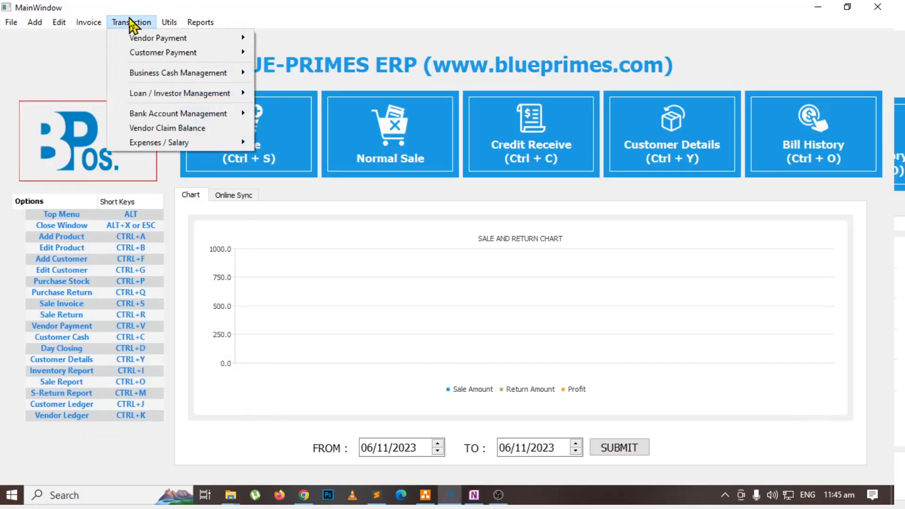
pyautogui.moveTo(210, 145)
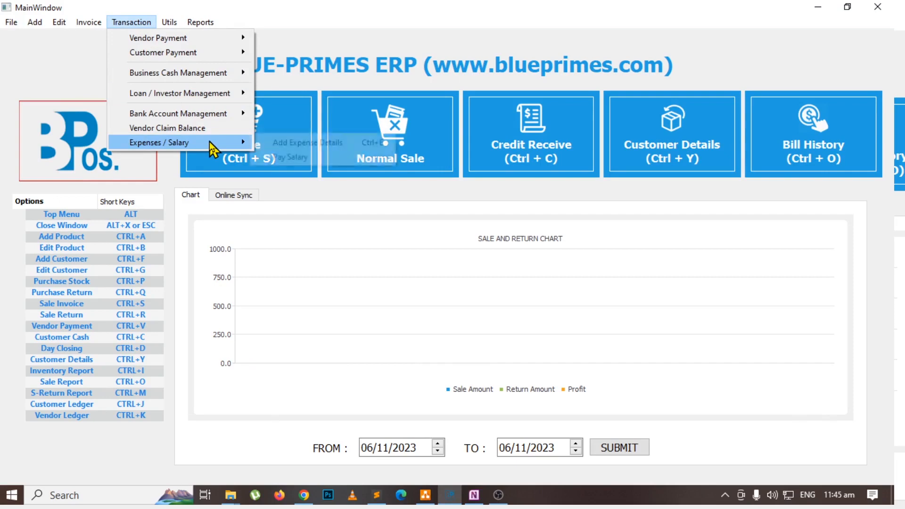
pyautogui.click(331, 147)
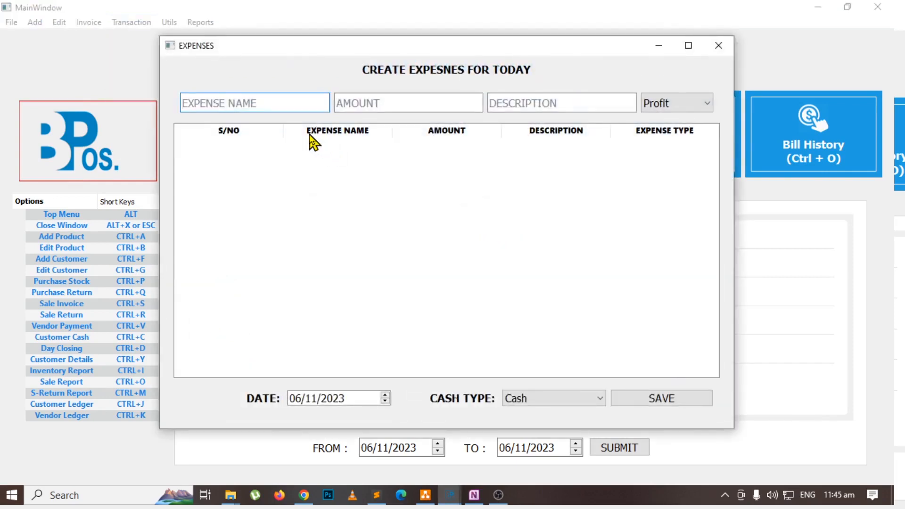
# Add an expense named food with amount 300 and description hotel, save it, and close the expenses form.
pyautogui.write('food')
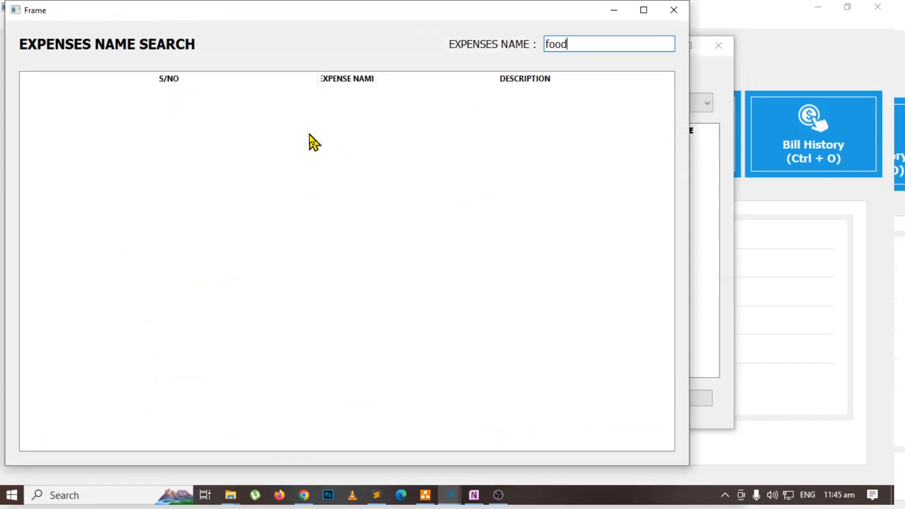
pyautogui.press('Return')
pyautogui.write('3')
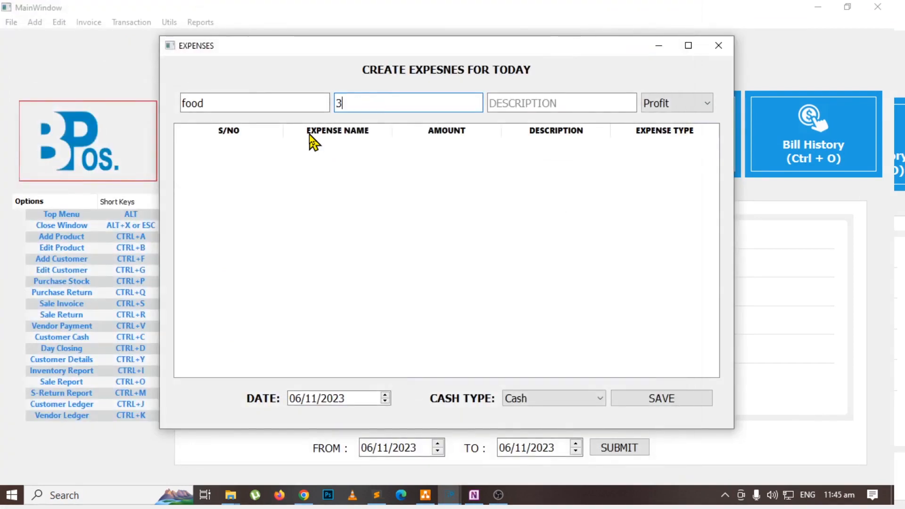
pyautogui.write('00')
pyautogui.press('Return')
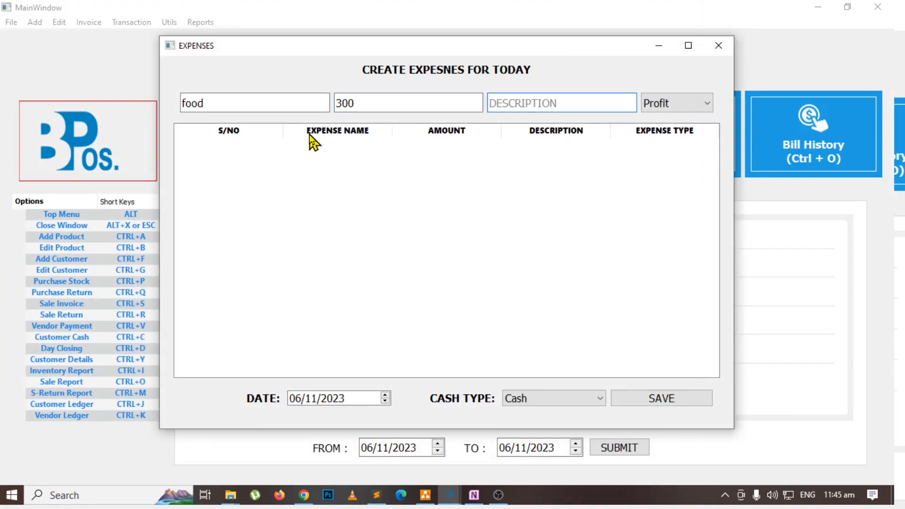
pyautogui.write('hotel')
pyautogui.press('Return')
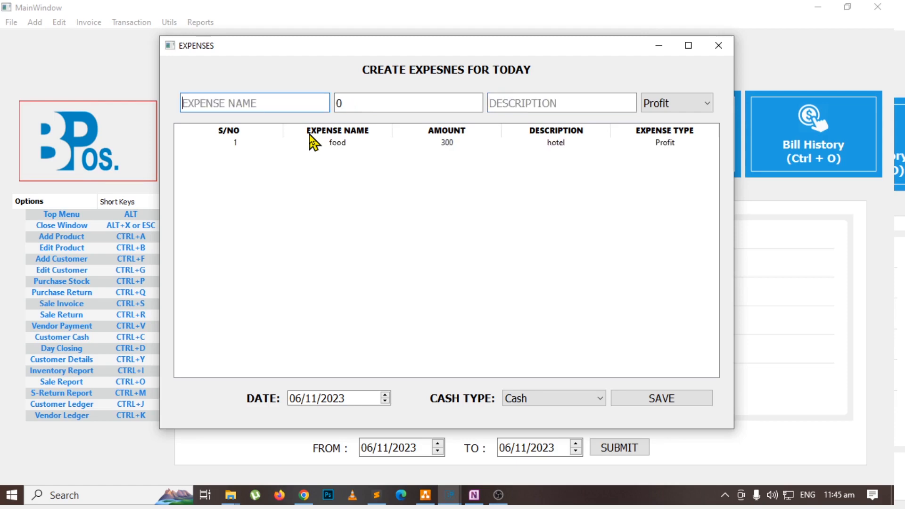
pyautogui.click(661, 399)
pyautogui.click(717, 46)
# Open the expense details report, drill into the Food entry, and call up the delete option for its individual record.
pyautogui.hotkey('alt', 'Tab')
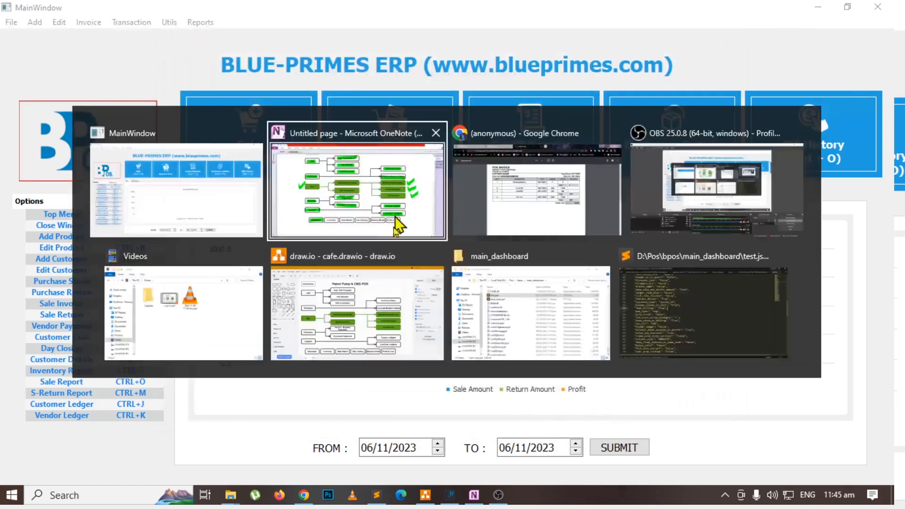
pyautogui.hotkey('alt', 'Tab')
pyautogui.click(198, 22)
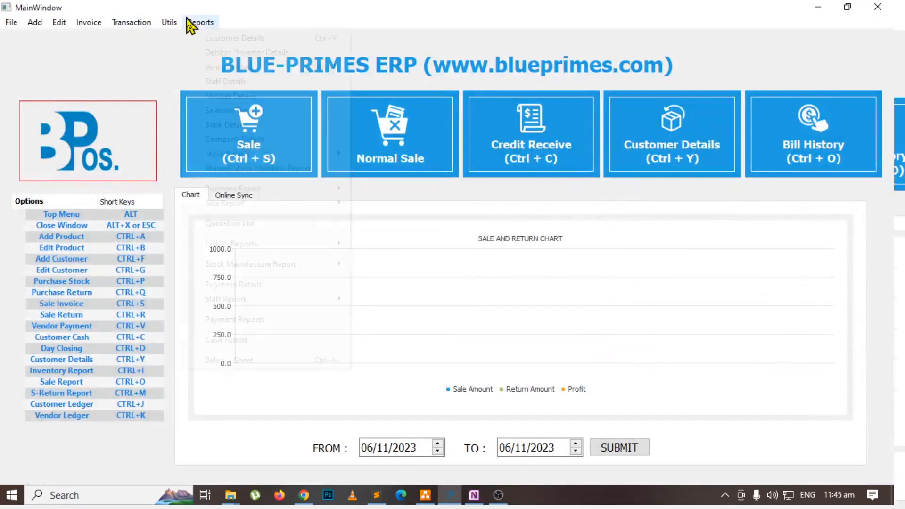
pyautogui.click(286, 285)
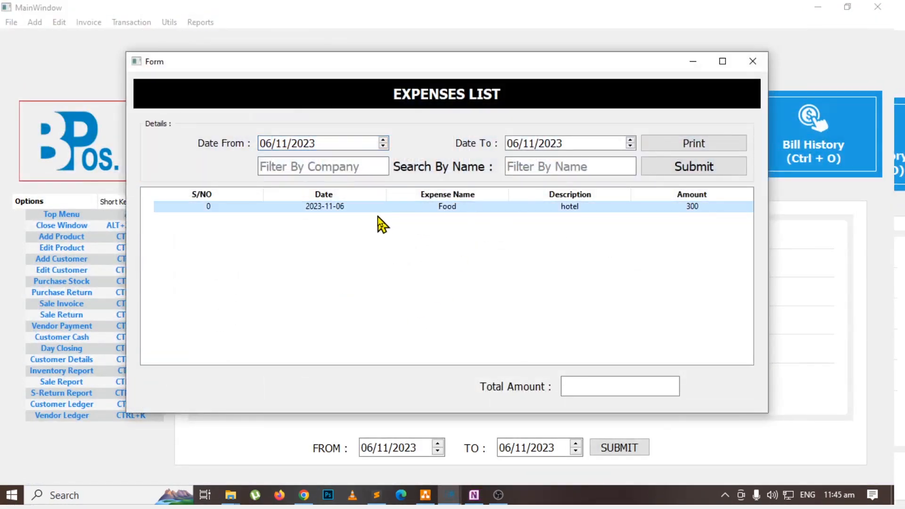
pyautogui.doubleClick(460, 206)
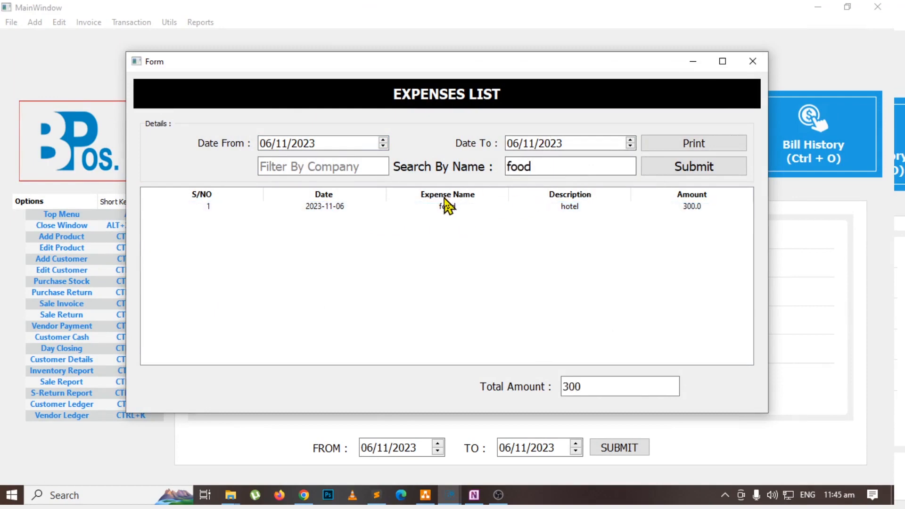
pyautogui.doubleClick(468, 208)
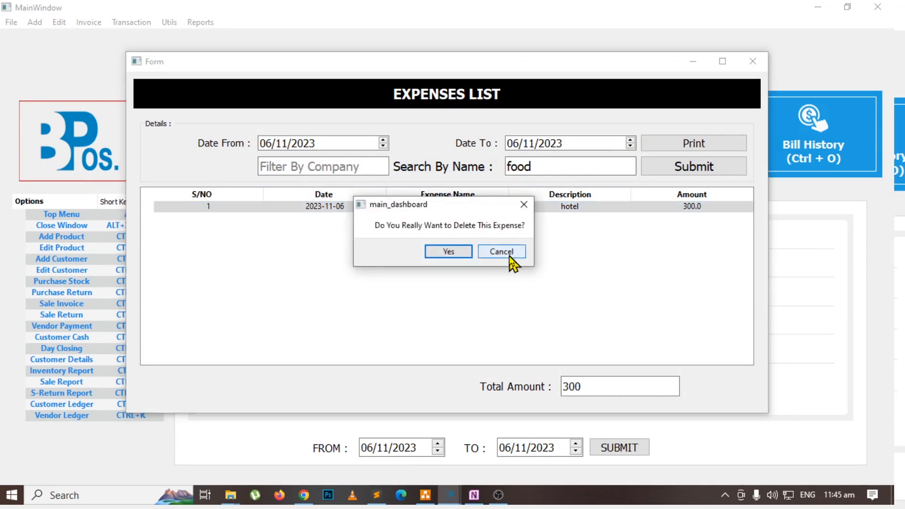